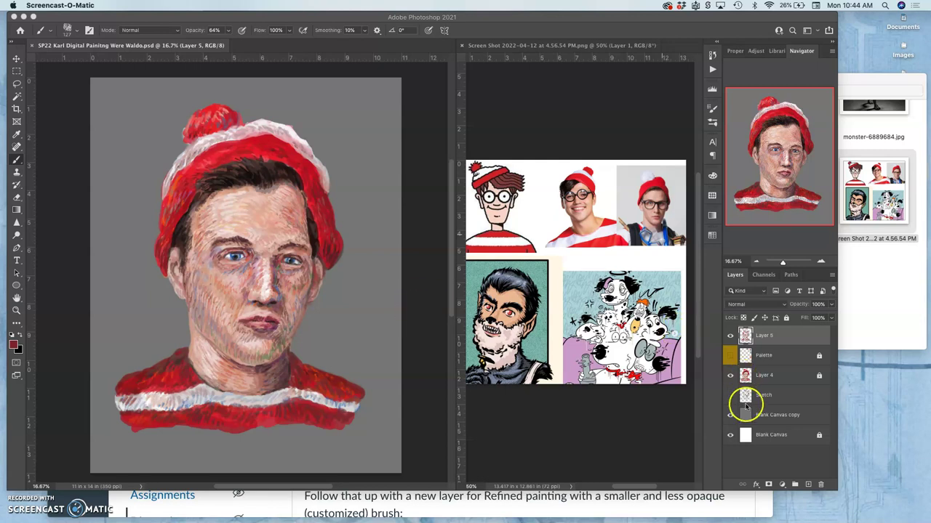
Hide the Blank Canvas copy and Blank Canvas layers, and toggle Layer 5 and Layer 4 off and on to compare them.
left_click(730, 415)
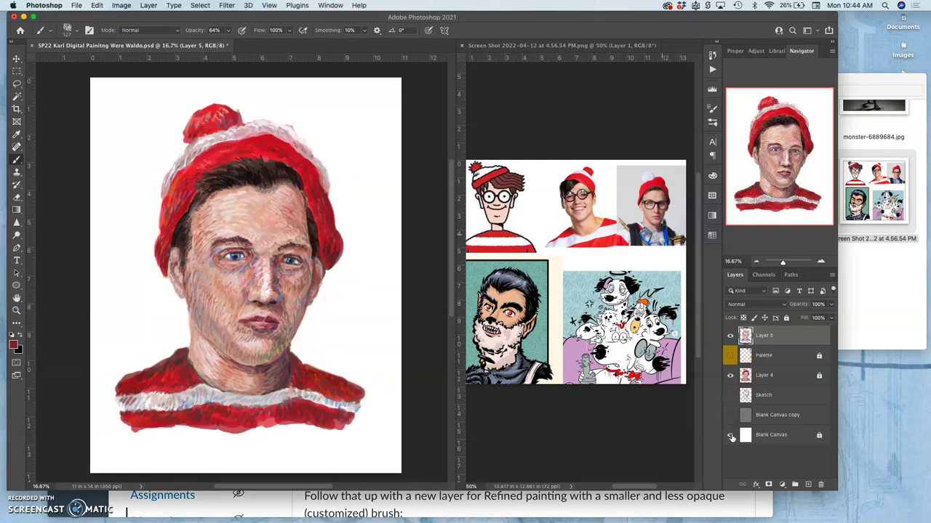
left_click(730, 435)
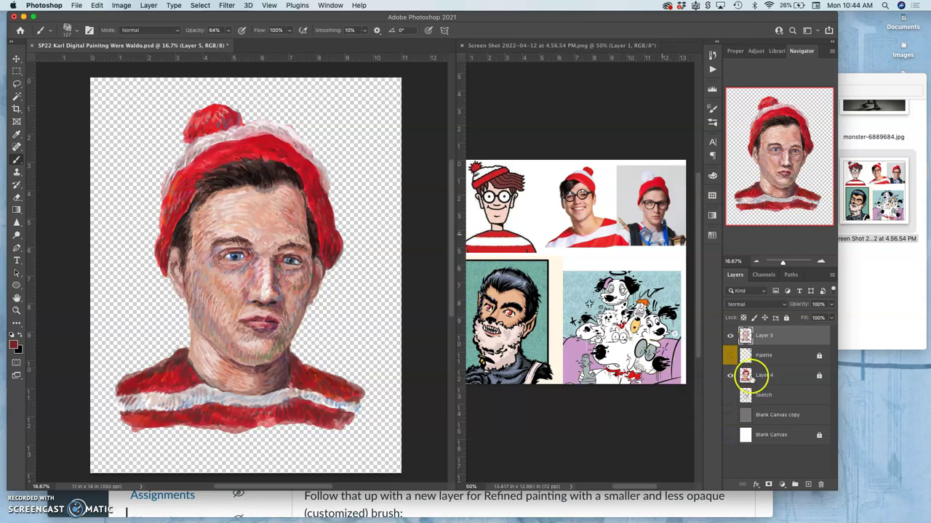
left_click(730, 336)
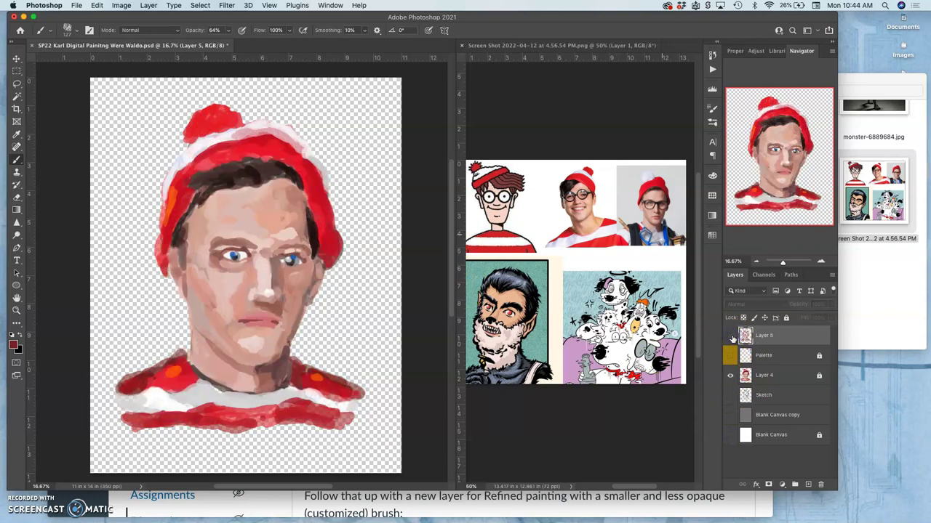
left_click(731, 376)
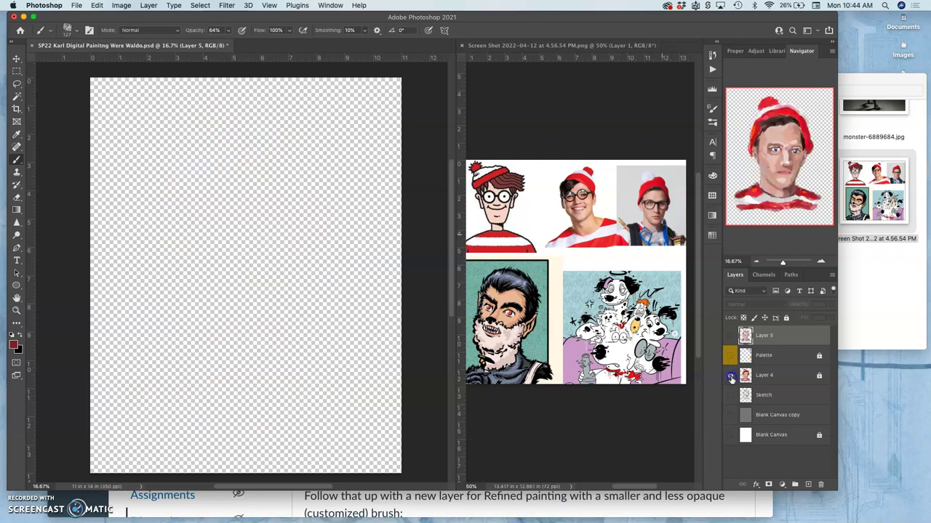
left_click(731, 376)
left_click(731, 336)
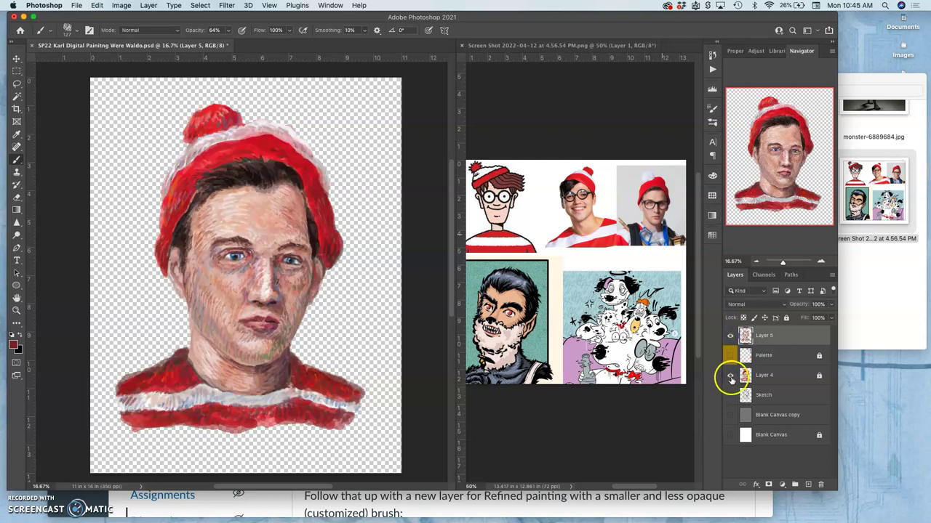
left_click(731, 377)
left_click(731, 378)
Unlock Layer 4 and duplicate it together with Layer 5.
left_click(793, 381)
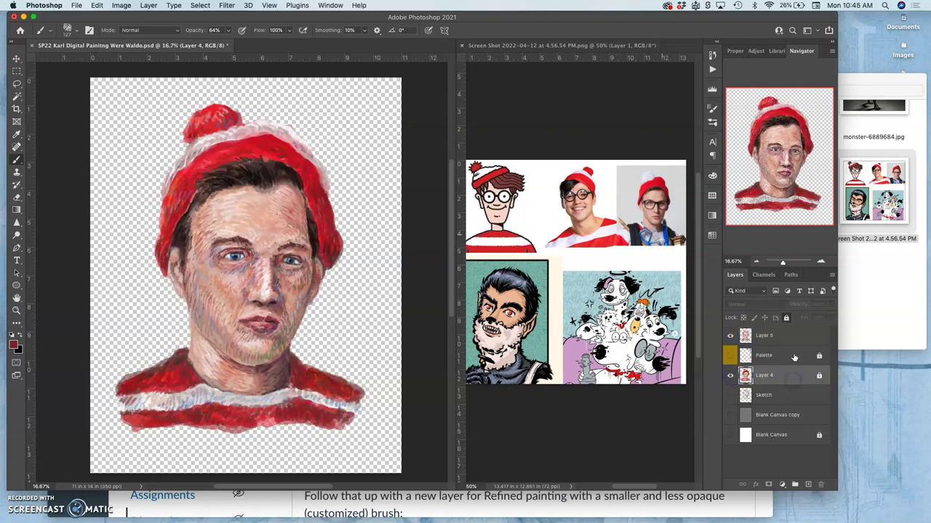
left_click(787, 318)
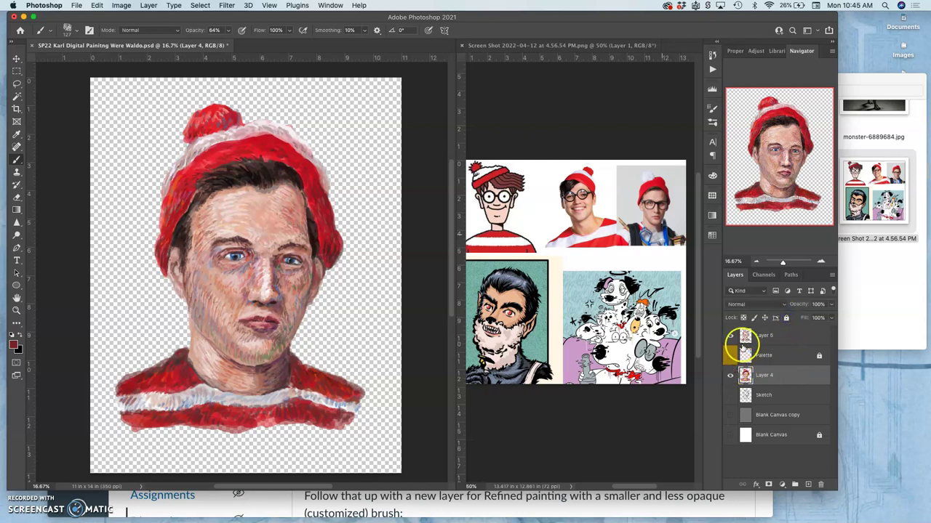
left_click_drag(742, 347, 765, 338)
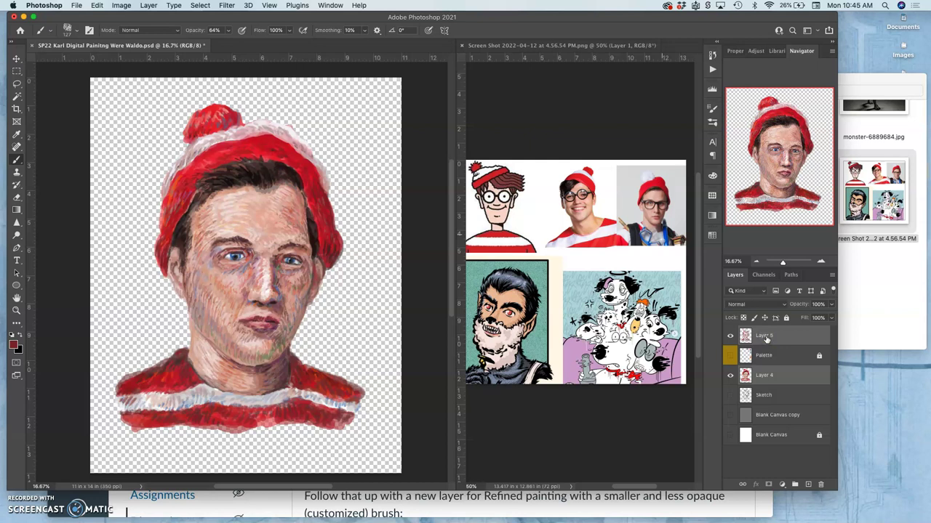
key("super+j")
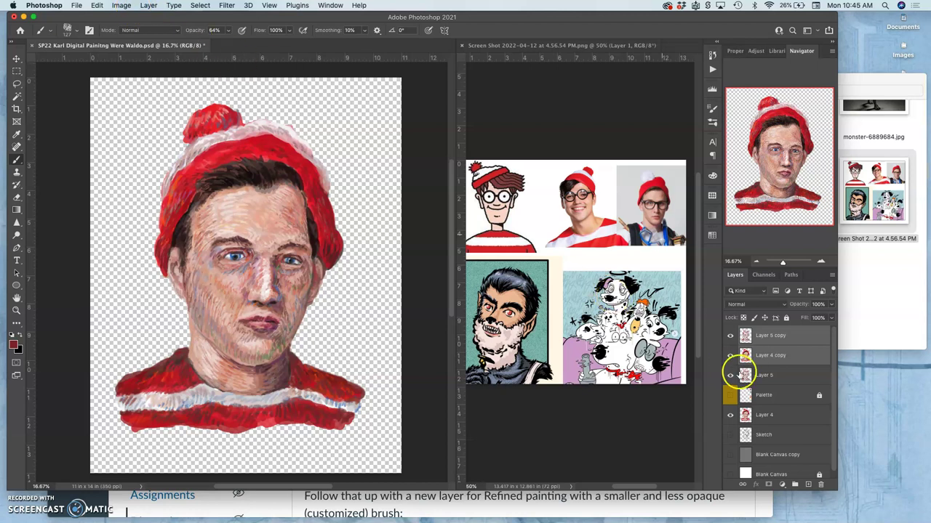
Hide the original Layer 4 and Layer 5, and preview the underpainting copy without Layer 5 copy over it.
left_click(730, 415)
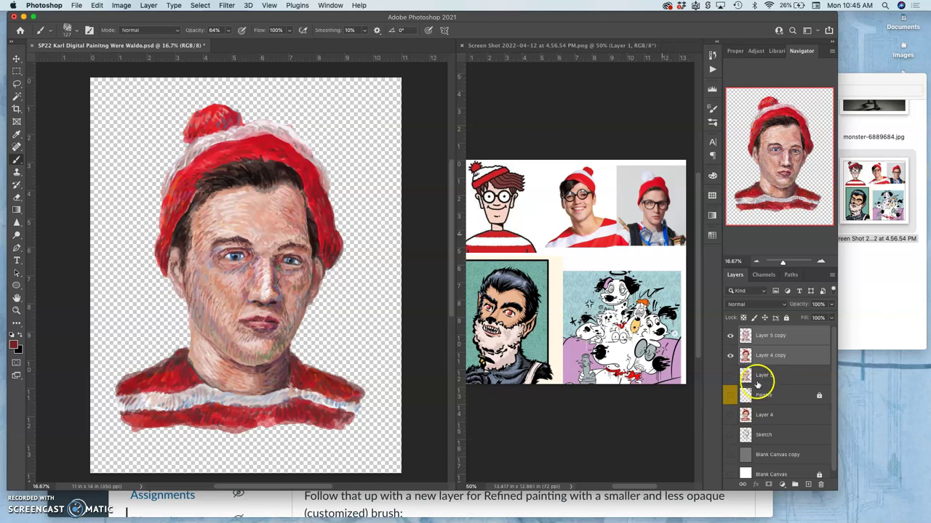
left_click(730, 336)
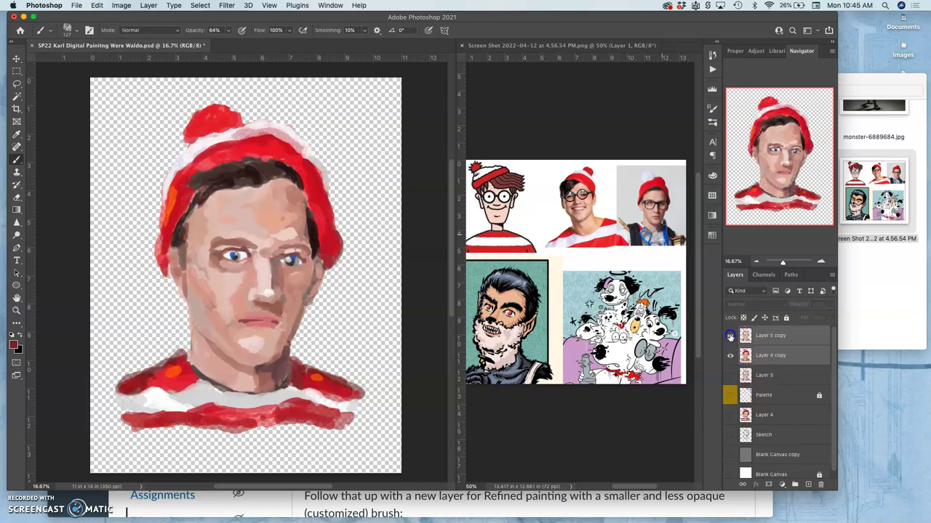
left_click(730, 336)
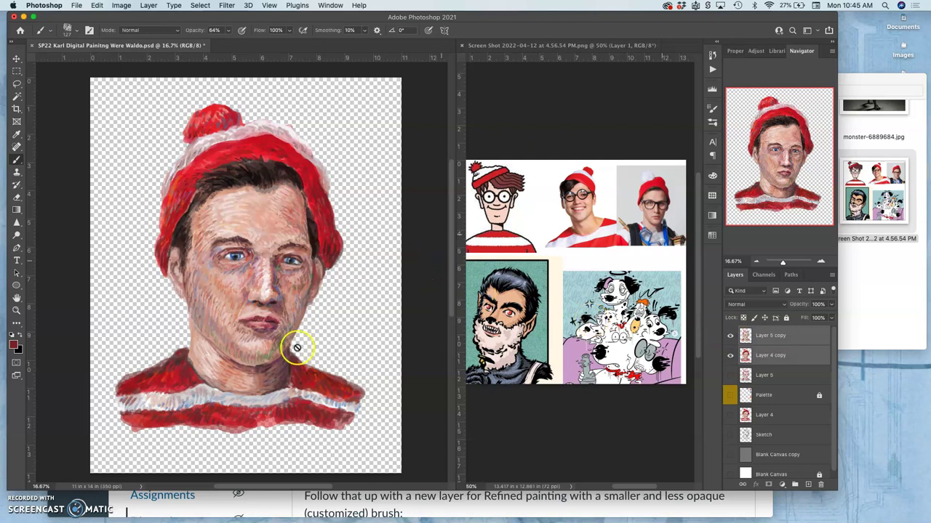
Apply a Color Balance adjustment to Layer 4 copy with midtone levels of -33, +24 and +66.
left_click(771, 361)
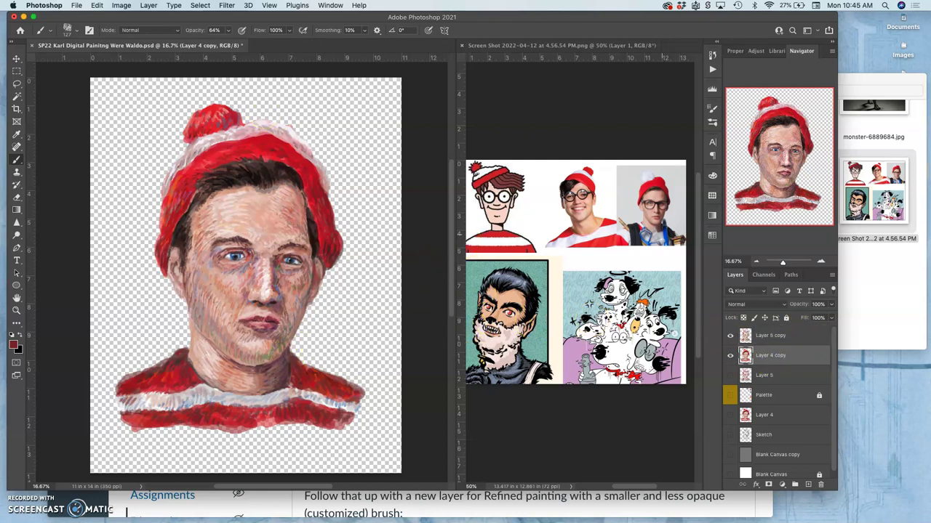
left_click(122, 6)
mouse_move(146, 32)
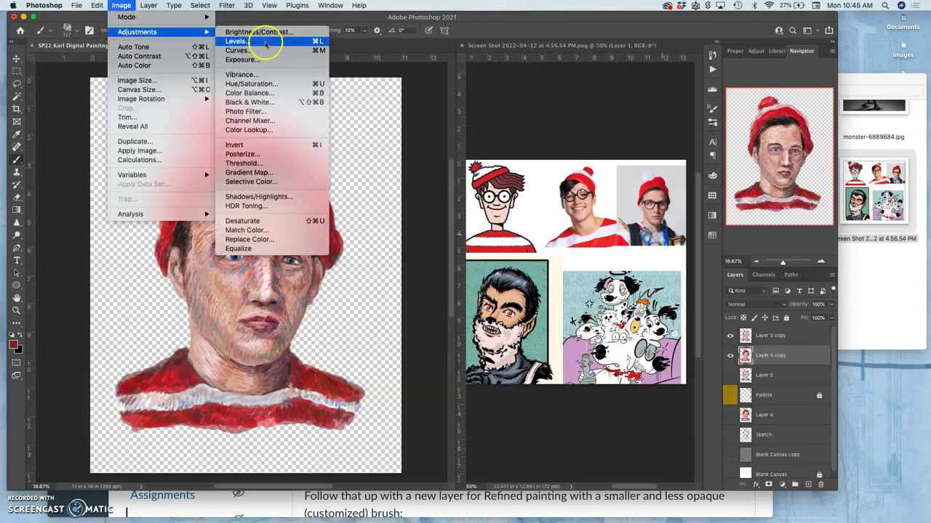
left_click(262, 93)
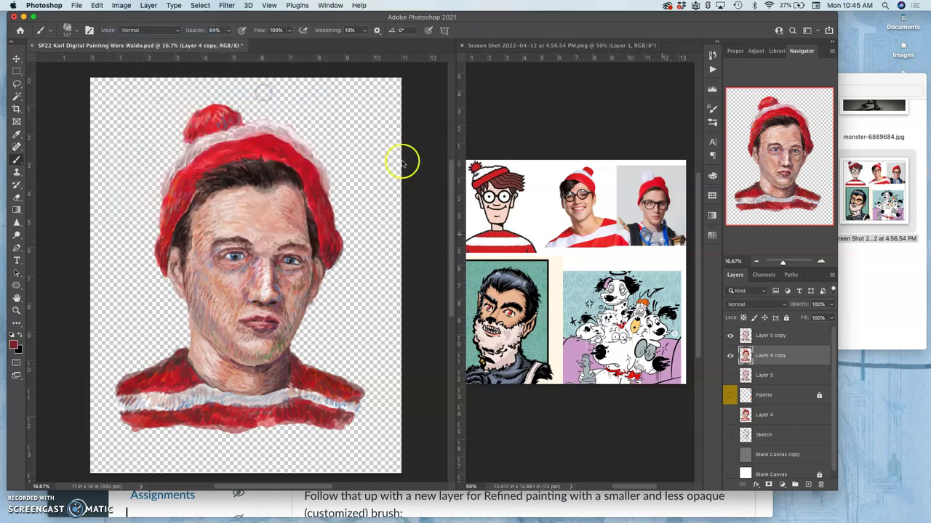
left_click_drag(361, 98, 504, 72)
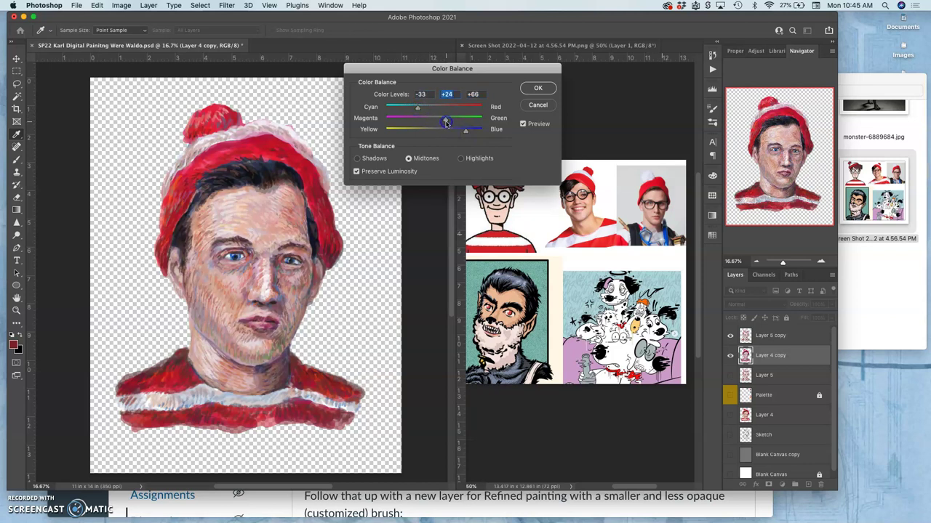
left_click(538, 88)
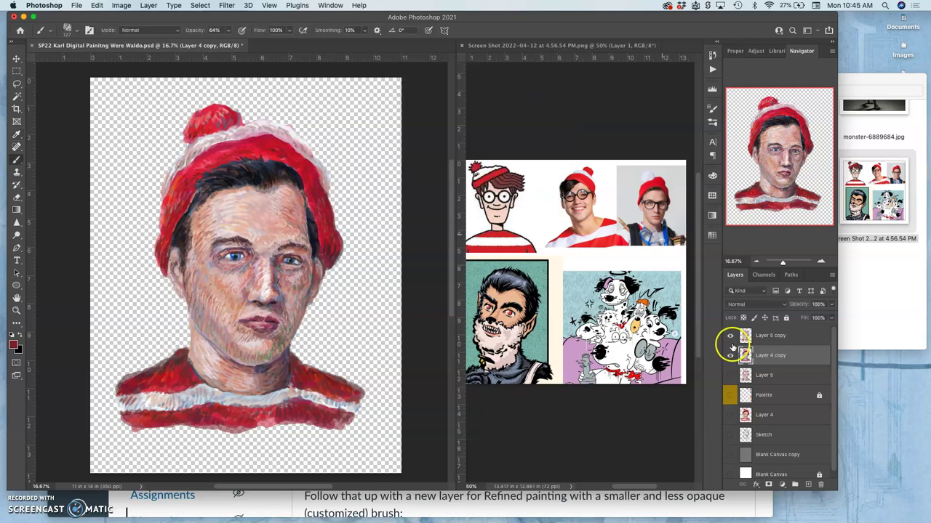
Compare the color-shifted Layer 4 copy with the original Layer 4 by switching their visibility, with Layer 5 copy hidden meanwhile.
left_click(730, 336)
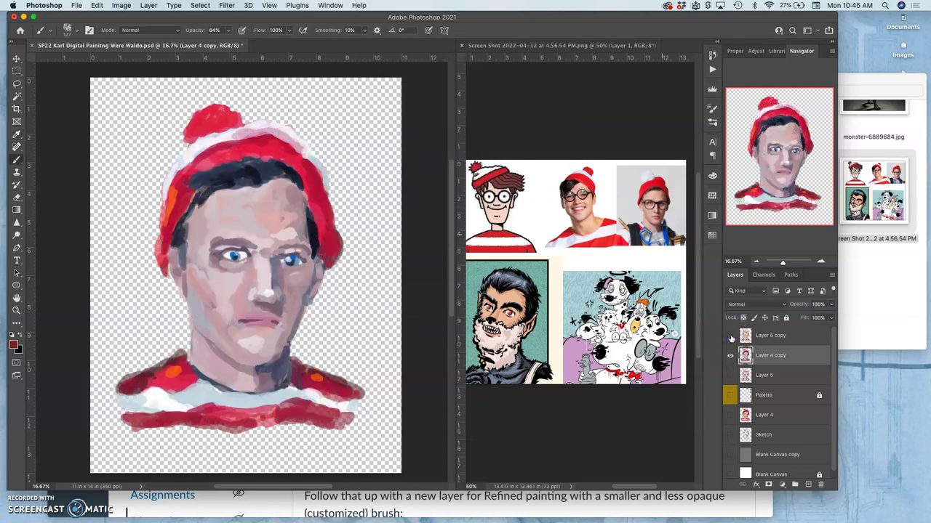
left_click(730, 415)
left_click(730, 356)
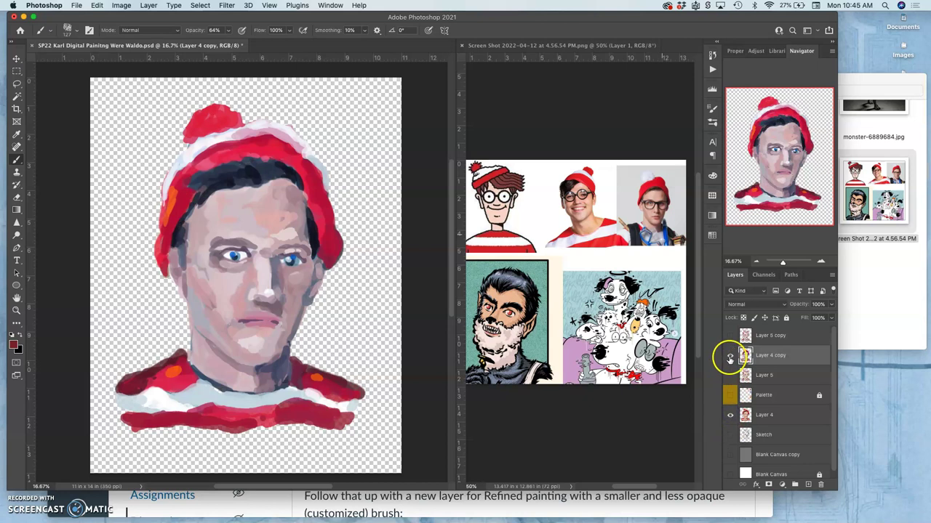
left_click(730, 357)
left_click(730, 336)
left_click(730, 416)
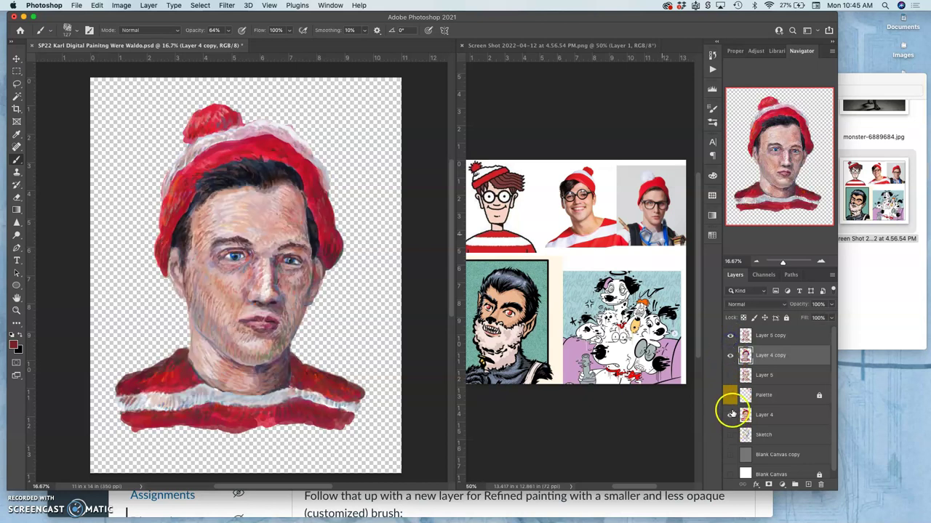
Apply a Color Balance adjustment to Layer 5 copy with midtone levels of +28, +7 and -27.
left_click(772, 335)
left_click(121, 6)
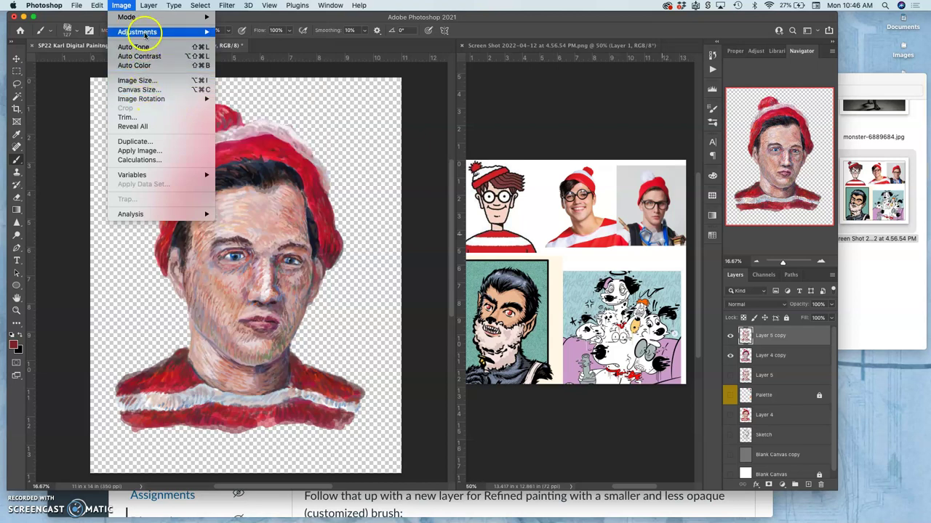
mouse_move(139, 31)
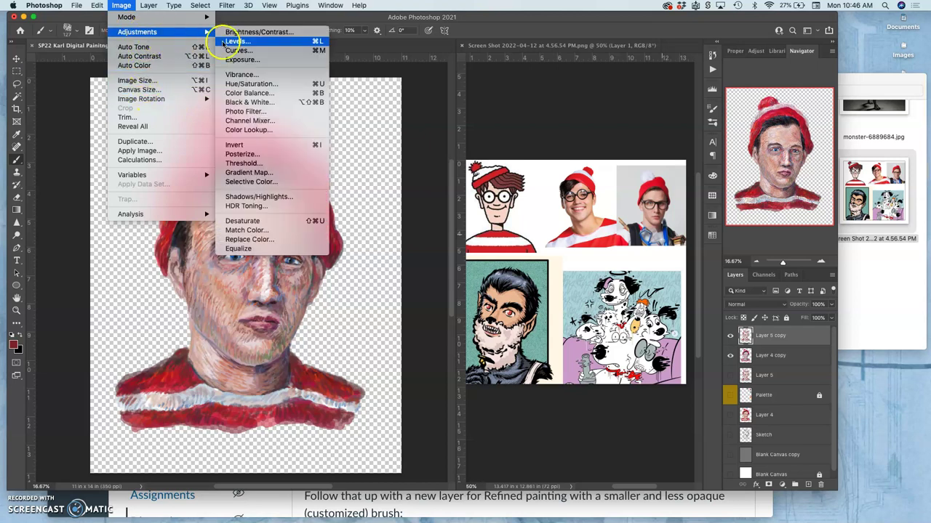
left_click(239, 93)
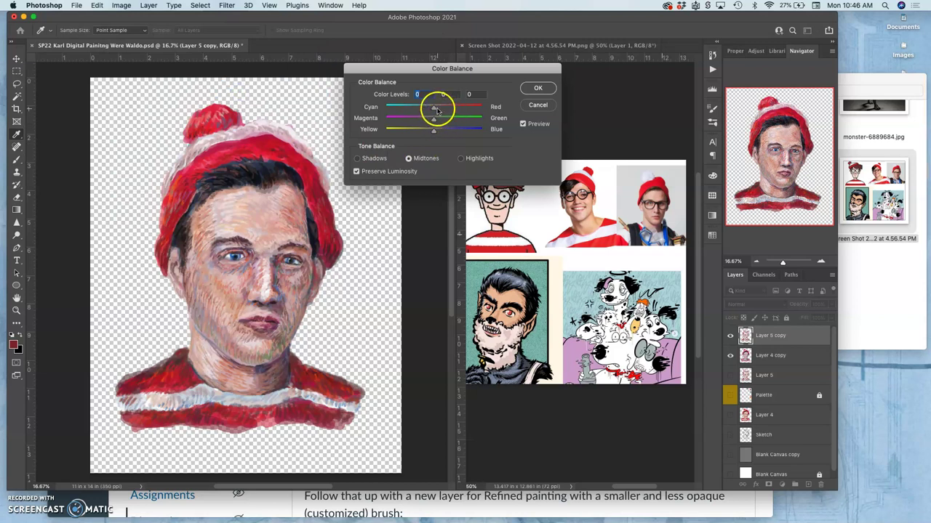
left_click_drag(434, 128, 434, 132)
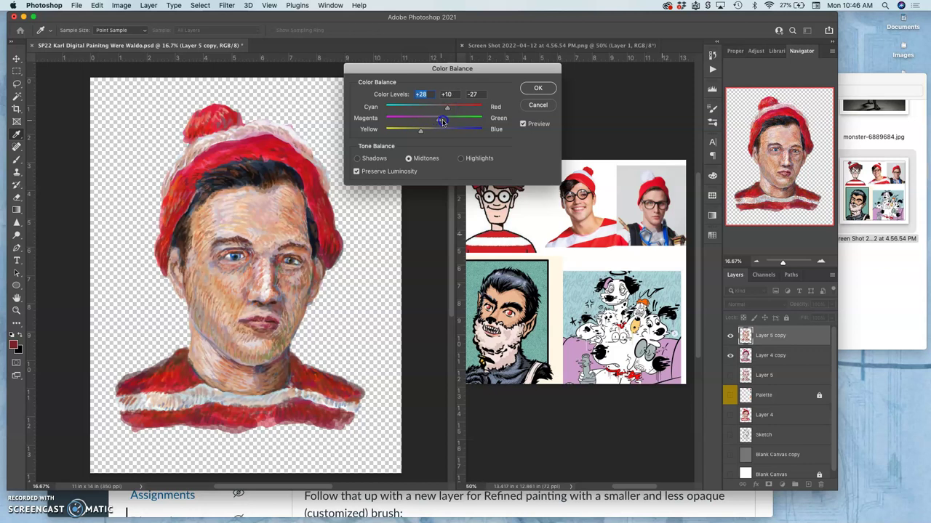
left_click(538, 88)
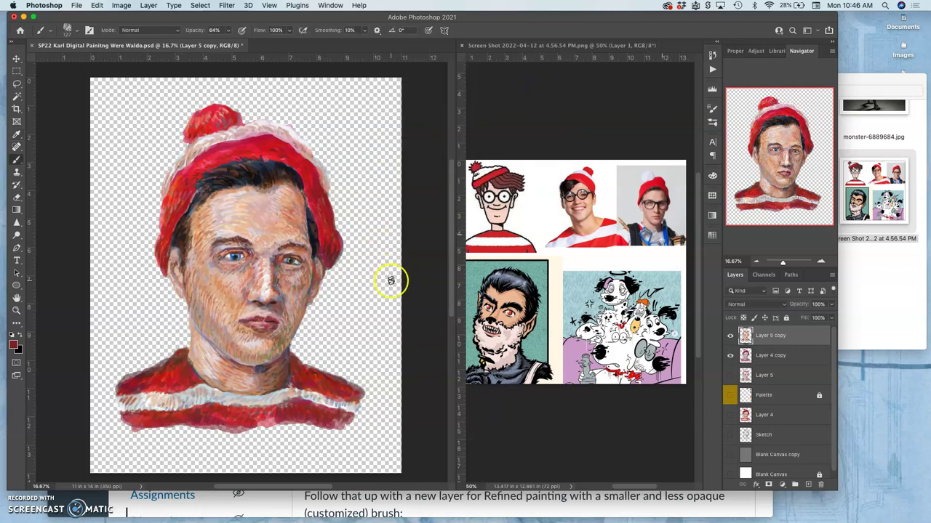
Examine the adjusted brushwork up close across the eyes, forehead, nose, mouth and chin of the portrait.
key("super+equal")
key("super+equal")
key("super+equal")
key("super+equal")
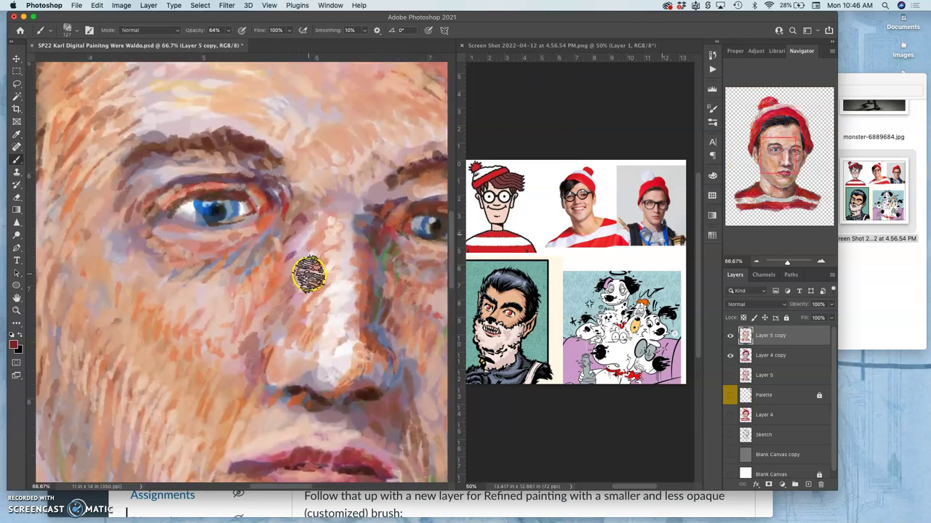
scroll(309, 275, "down", 3)
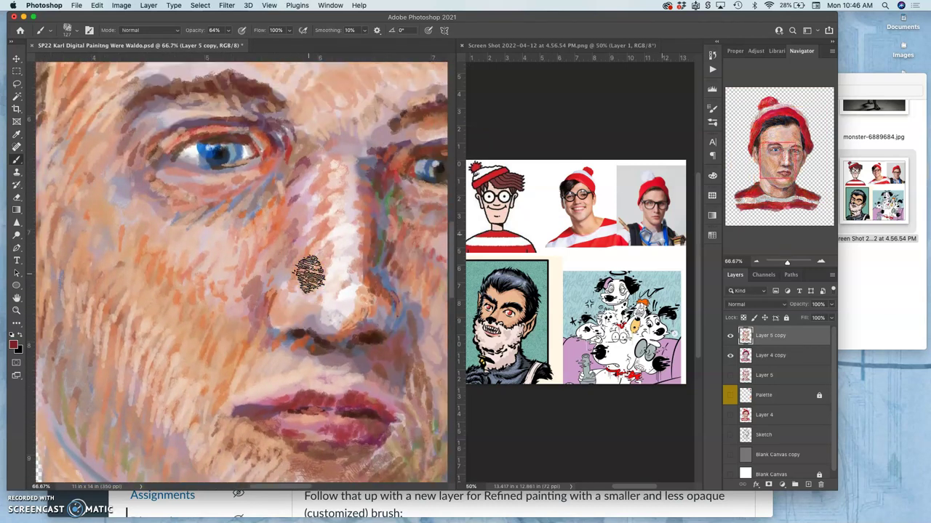
scroll(309, 275, "up", 5)
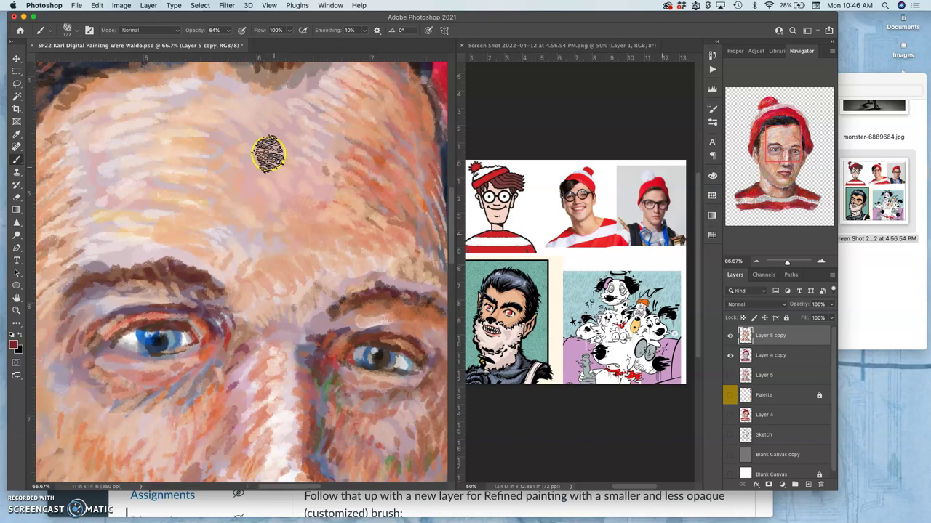
scroll(302, 333, "down", 10)
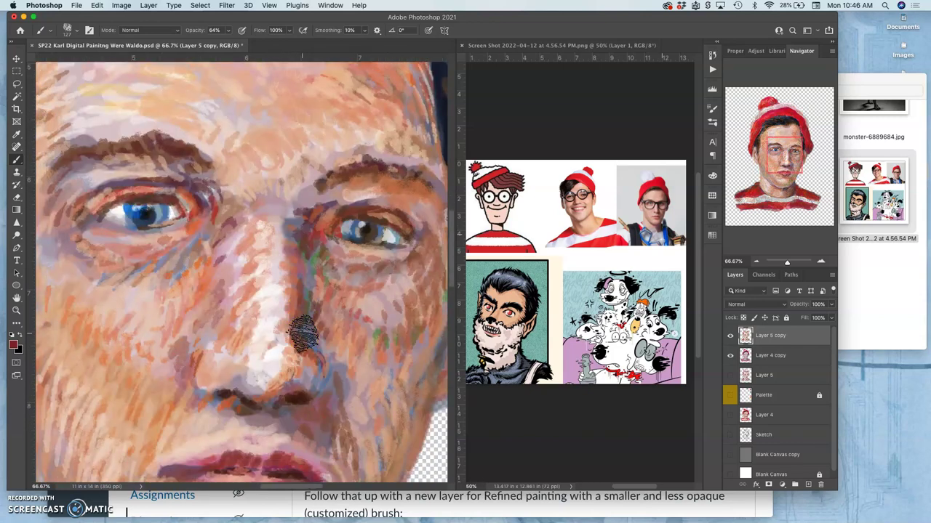
scroll(303, 333, "up", 10)
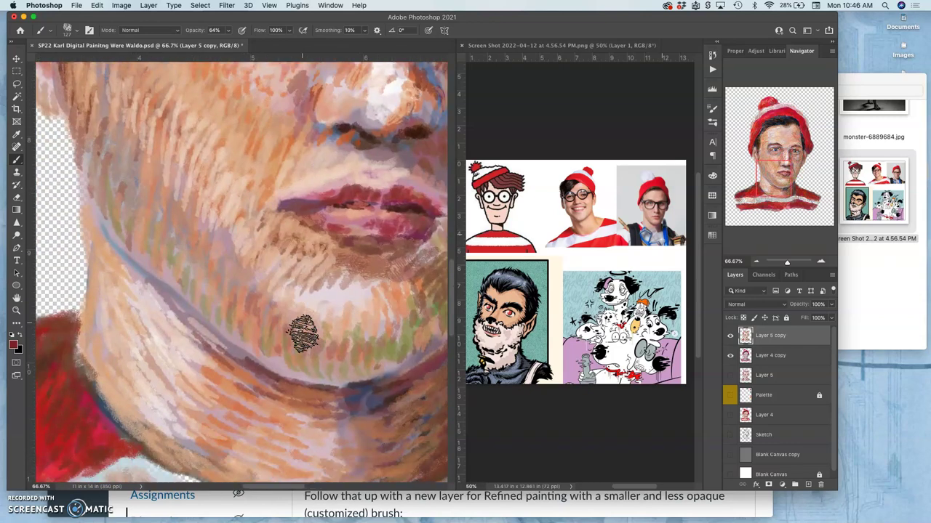
key("super+minus")
key("super+minus")
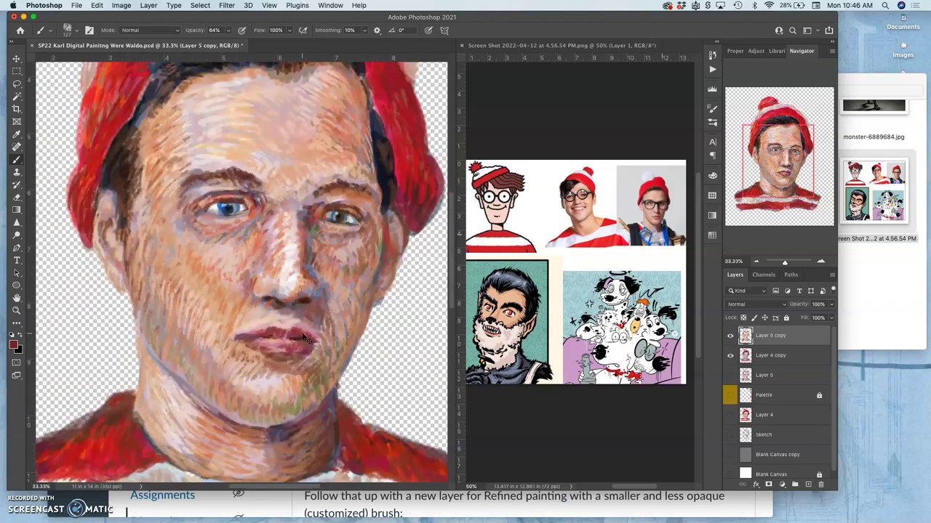
scroll(361, 324, "up", 3)
scroll(362, 324, "right", 2)
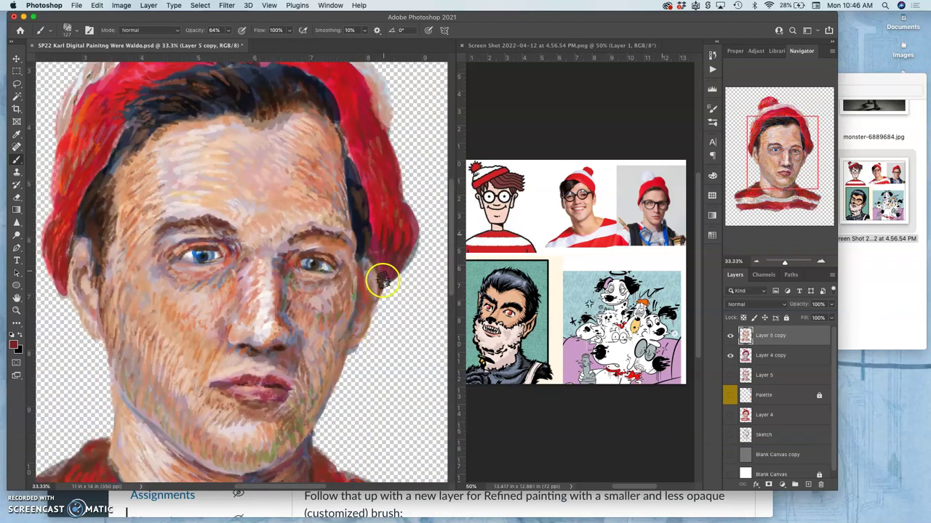
Compare the original Layer 4 and Layer 5 with their color-balanced copies by switching the visibility of both pairs.
left_click(731, 356)
left_click(731, 336)
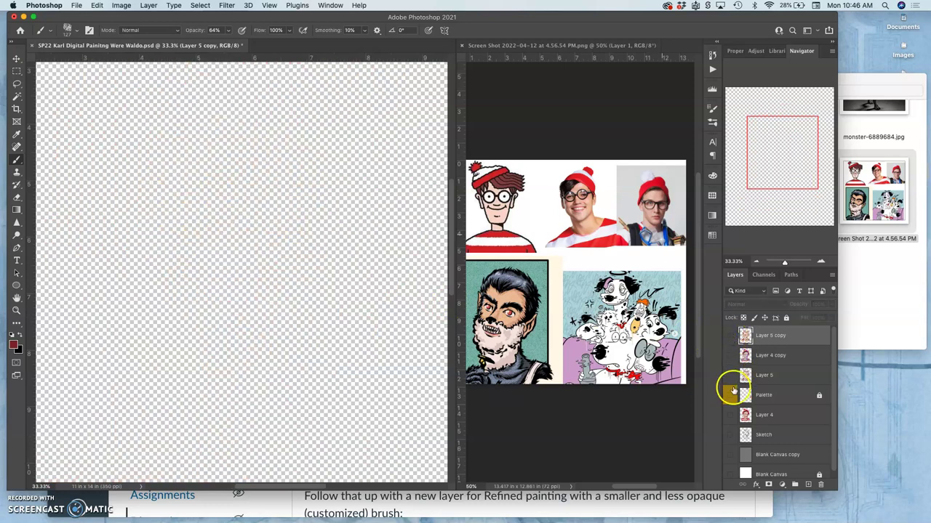
left_click(729, 415)
left_click(729, 377)
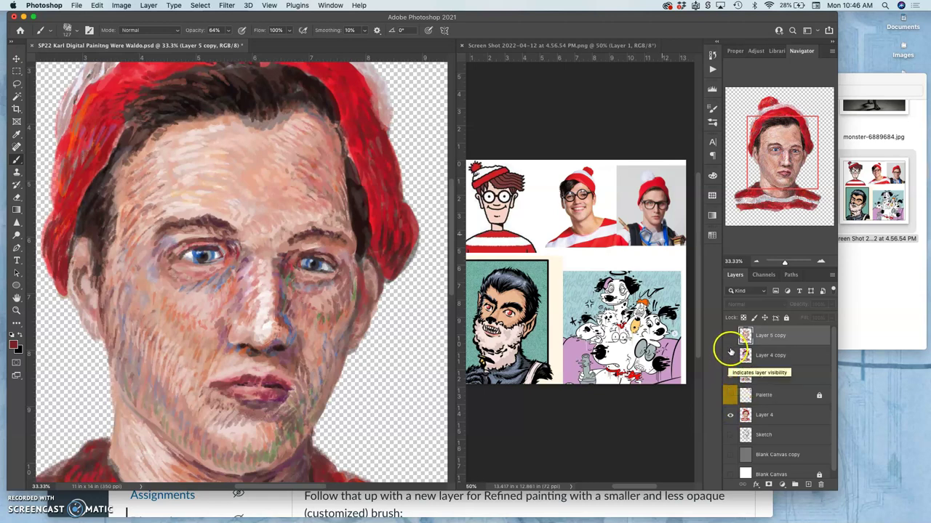
left_click(731, 356)
left_click(731, 336)
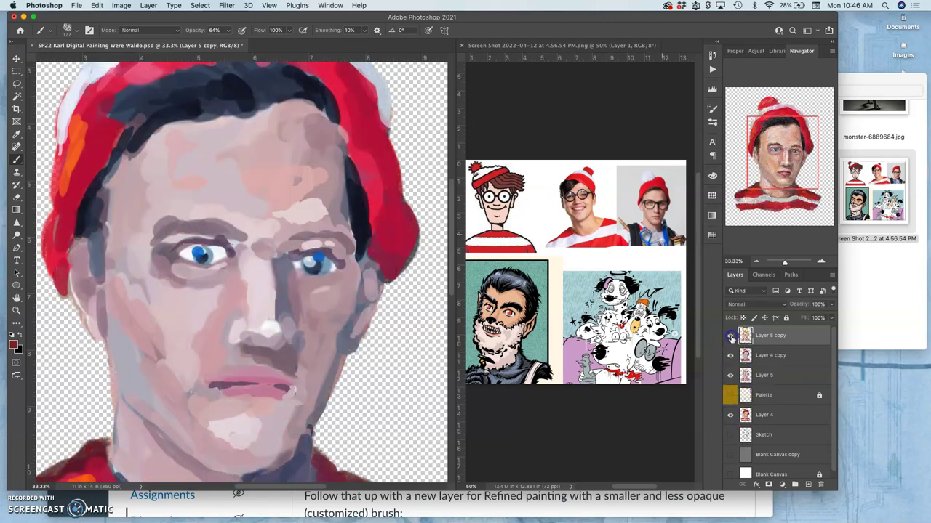
Show Layer 5 copy and Layer 4 copy and hide the original Layer 5 and Layer 4.
left_click(730, 356)
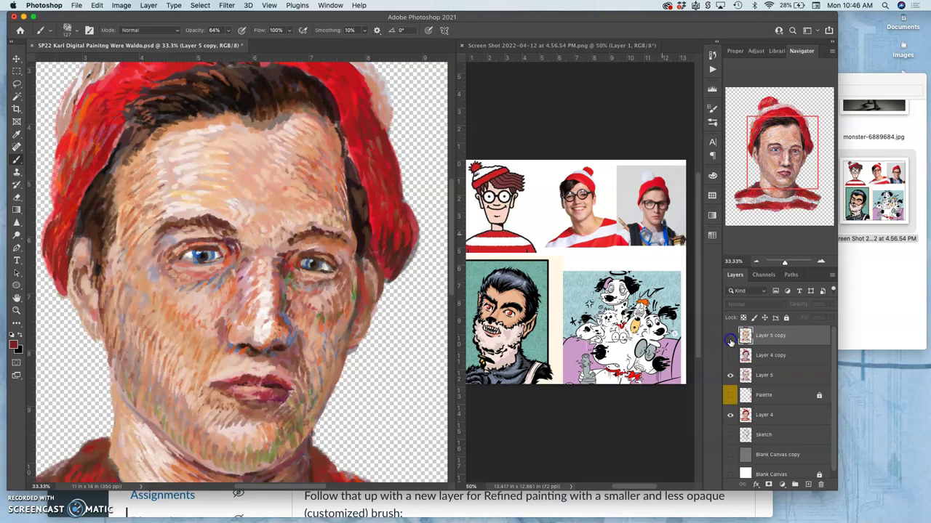
left_click(730, 340)
left_click(730, 339)
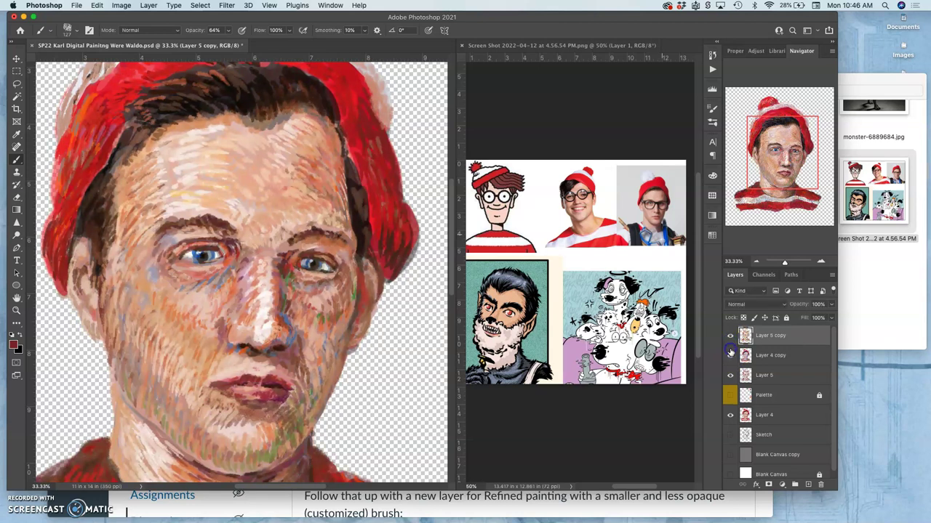
left_click(730, 356)
left_click(730, 375)
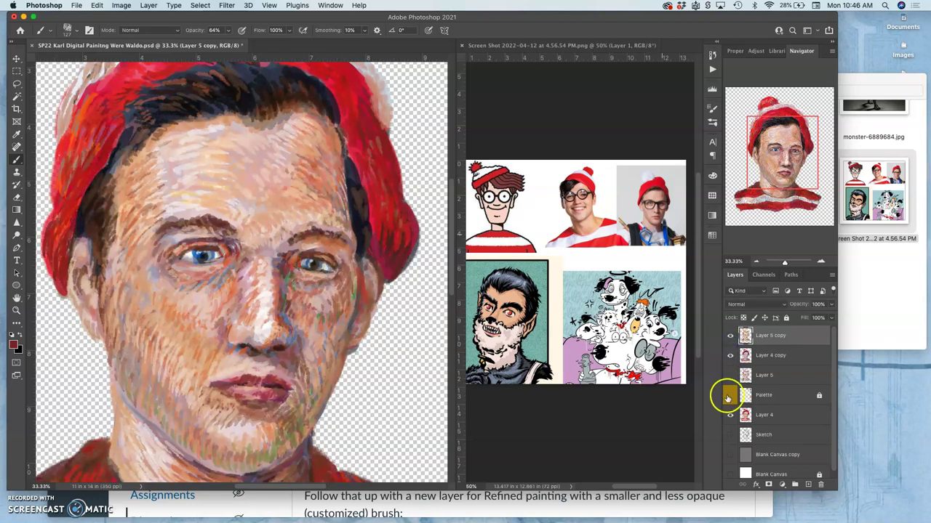
left_click(730, 415)
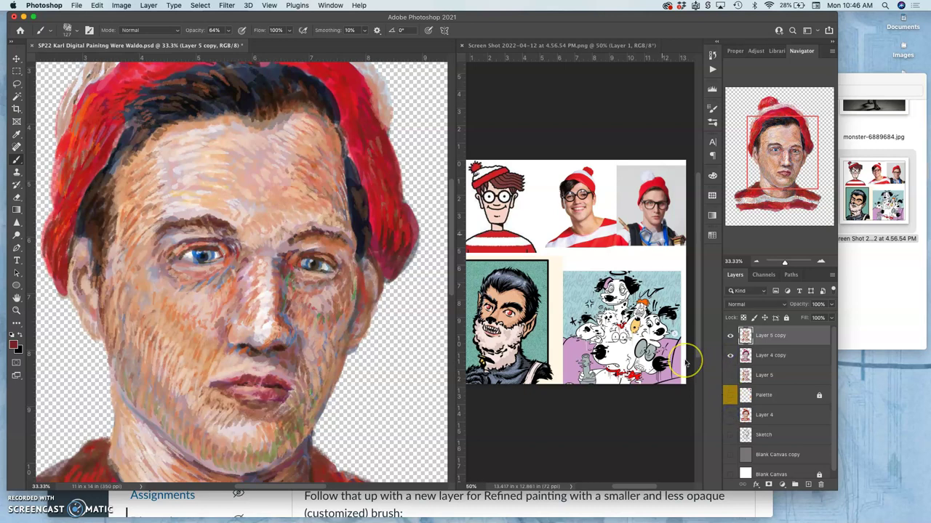
Apply a Color Balance adjustment to Layer 5 copy with midtone levels of -16, 0 and +14.
key("super+minus")
key("super+minus")
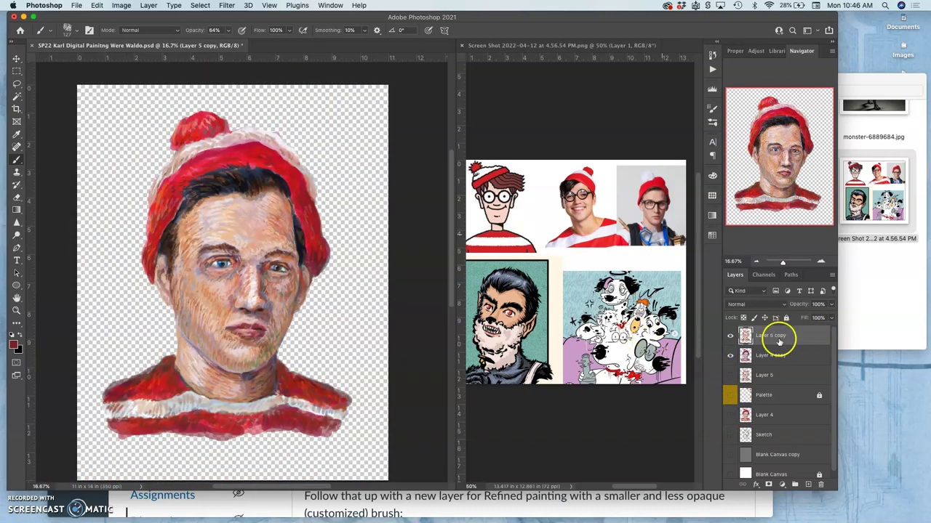
left_click(121, 5)
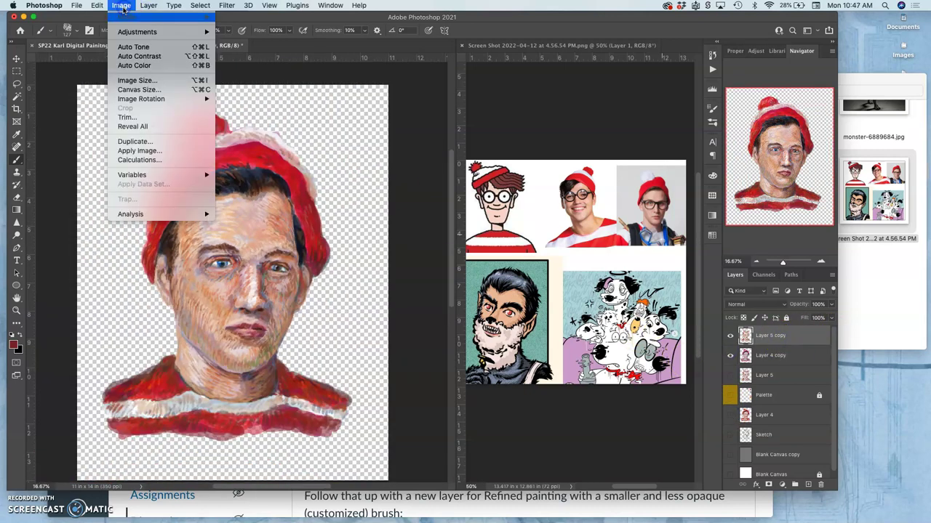
mouse_move(128, 32)
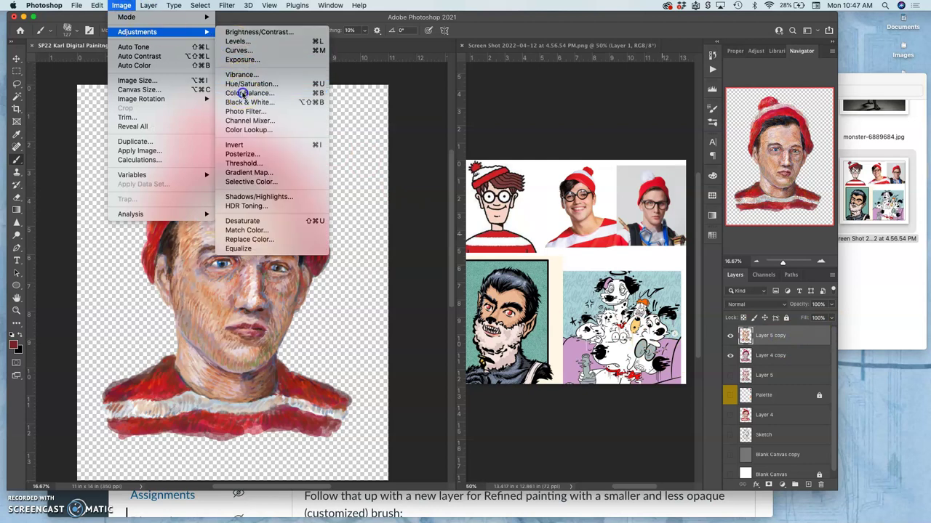
left_click(246, 92)
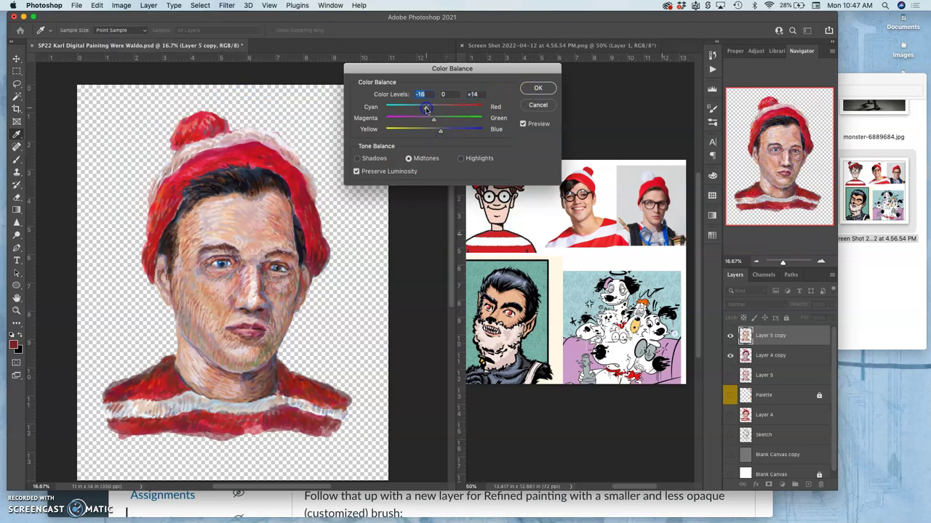
left_click(538, 88)
key("b")
Examine the adjusted brushwork up close around the portrait's eyes, nose and forehead, and return to the whole-canvas view.
key("super+equal")
key("super+equal")
key("super+equal")
key("super+equal")
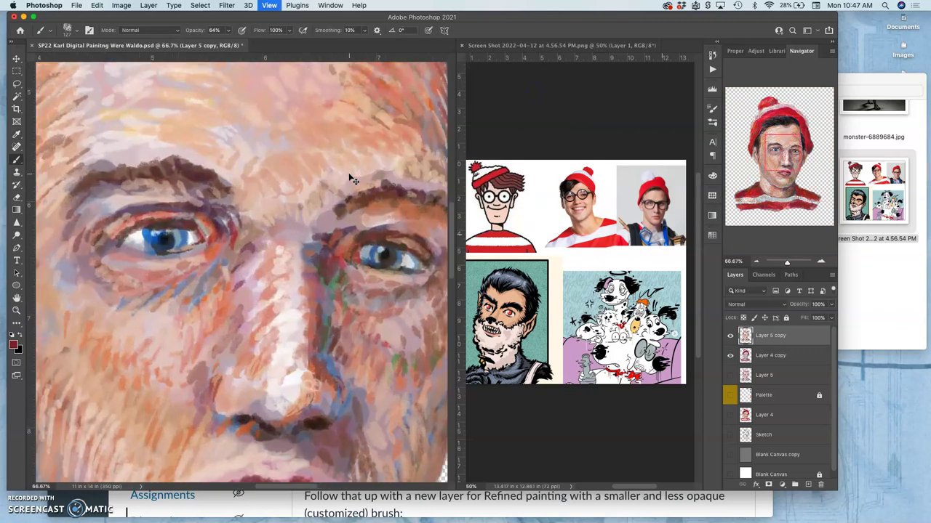
key("super+minus")
key("super+minus")
key("super+minus")
key("super+minus")
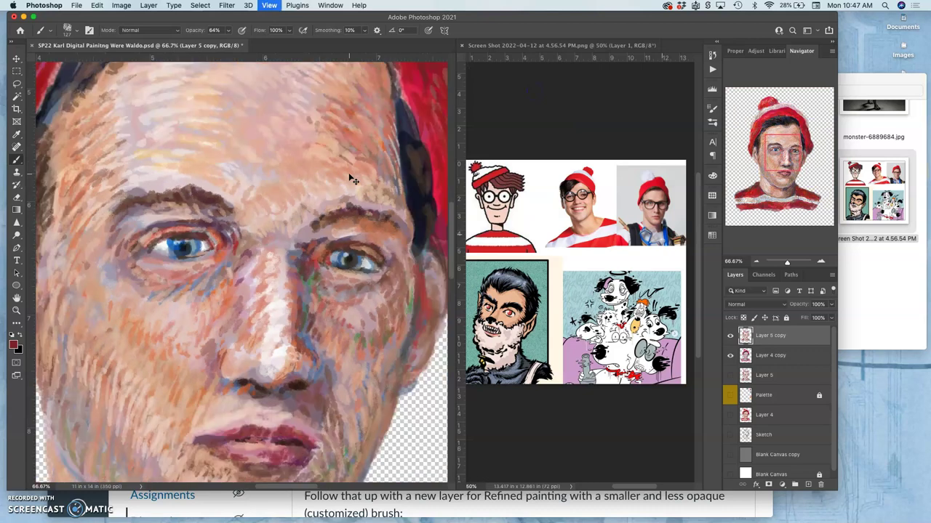
left_click(382, 197)
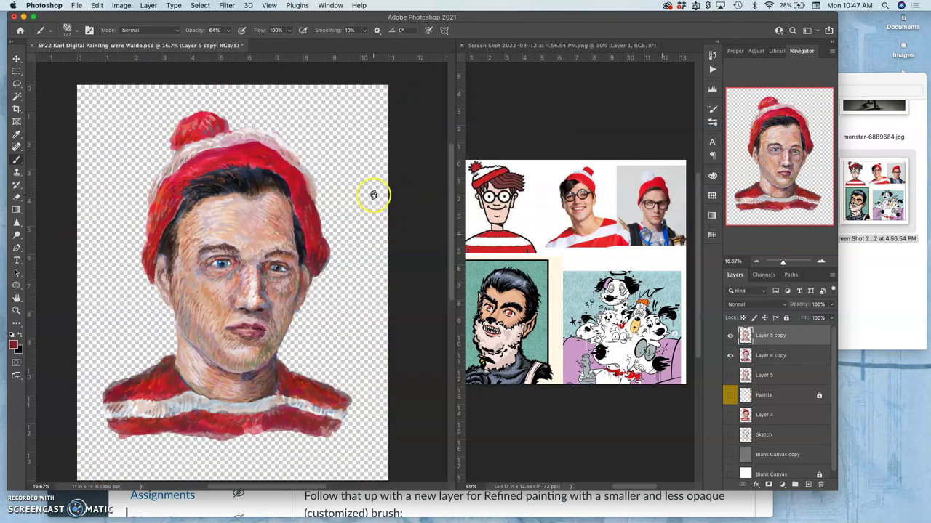
Show the gray Blank Canvas copy behind the portrait and merge Layer 5 copy with Layer 4 copy.
left_click(730, 454)
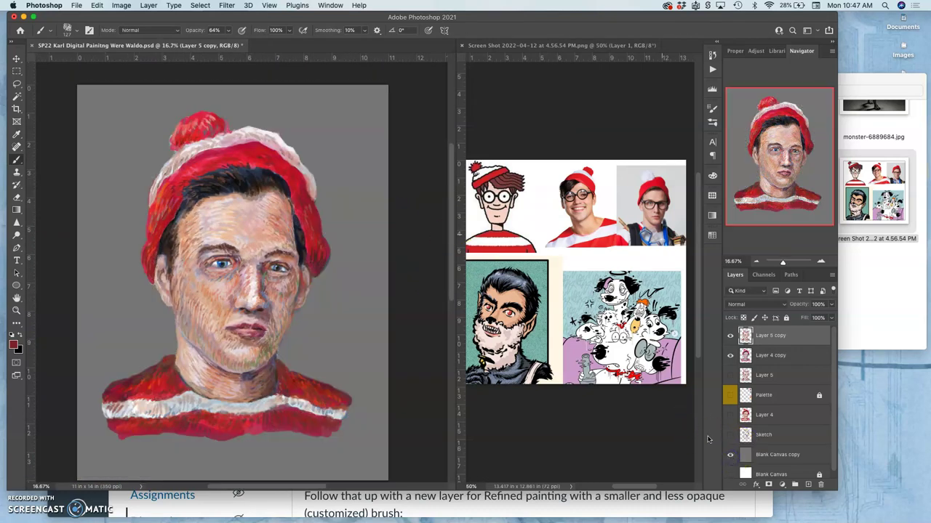
left_click(761, 360)
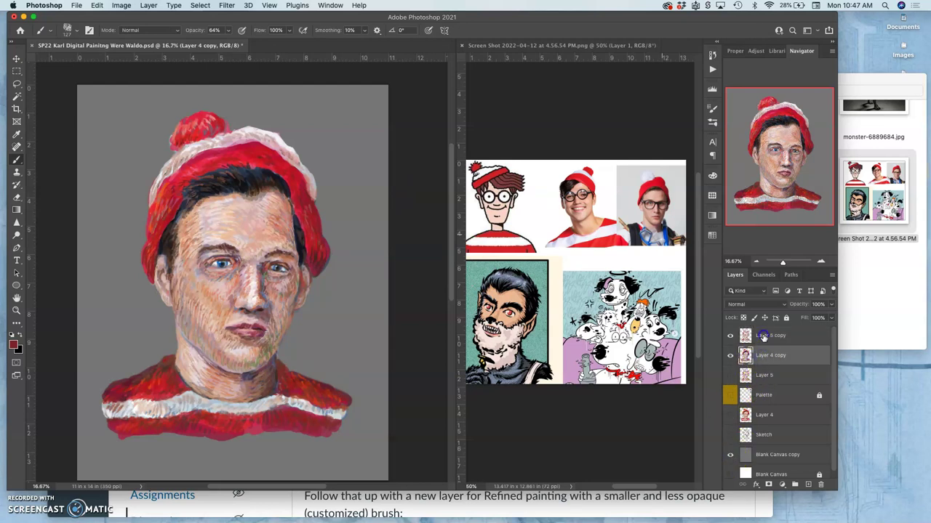
left_click(763, 336, "shift")
key("super+e")
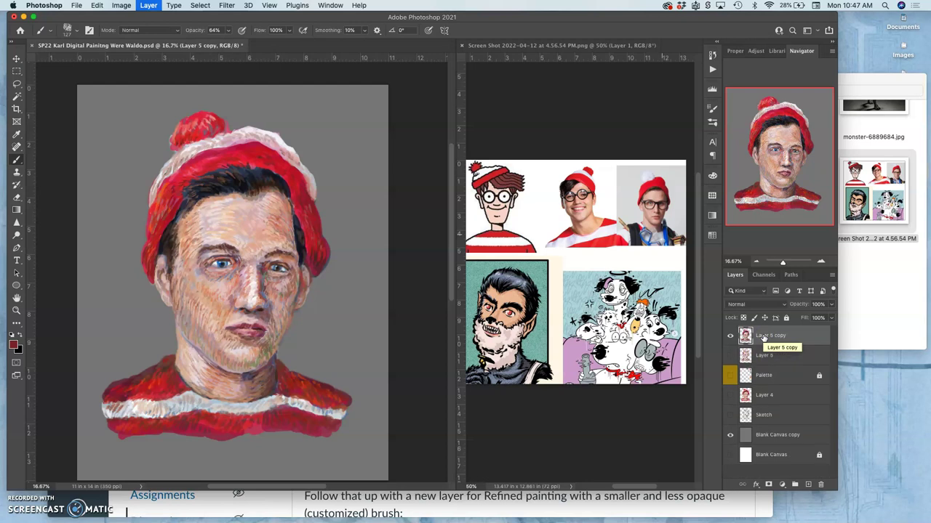
left_click(149, 6)
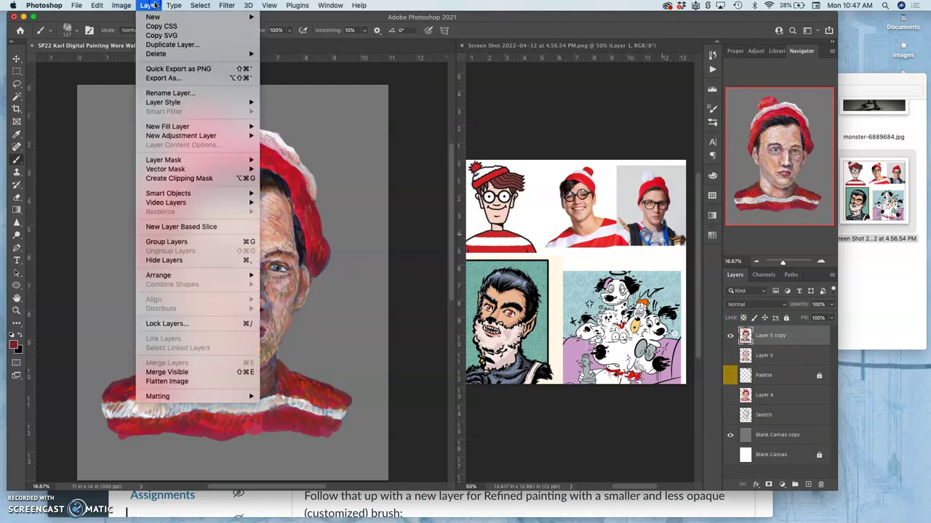
left_click(340, 351)
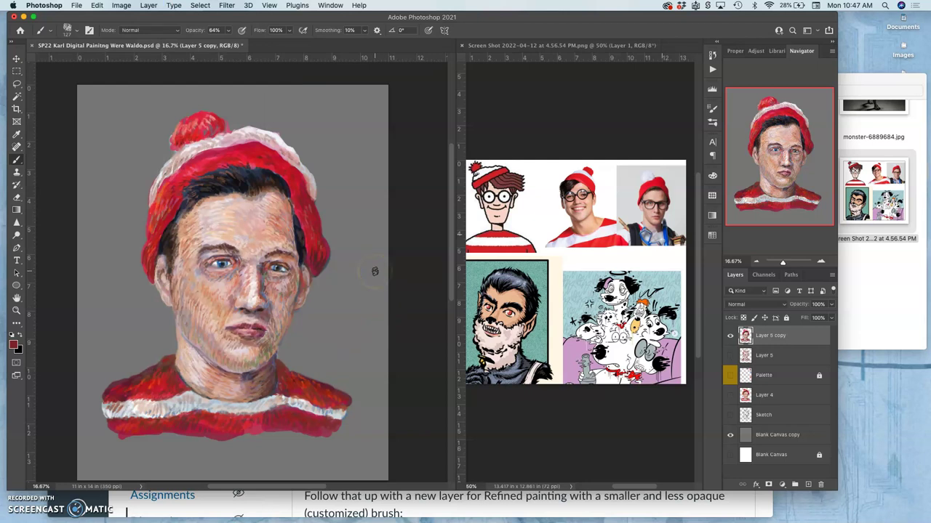
Set up the Eraser tool with the Hard Round Pressure Size brush at 68 px.
left_click(16, 198)
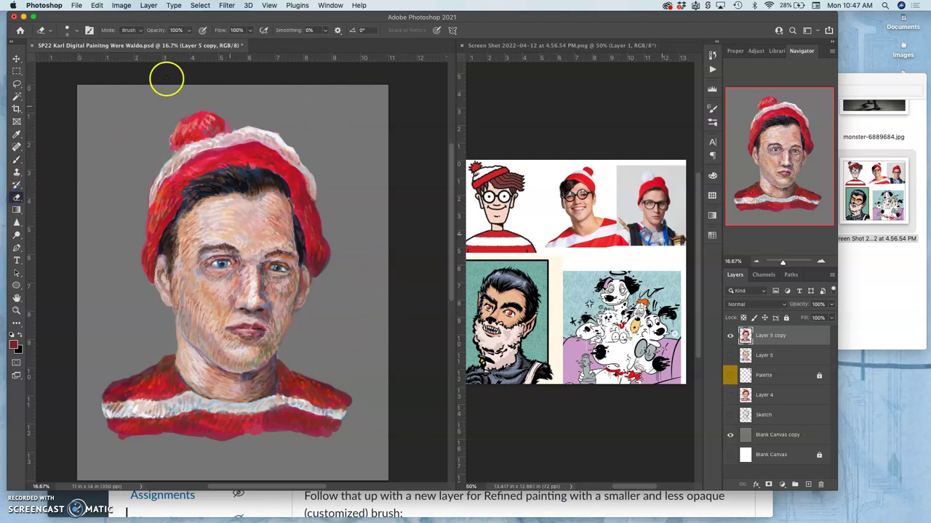
left_click(77, 30)
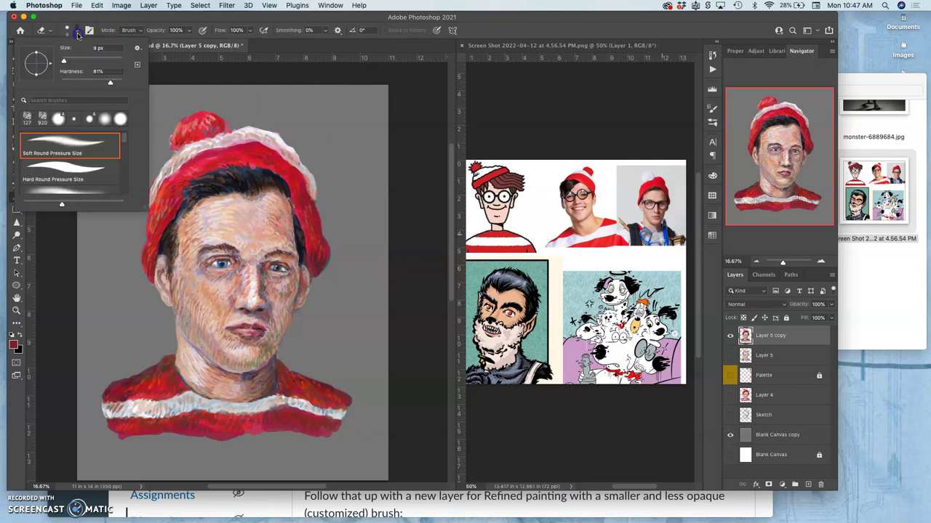
left_click(89, 172)
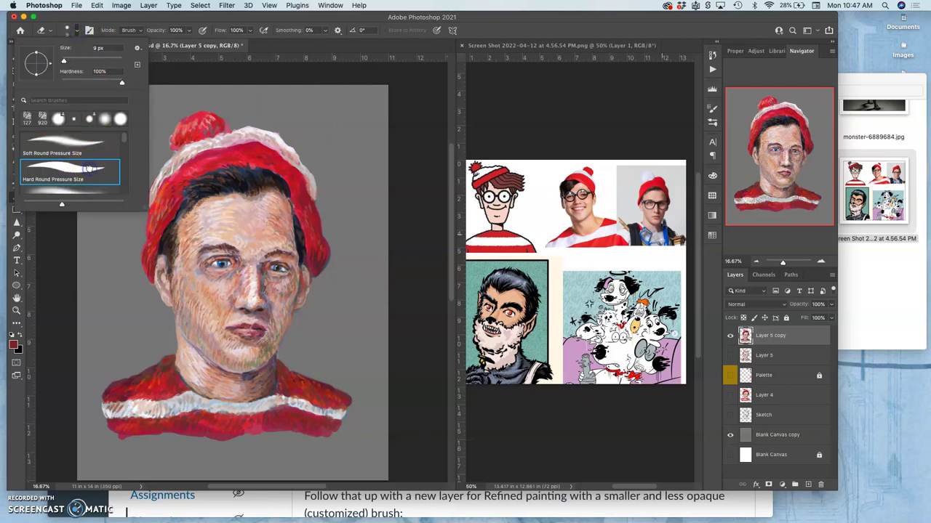
left_click_drag(63, 60, 82, 60)
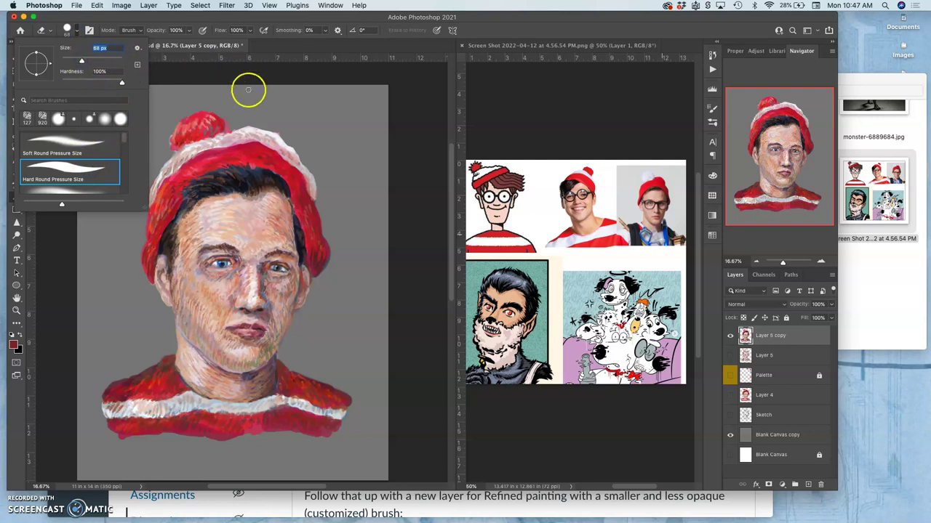
Erase the stray paint along both sides of the hat's pom-pom on Layer 5 copy.
key("super+plus")
key("super+plus")
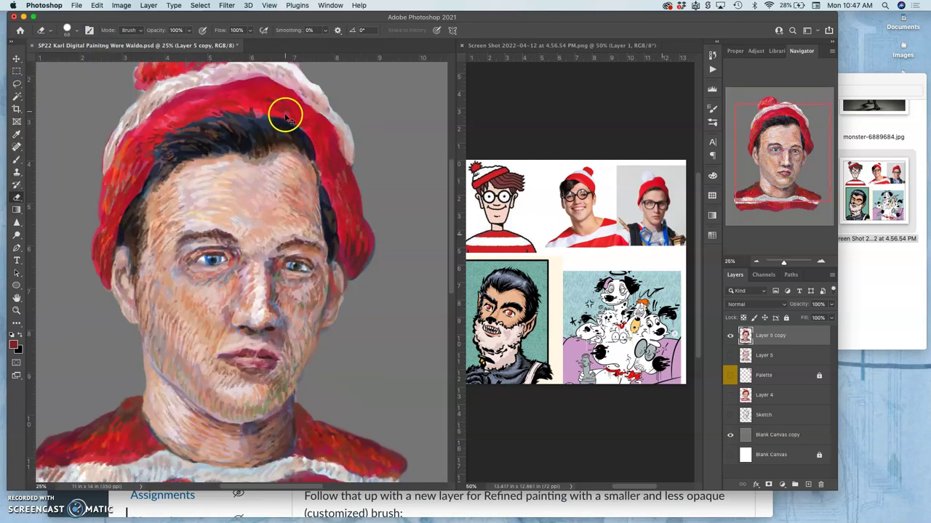
scroll(291, 138, "up", 5)
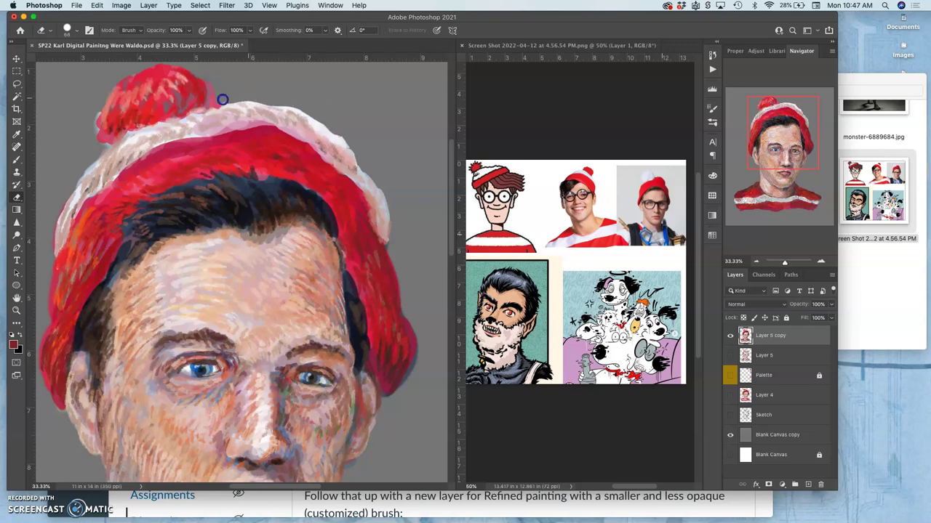
left_click_drag(221, 98, 210, 88)
left_click_drag(96, 90, 95, 127)
Switch the eraser to the SP22 Custom Brush 2 preset and open the Brush Settings.
left_click(76, 30)
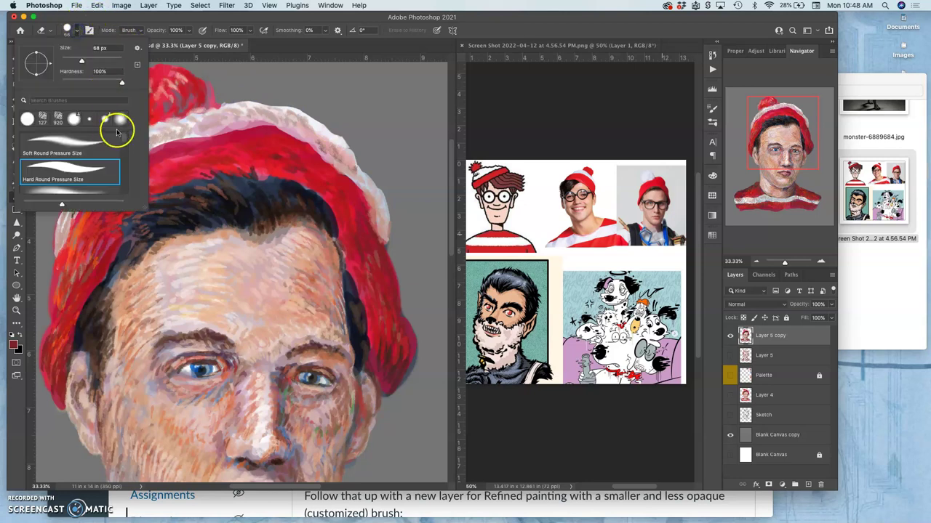
scroll(116, 146, "down", 5)
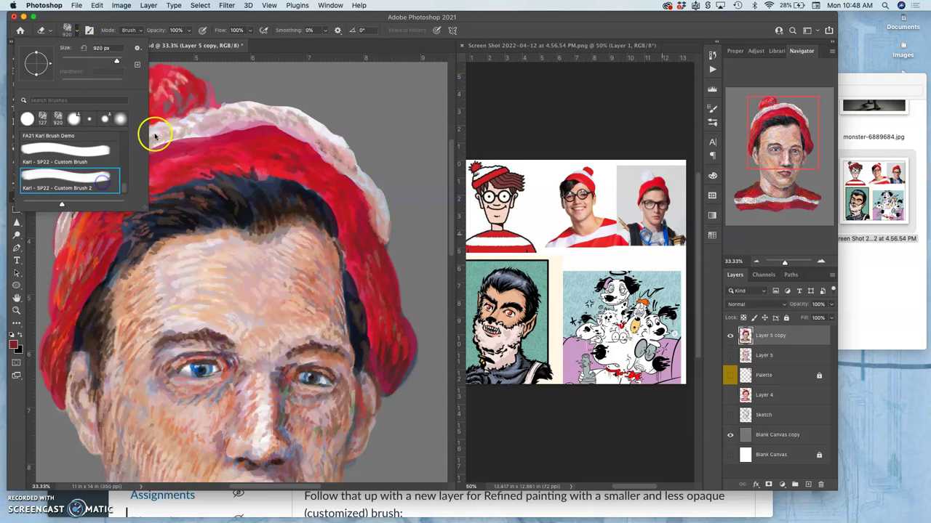
left_click(329, 6)
left_click(345, 93)
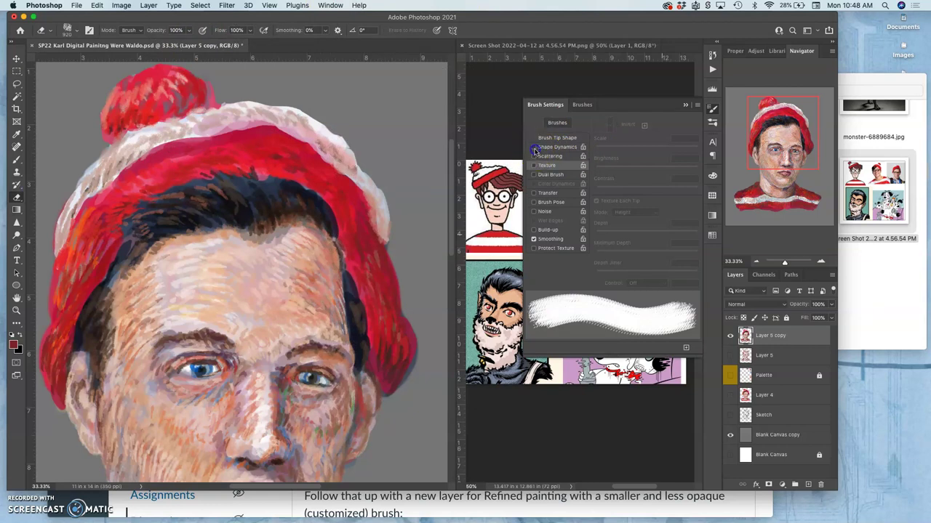
Enable Shape Dynamics for the eraser with 19% size jitter, Pen Pressure control, 9% minimum diameter, 29% angle jitter and 30% roundness jitter.
left_click(550, 149)
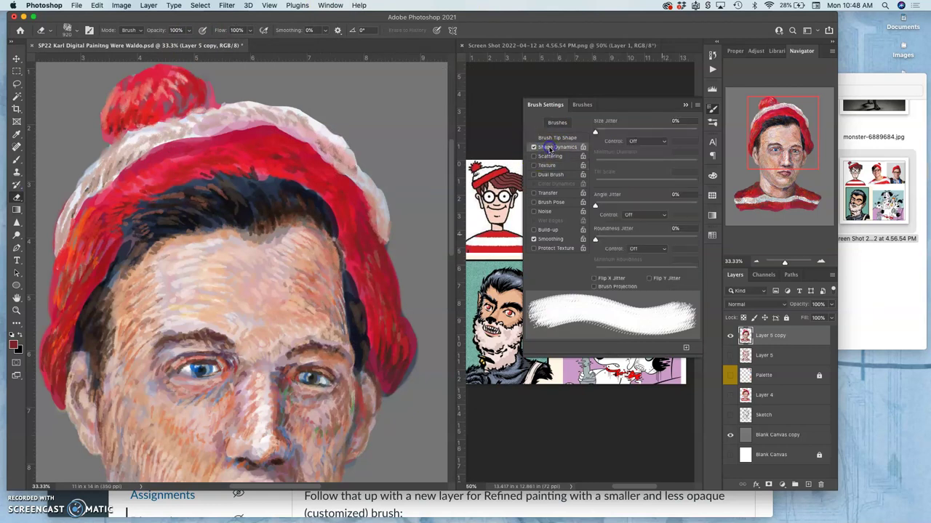
left_click(614, 130)
left_click(622, 142)
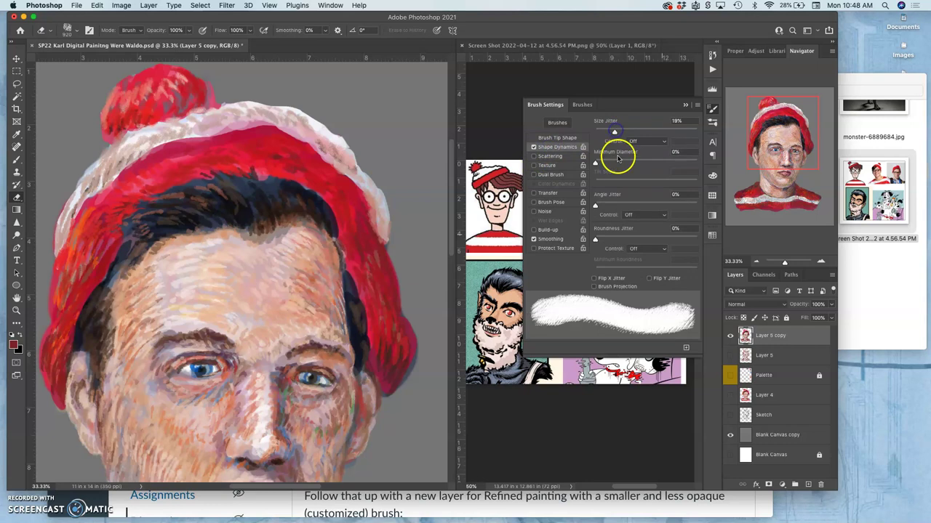
left_click(624, 156)
left_click_drag(595, 162, 603, 163)
mouse_move(603, 208)
left_mouse_down()
mouse_move(633, 206)
mouse_move(624, 206)
left_mouse_up()
left_click_drag(595, 240, 624, 238)
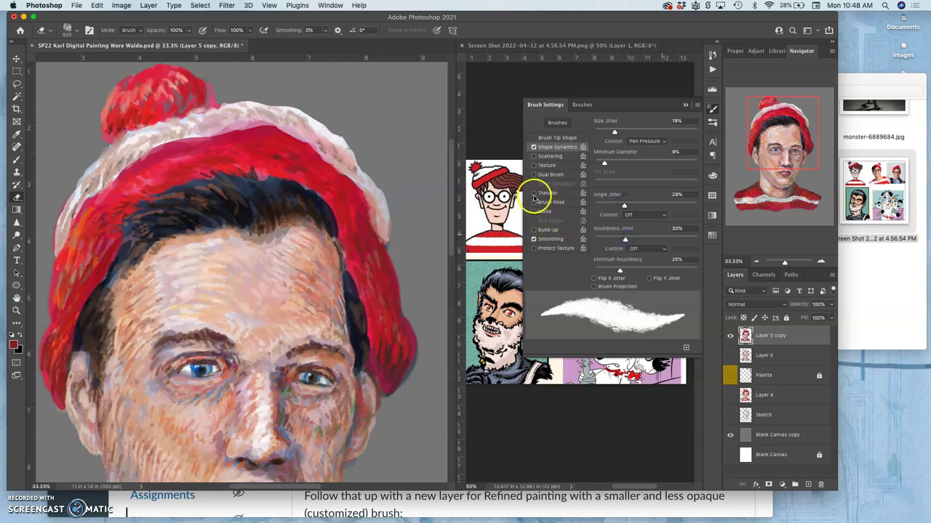
Enable Texture for the eraser brush with a depth of 16% and a contrast of 3.
left_click(533, 166)
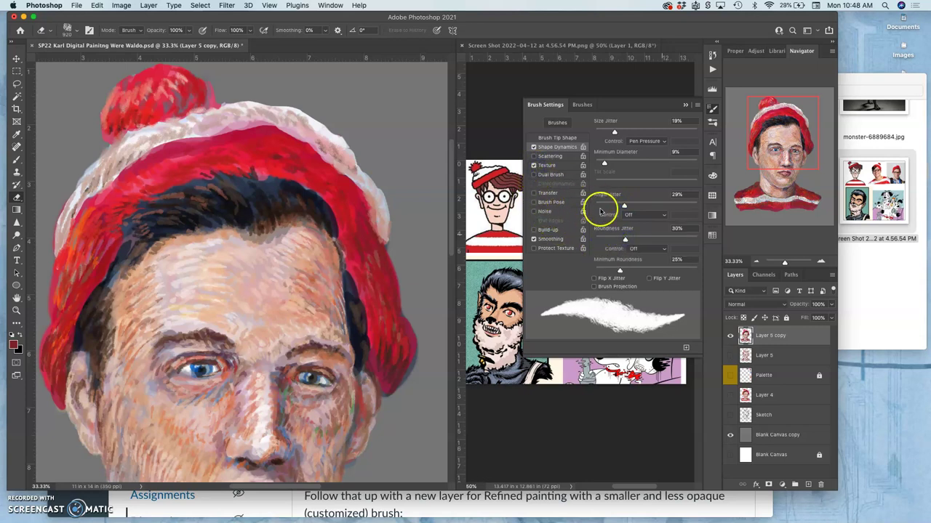
left_click(564, 166)
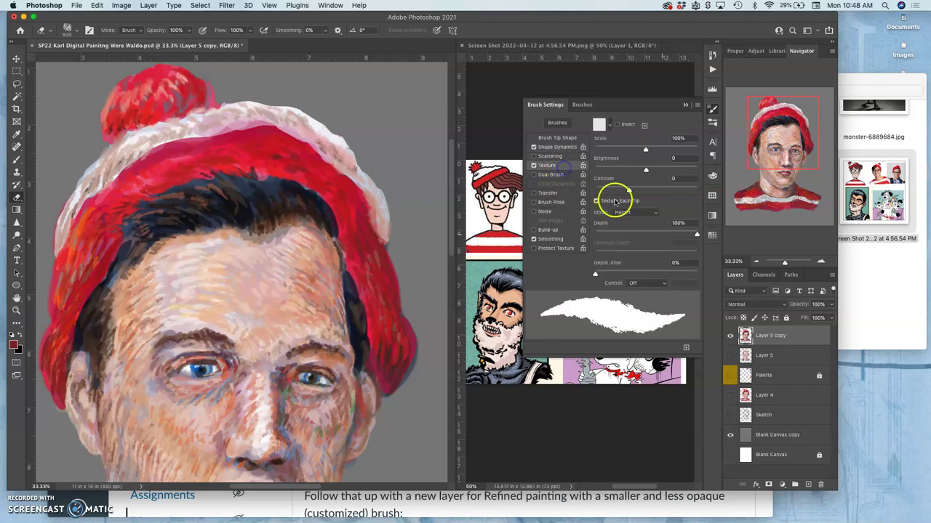
left_click_drag(632, 233, 612, 234)
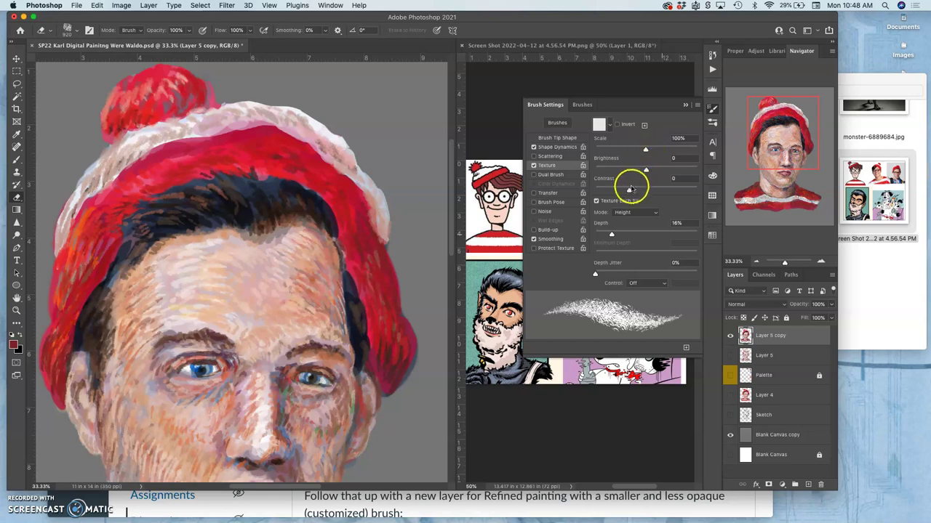
left_click(630, 191)
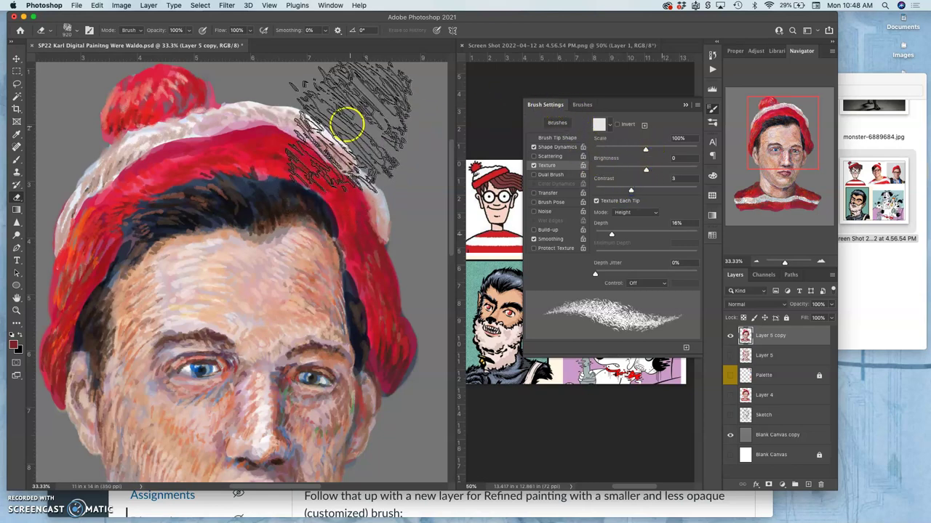
Set the eraser size to 86 px and erase the uneven paint along the hat's upper brim and around the pom-pom.
left_click(76, 31)
left_click(87, 59)
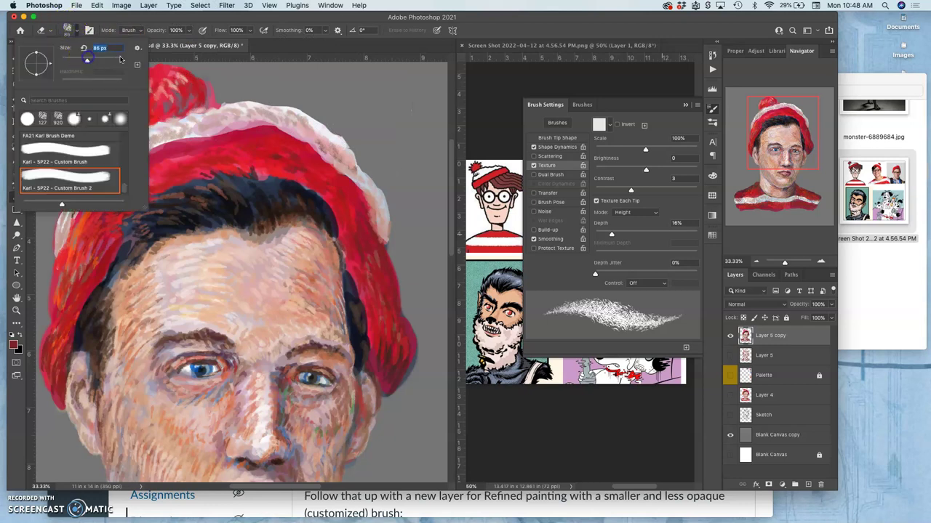
left_click(285, 98)
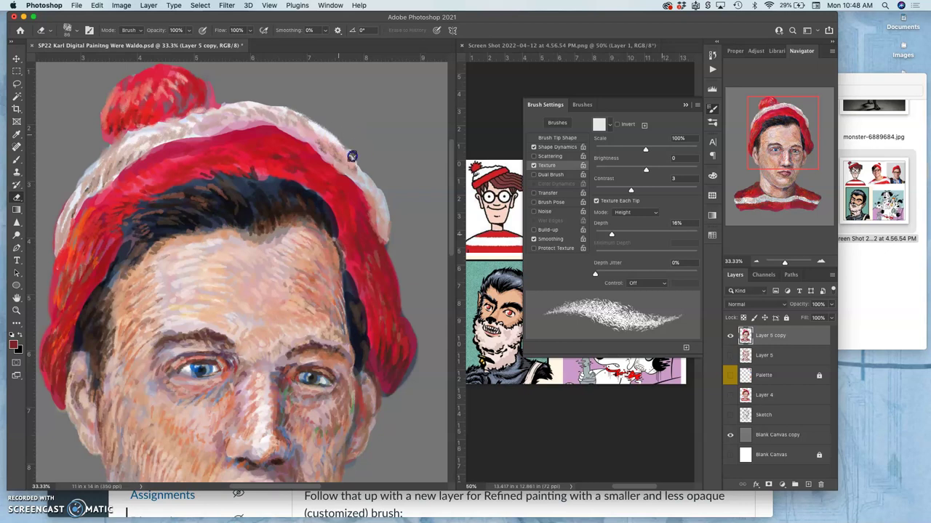
left_click_drag(262, 99, 238, 103)
left_click_drag(221, 70, 214, 102)
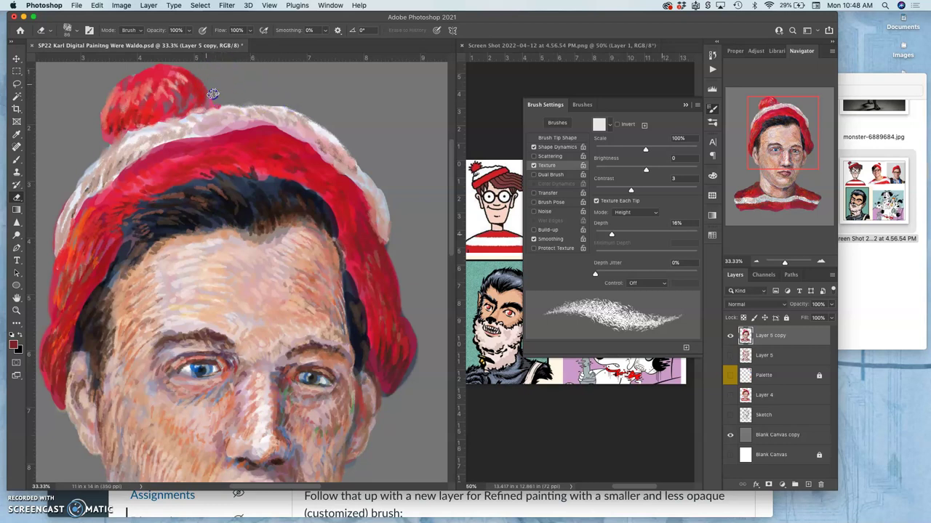
left_click(128, 77)
Erase the rough outer edges of the hat on both sides, from the white brim down to the ears.
left_click(52, 221)
left_click_drag(88, 250, 137, 188)
left_click_drag(295, 181, 264, 173)
left_click_drag(403, 107, 411, 144)
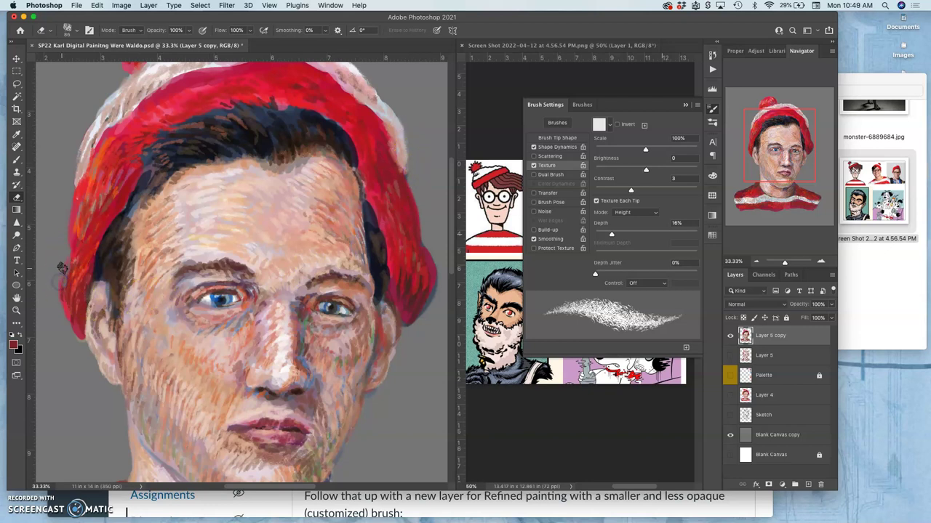
left_click_drag(70, 253, 62, 287)
left_click_drag(66, 256, 59, 296)
left_click_drag(65, 263, 68, 248)
mouse_move(439, 271)
left_mouse_down()
mouse_move(431, 300)
mouse_move(429, 265)
left_mouse_up()
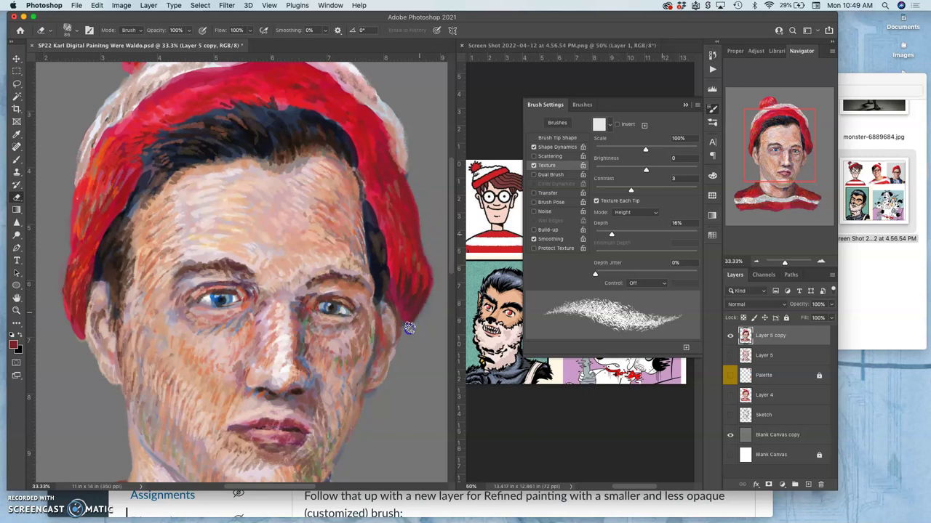
mouse_move(406, 325)
left_mouse_down()
mouse_move(429, 290)
mouse_move(426, 318)
mouse_move(410, 329)
left_mouse_up()
Clean up the right shoulder, sleeve end and lower hem of the striped sweater with the textured eraser.
scroll(393, 305, "down", 8)
scroll(393, 306, "right", 2)
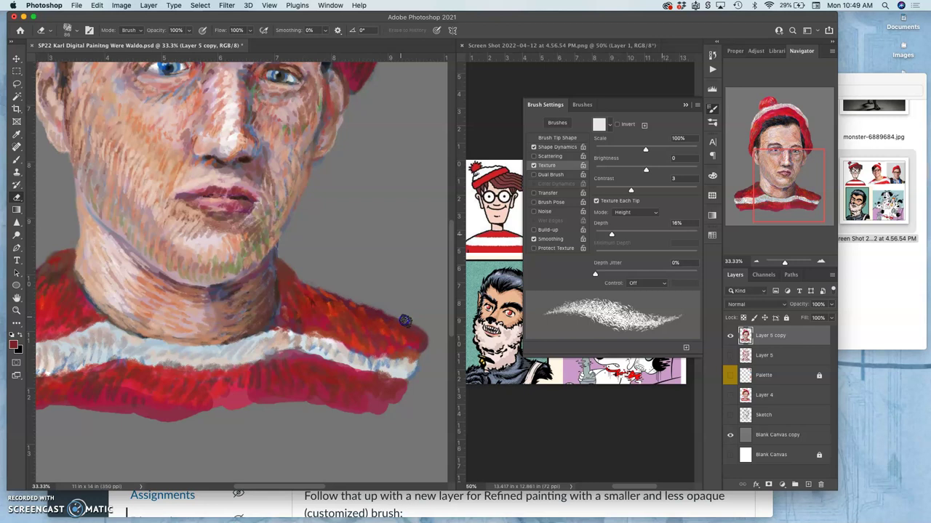
mouse_move(425, 341)
left_mouse_down()
mouse_move(418, 337)
mouse_move(421, 359)
left_mouse_up()
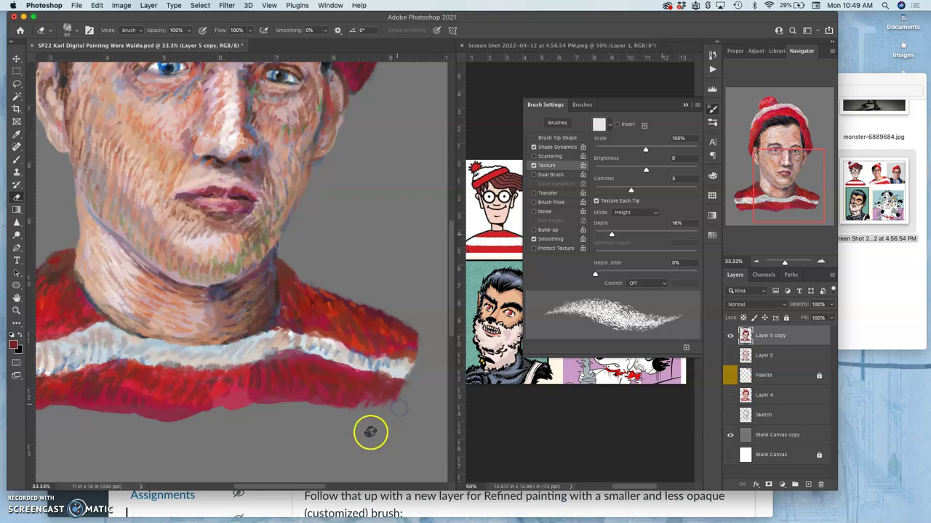
left_click_drag(327, 411, 422, 397)
Erase the stray paint along the hat's lower left edge and around the sweater's left shoulder and hem corner.
mouse_move(172, 214)
left_mouse_down()
mouse_move(177, 197)
mouse_move(145, 93)
mouse_move(166, 120)
mouse_move(173, 158)
left_mouse_up()
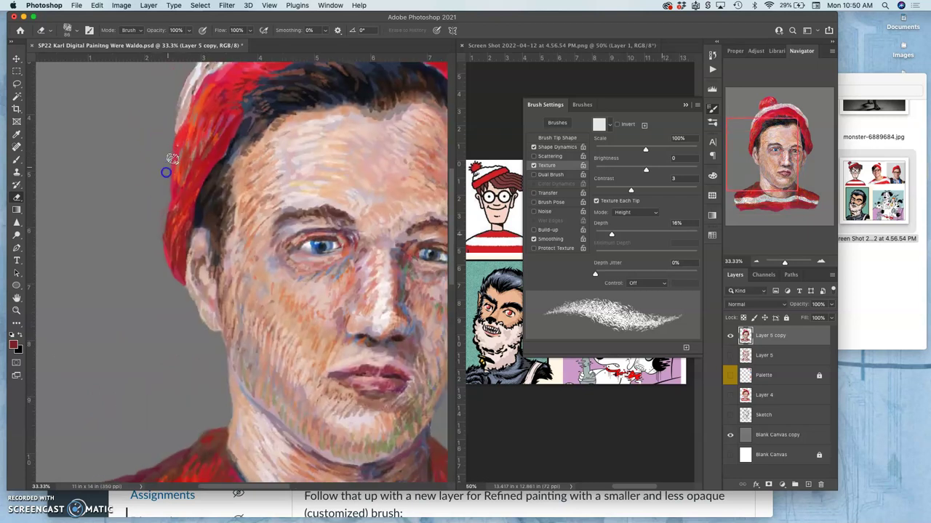
left_click_drag(152, 283, 173, 160)
left_click_drag(193, 266, 213, 202)
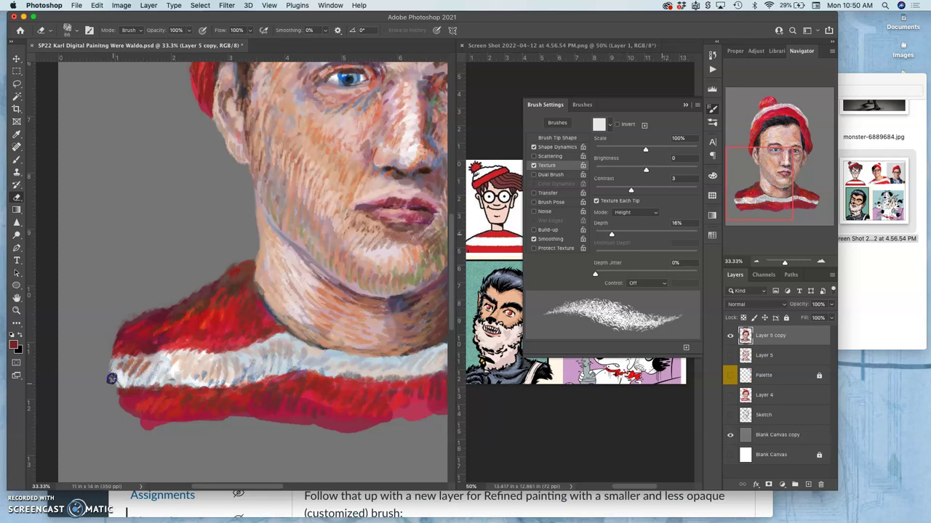
left_click_drag(117, 396, 135, 423)
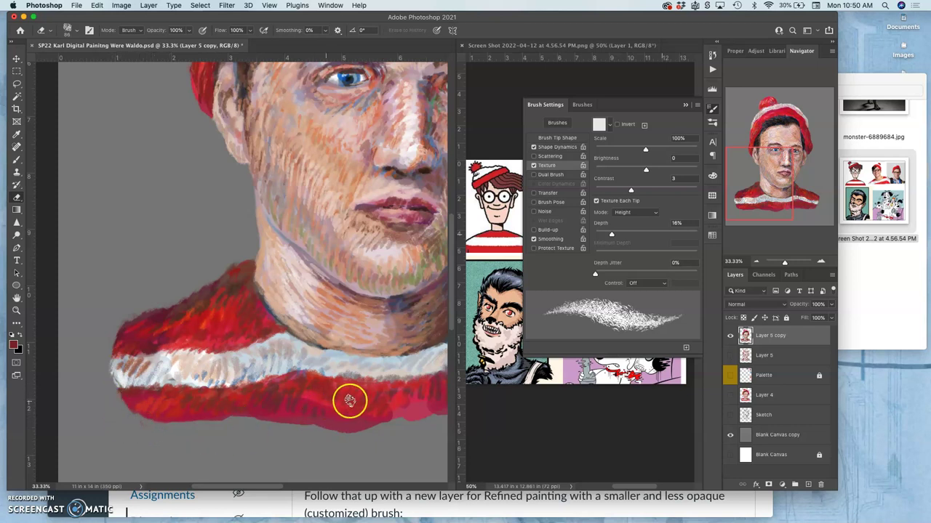
Bring the whole portrait into view and save the cleaned-up painting.
key("super+minus")
key("super+minus")
key("super+minus")
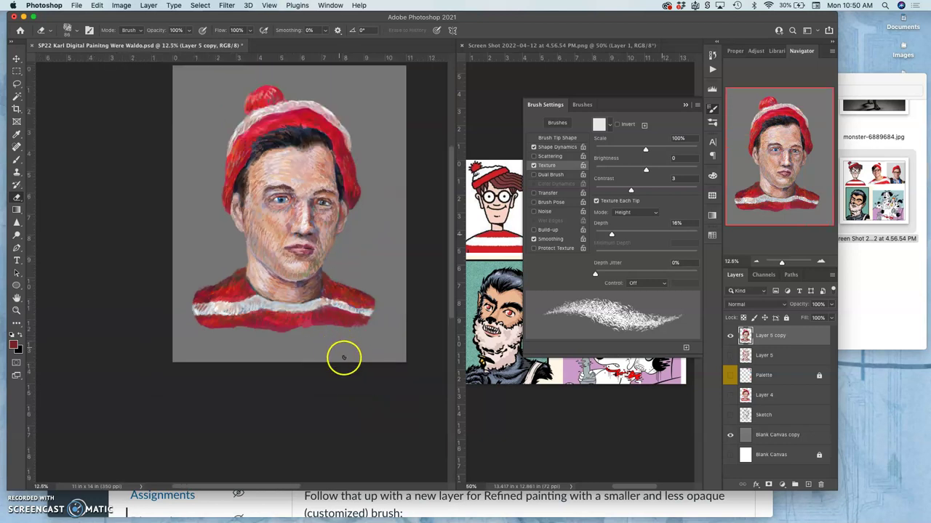
key("super+s")
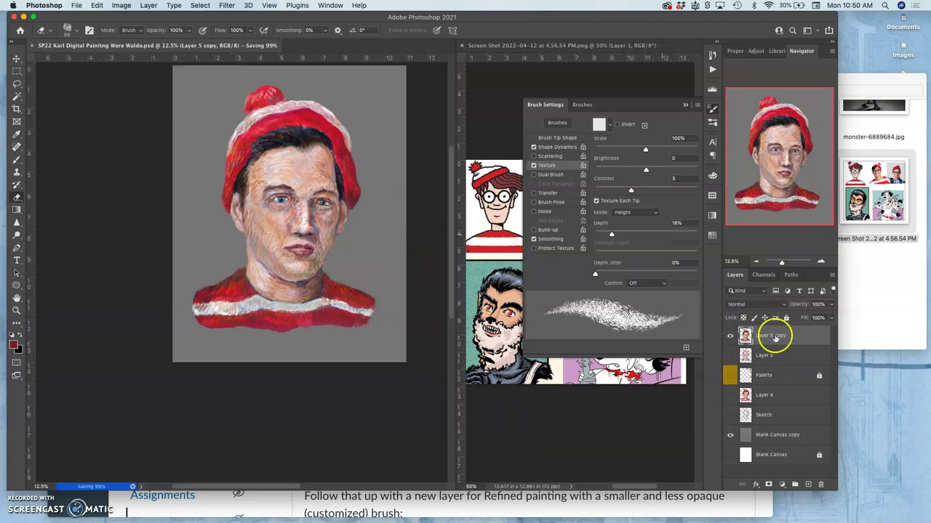
Lock Layer 5 copy, Layer 5, Layer 4 and Sketch completely, and save the document again.
left_click(785, 318)
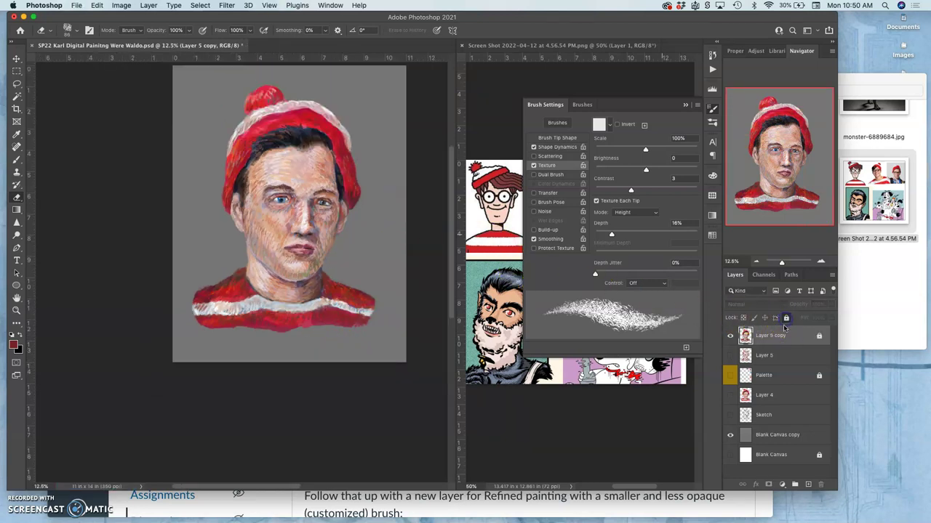
left_click(763, 356)
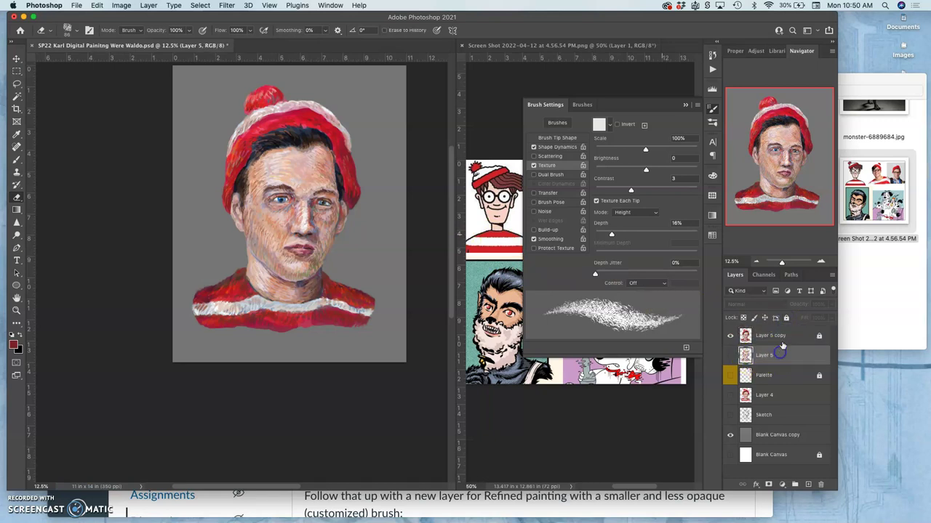
left_click(785, 318)
left_click(803, 396)
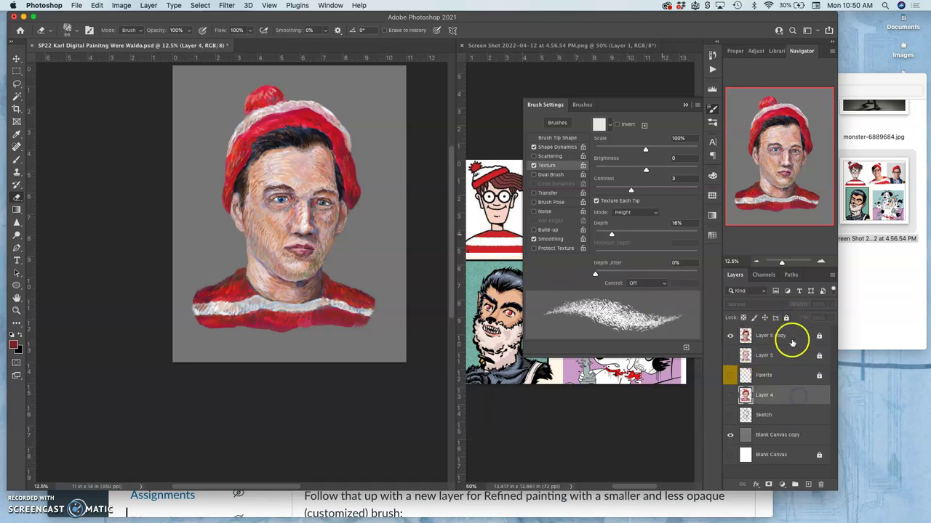
left_click(786, 318)
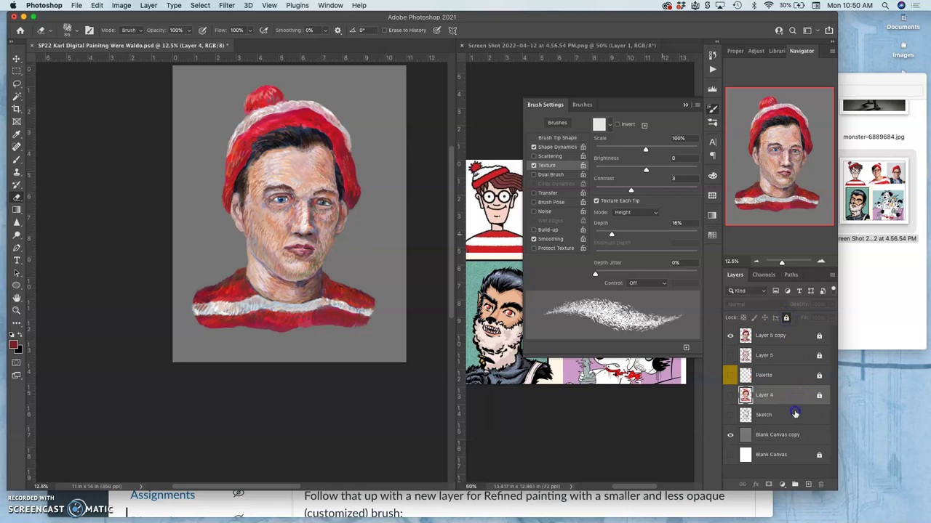
left_click(791, 415)
left_click(786, 318)
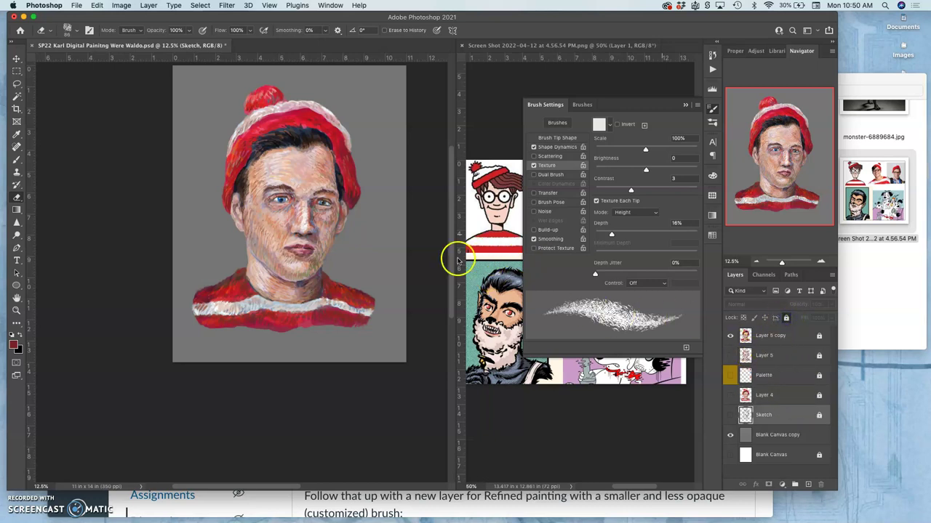
key("super+s")
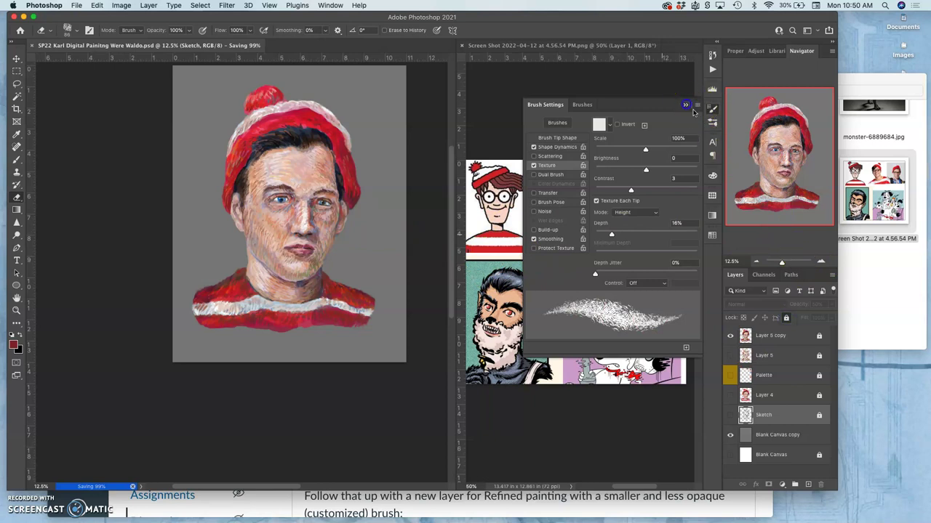
Collapse the Brush Settings and switch to the Finder window of the Assignment #7 Digital Painting folder.
left_click(710, 105)
left_click(872, 270)
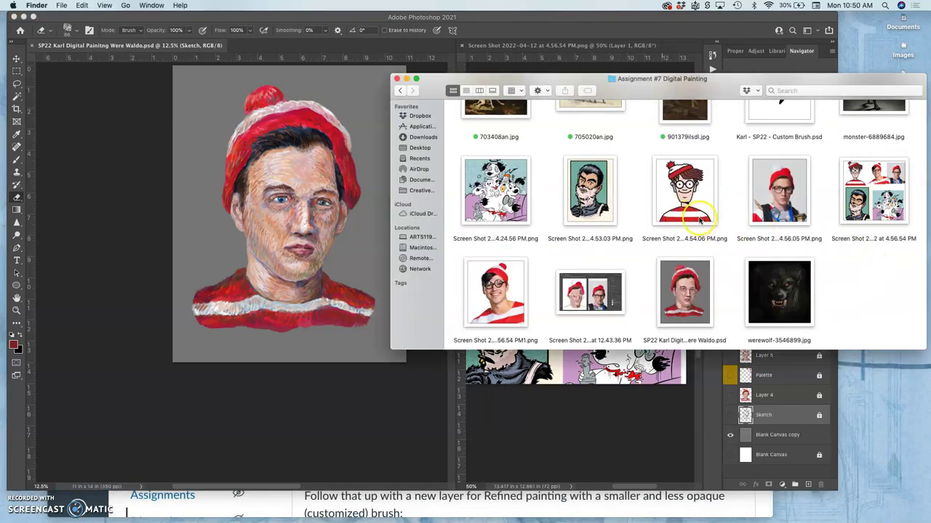
key("space")
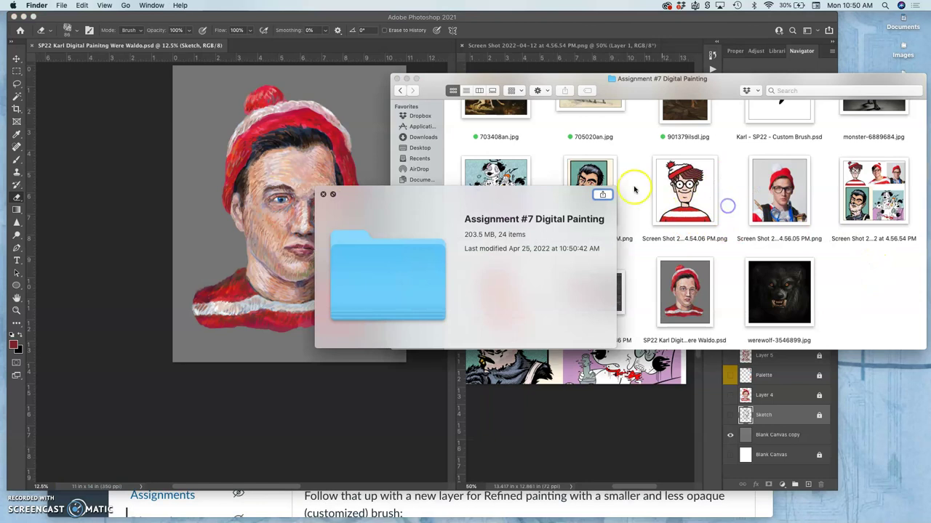
key("space")
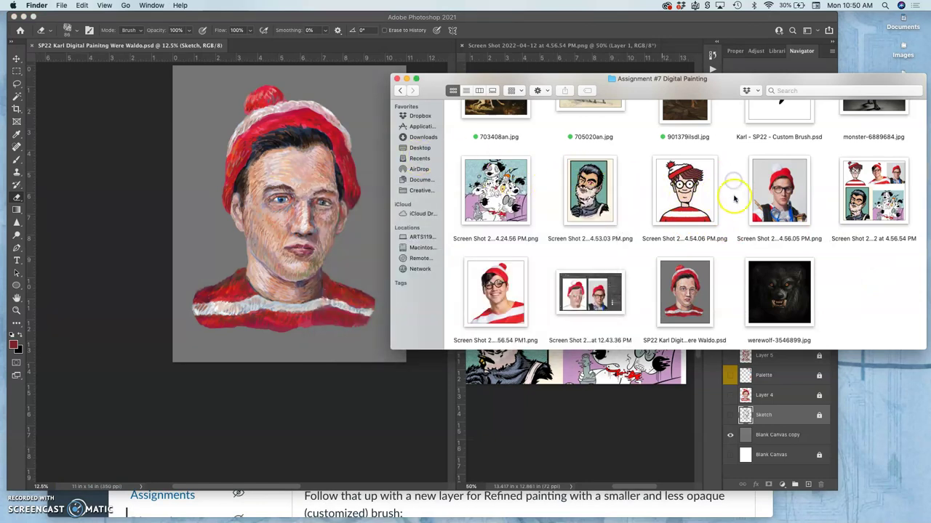
key("space")
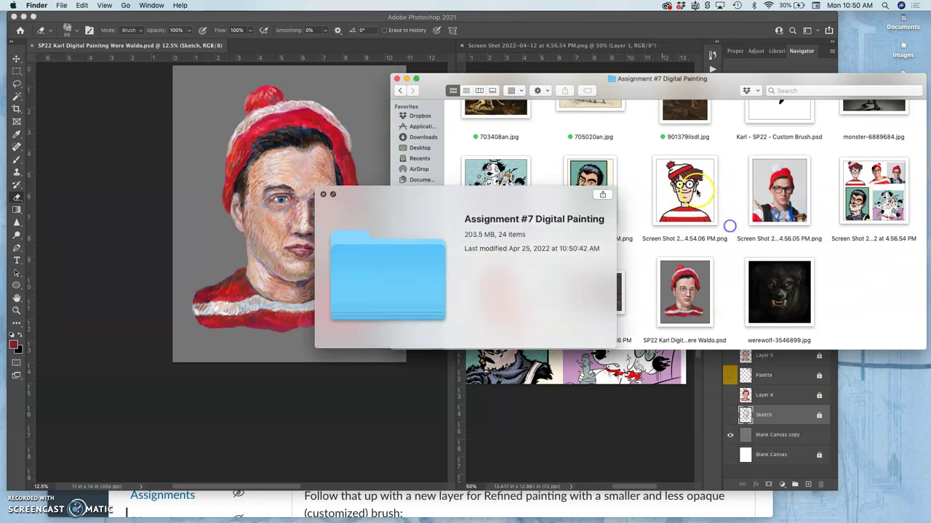
left_click(323, 194)
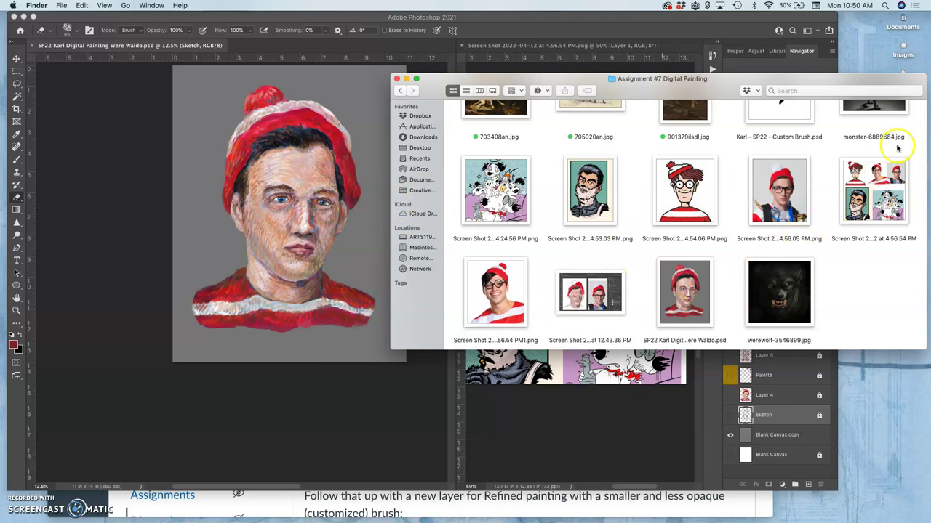
Find the chimpanzee illustration 702628an.jpg in the assignment folder and open it in Photoshop.
left_click_drag(888, 81, 842, 110)
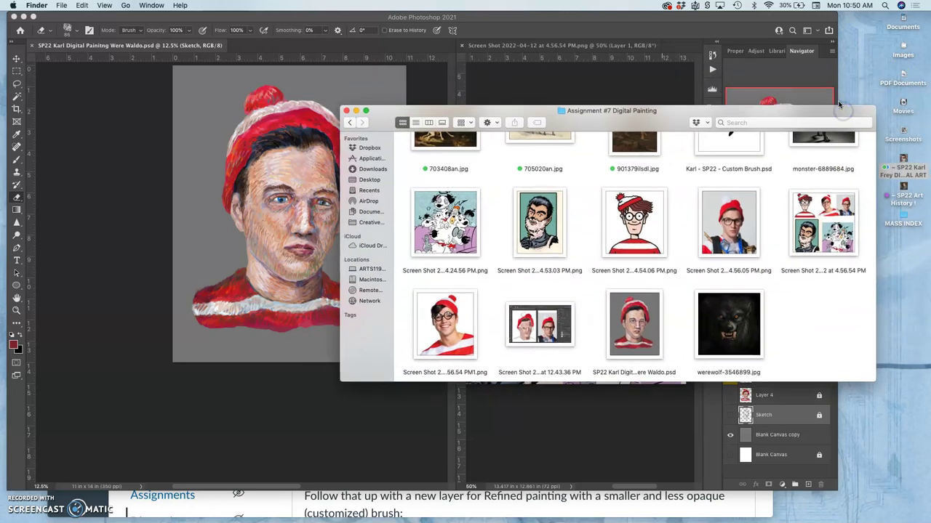
scroll(752, 240, "up", 10)
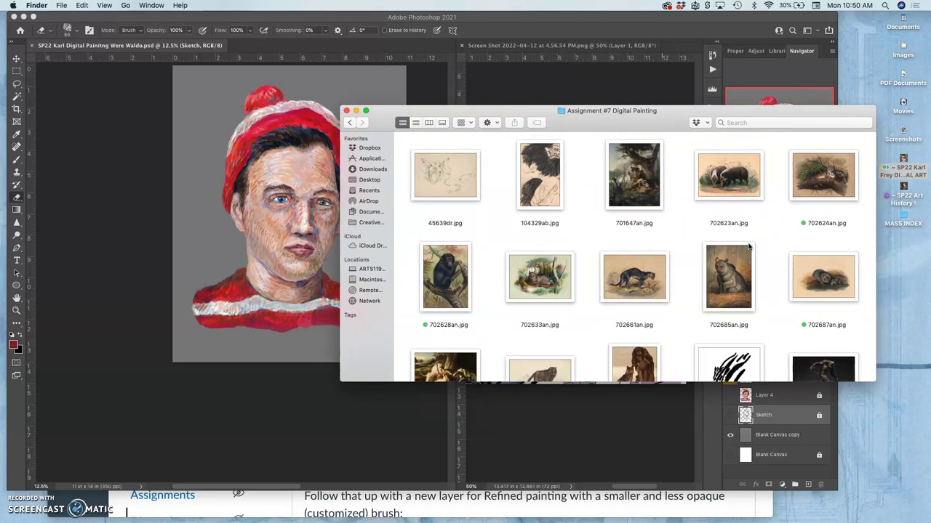
left_click(448, 280)
left_click(451, 273)
left_click_drag(451, 272, 869, 239)
left_click(868, 238)
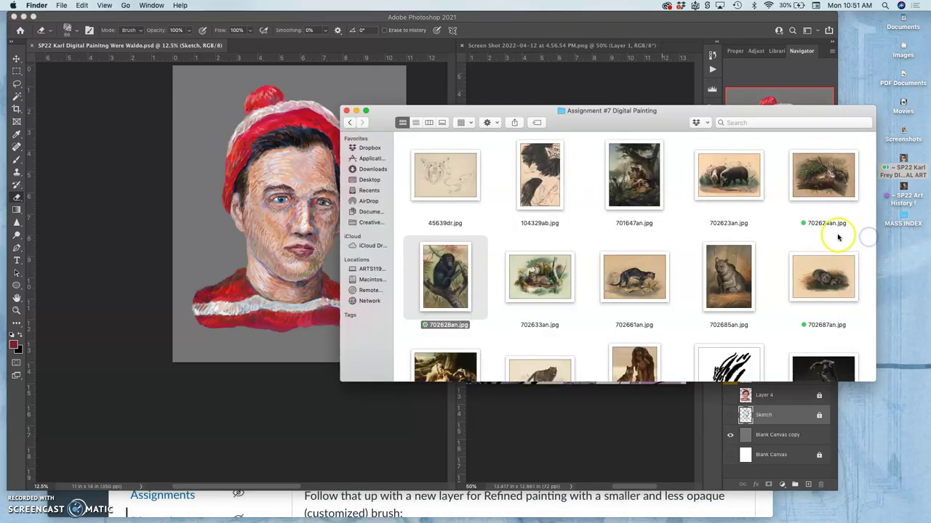
right_click(454, 281)
mouse_move(470, 292)
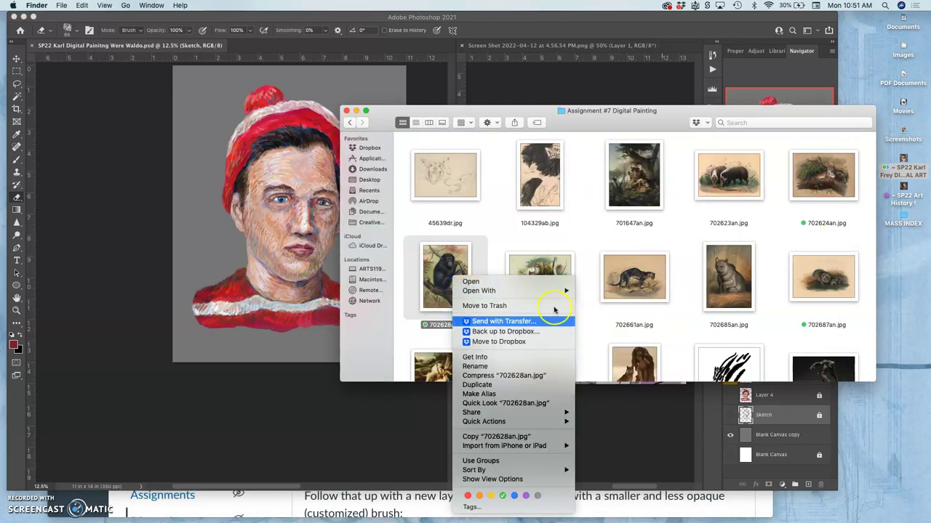
left_click(590, 325)
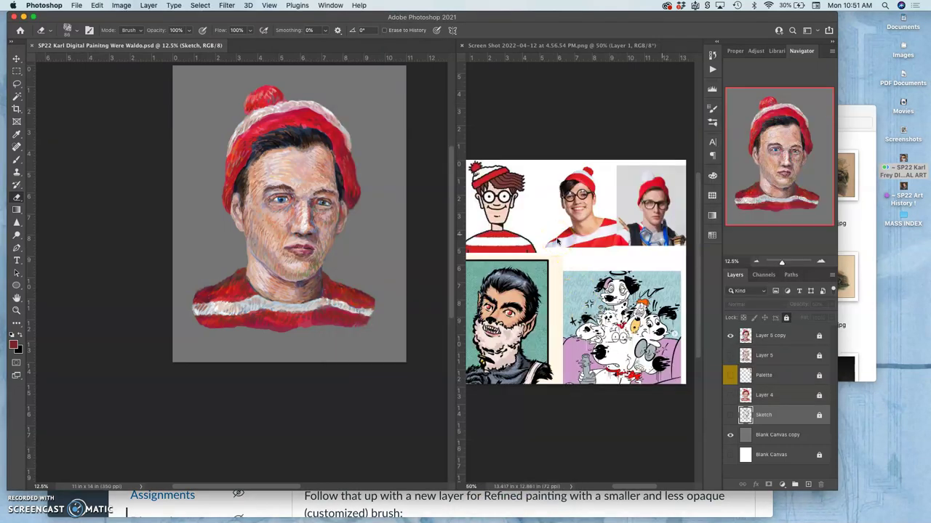
Outline the chimpanzee's face with the Lasso tool around the brow, cheeks and chin, and copy the selection.
key("super+equal")
key("super+equal")
key("super+equal")
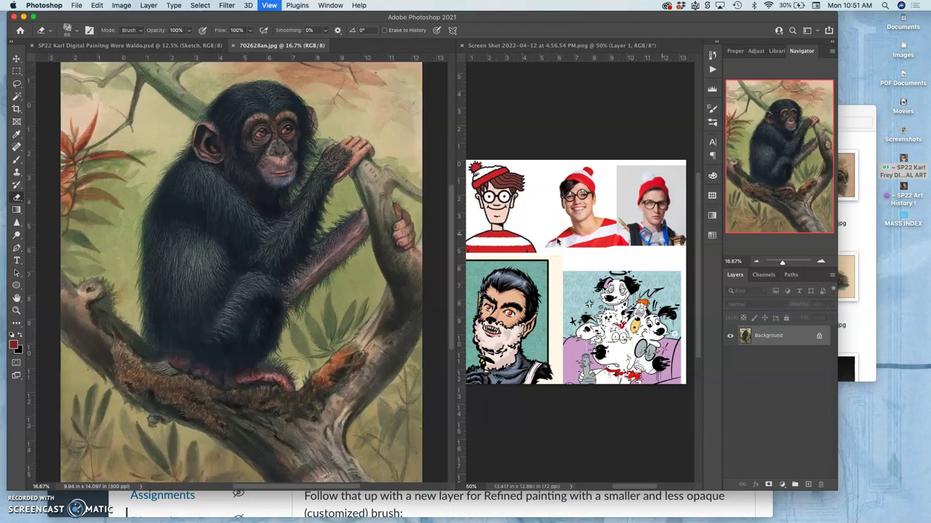
scroll(320, 198, "up", 7)
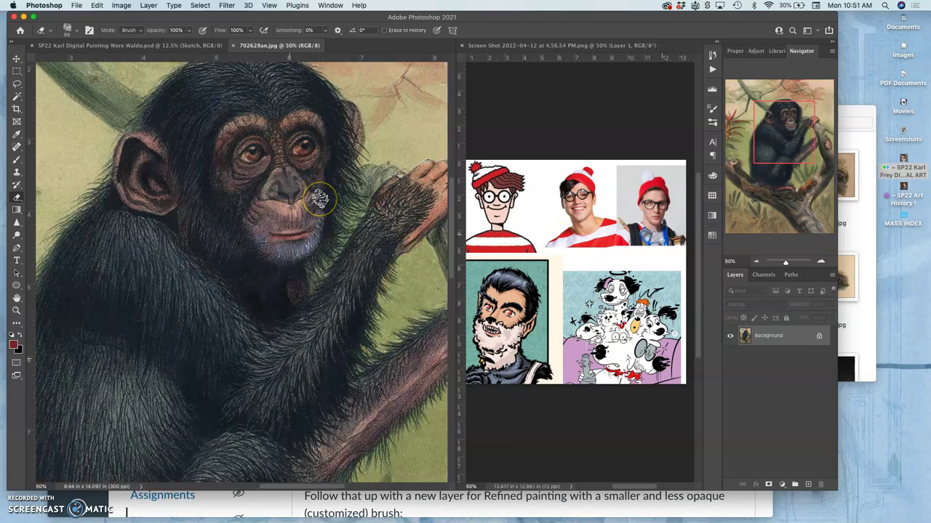
key("super+equal")
scroll(319, 197, "down", 3)
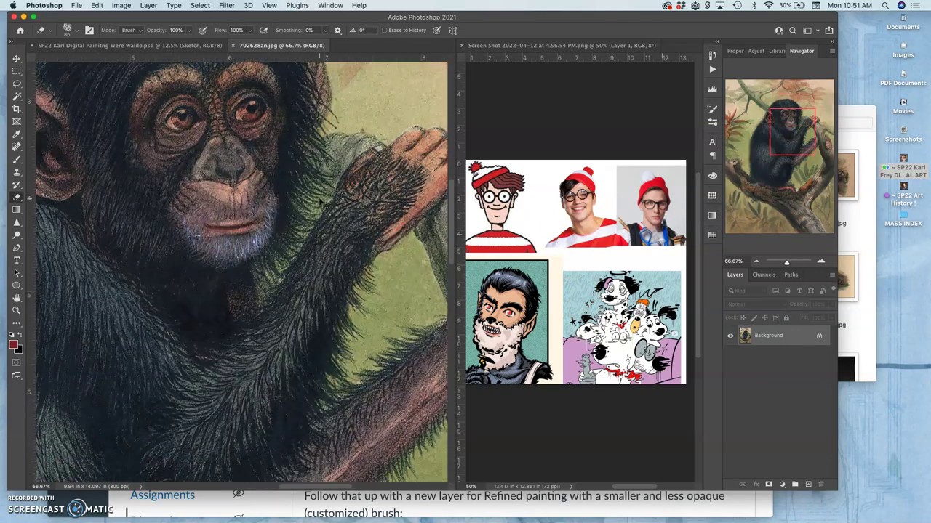
left_click(544, 61)
left_click_drag(298, 164, 312, 187)
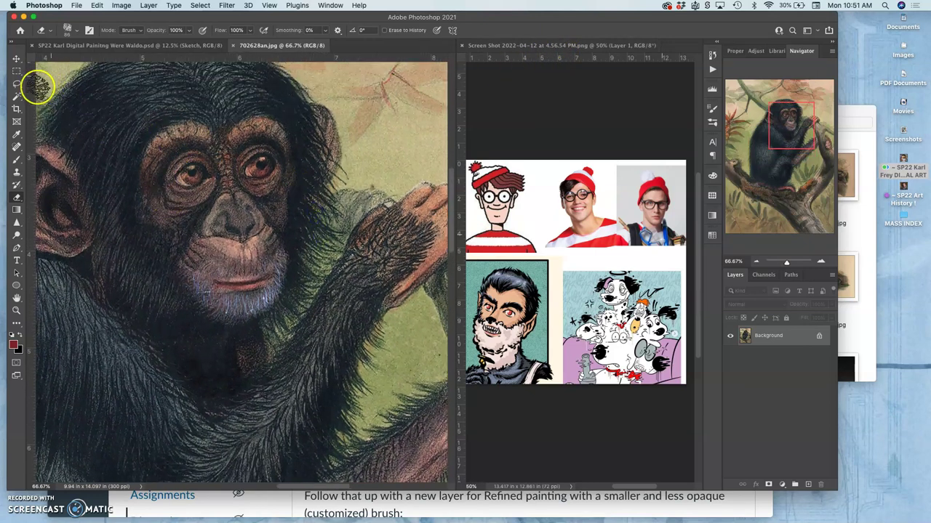
left_click(16, 84)
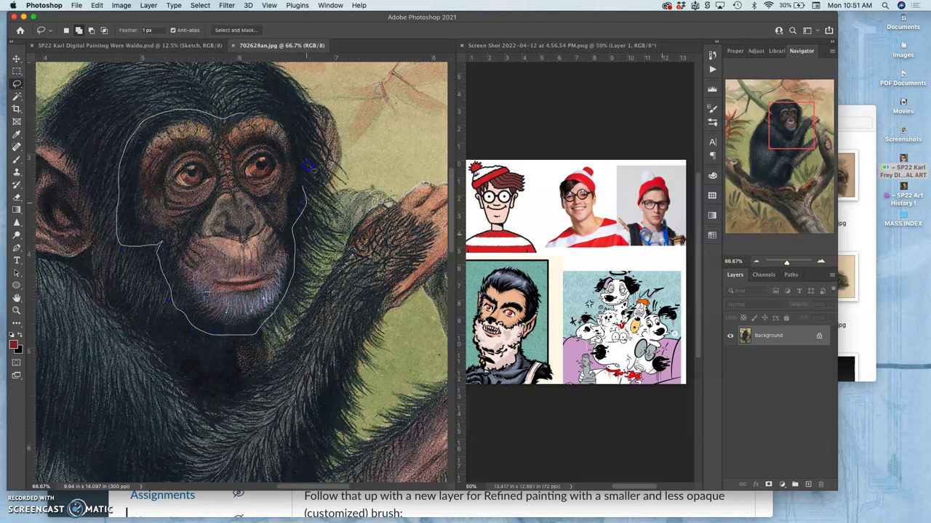
left_click_drag(285, 114, 287, 118)
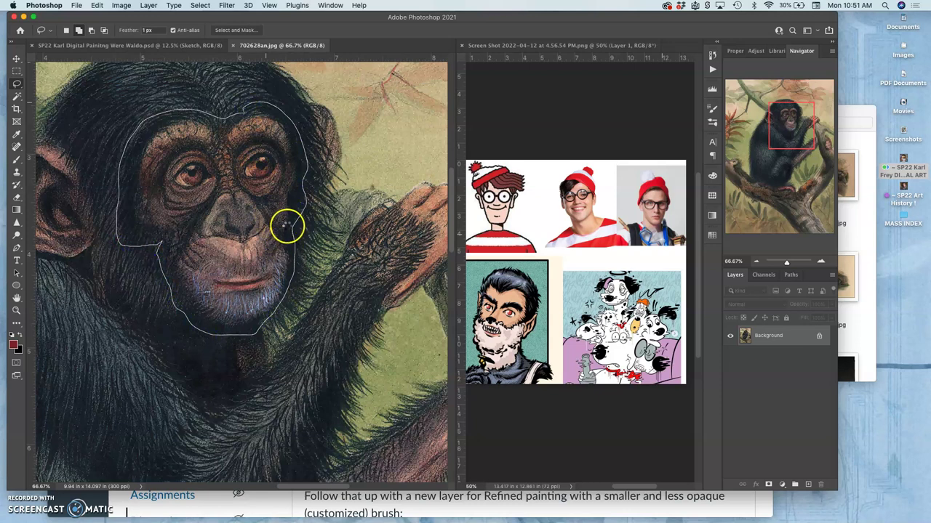
left_click_drag(314, 227, 302, 250)
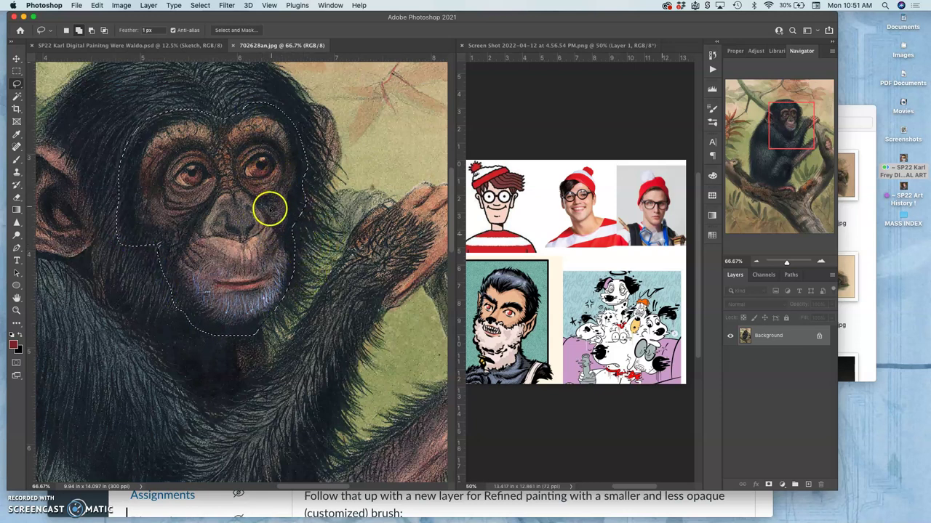
Close the chimpanzee illustration and paste the copied face into the Waldo portrait directly above Layer 5 copy.
left_click(233, 45)
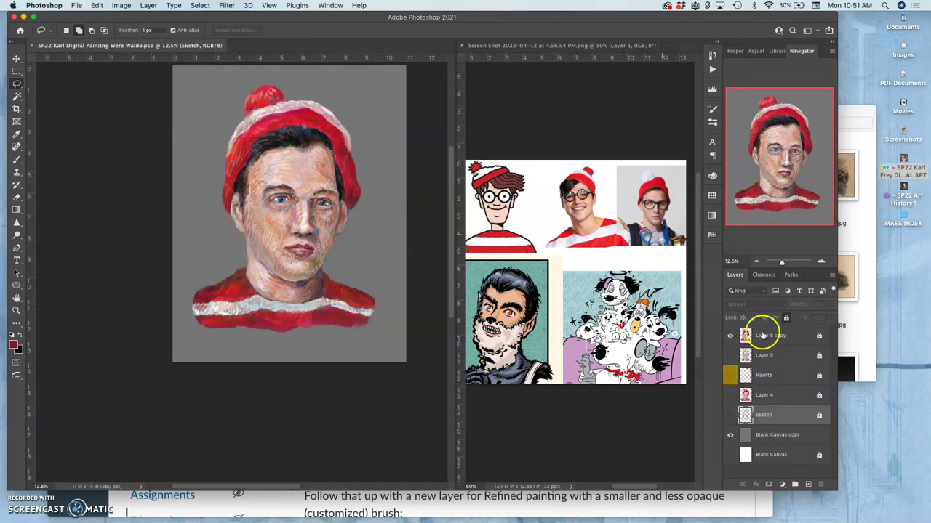
left_click(768, 335)
key("super+v")
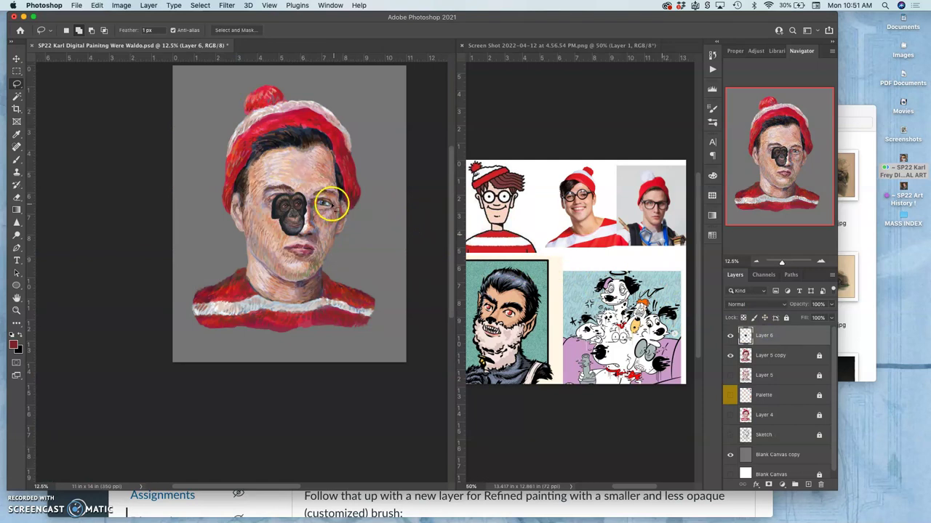
Free-transform the pasted chimpanzee face to about 256%, move it over the portrait's face and rotate it about 2.9°.
key("super+t")
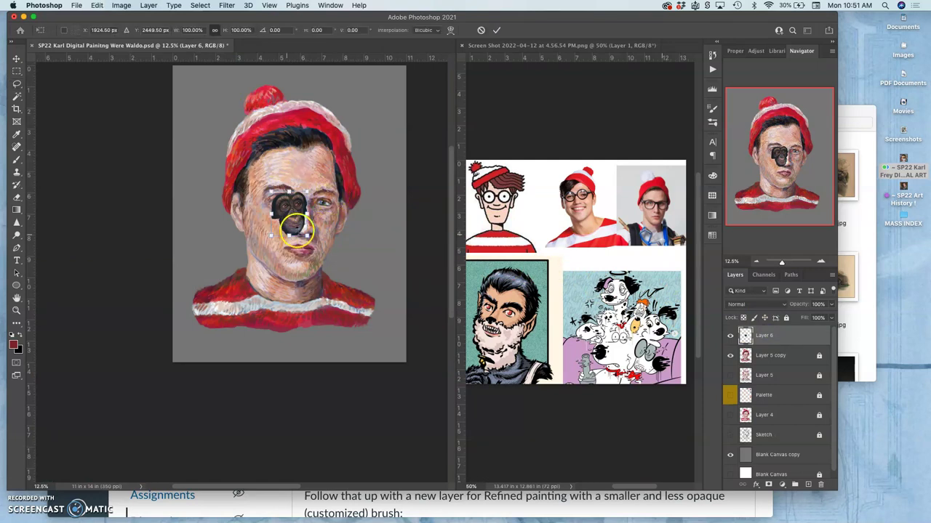
left_click_drag(306, 234, 363, 306)
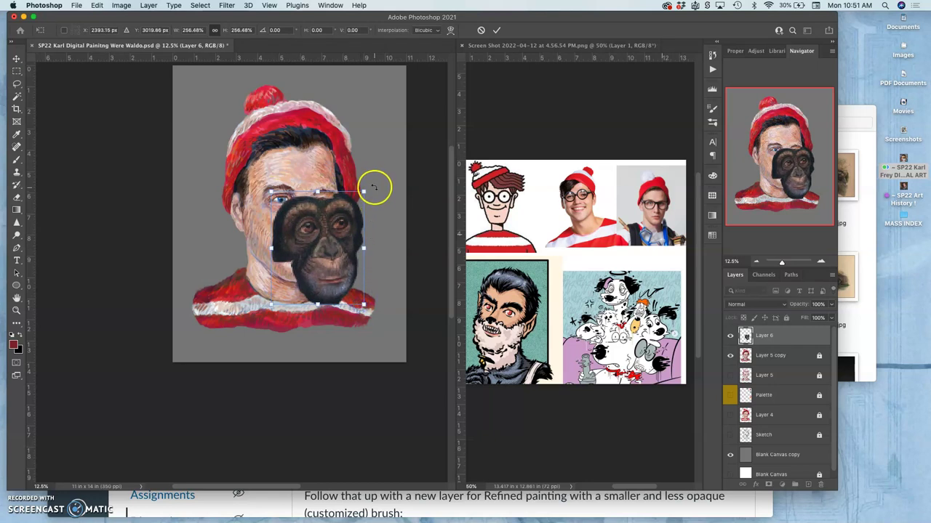
left_click_drag(376, 186, 323, 188)
Lower Layer 6's opacity to 63% and set the chimpanzee face's rotation to about 11.6° to follow the head's tilt.
key("super+equal")
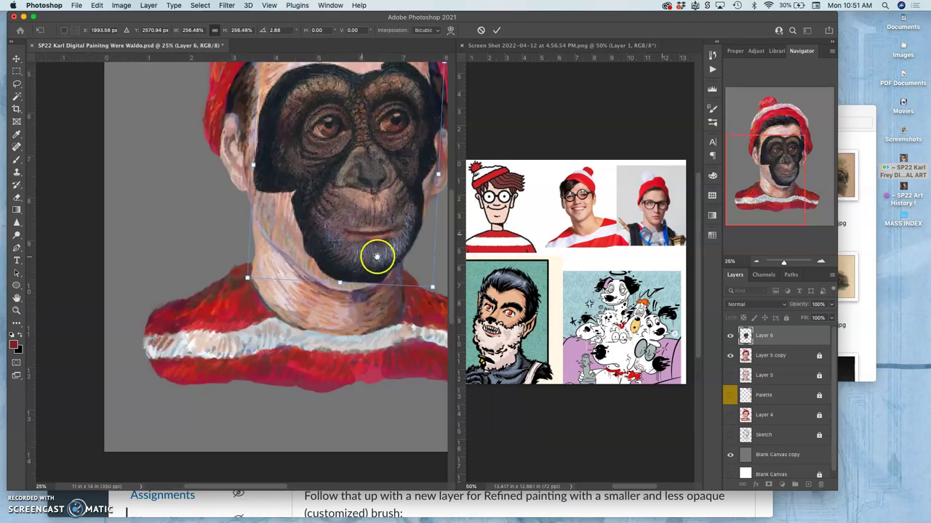
left_click_drag(378, 259, 298, 279)
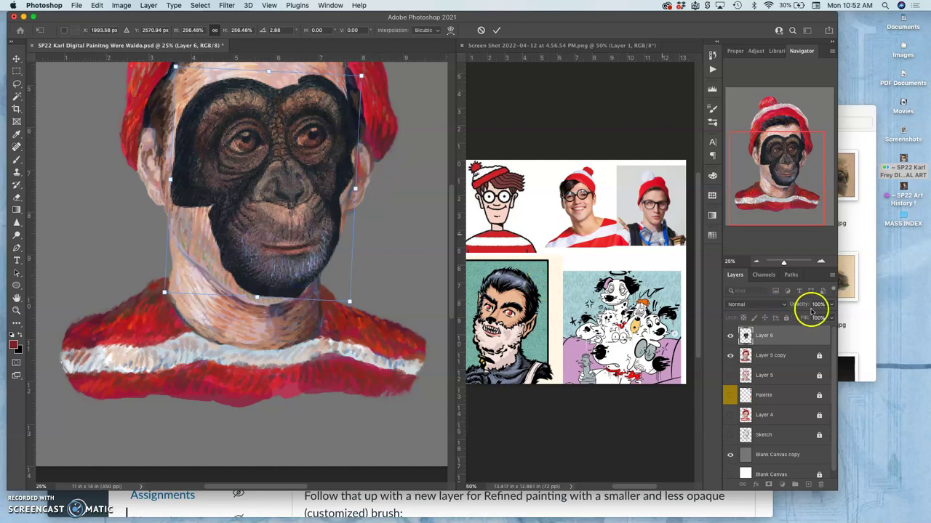
left_click(831, 306)
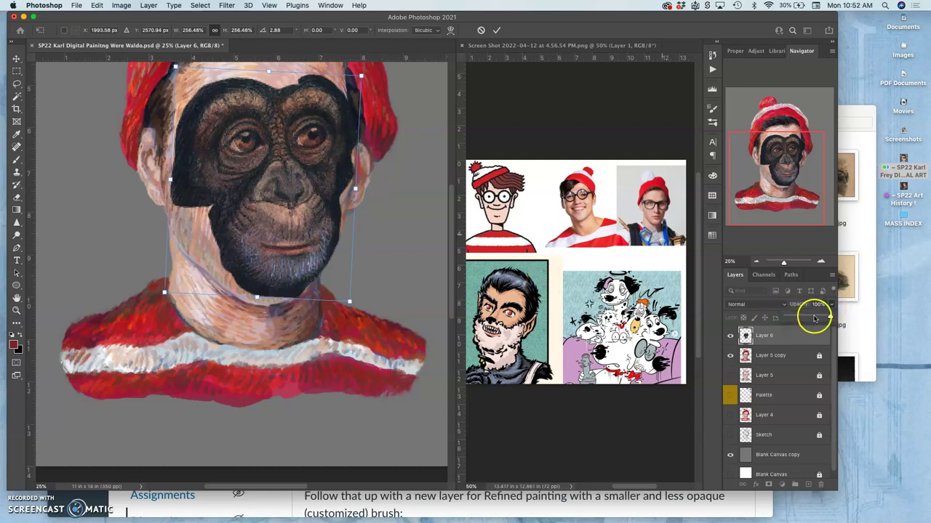
left_click(814, 318)
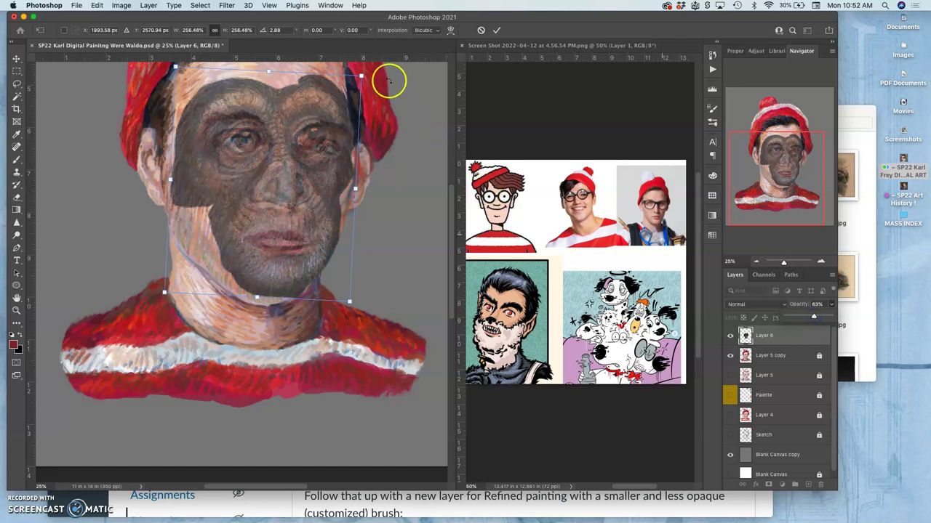
left_click_drag(388, 80, 397, 106)
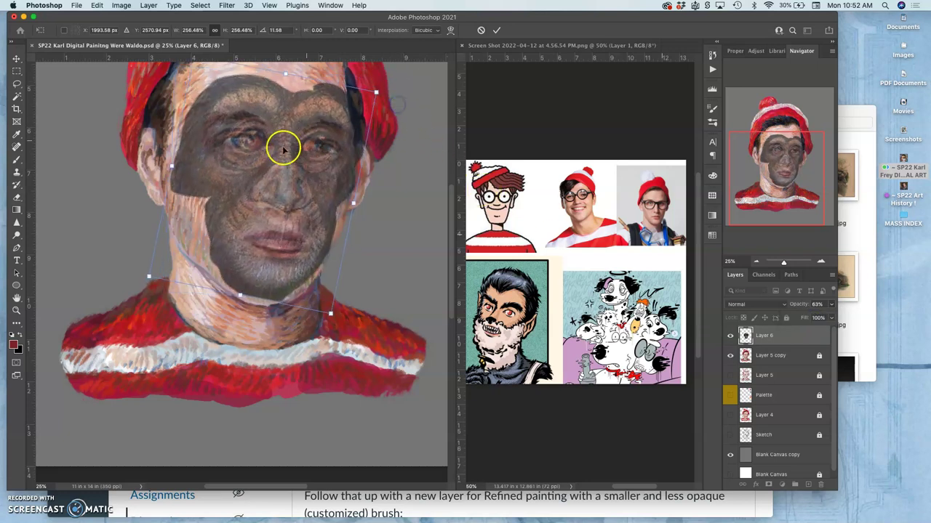
Warp the chimpanzee face so its eyes, nose and mouth line up with the portrait's features, and apply the transformation.
right_click(285, 147)
left_click(298, 213)
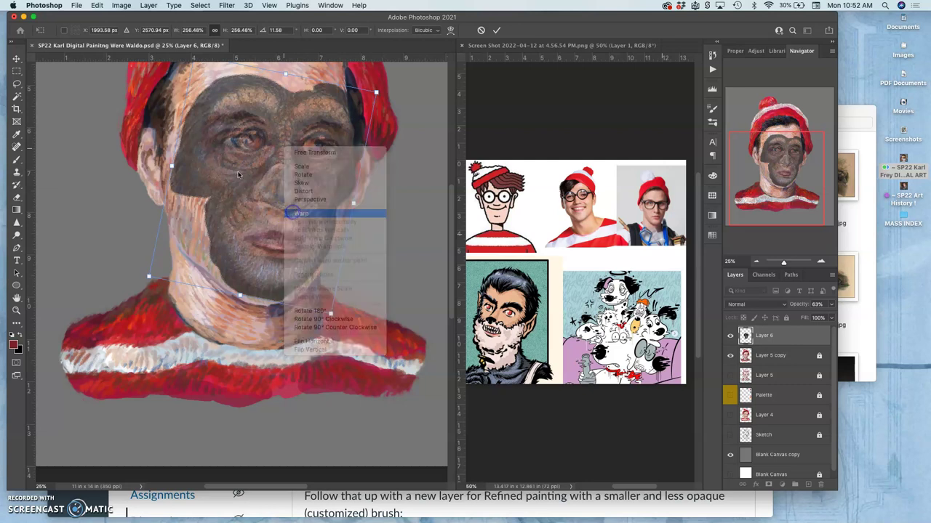
mouse_move(205, 155)
left_mouse_down()
mouse_move(183, 156)
mouse_move(191, 157)
left_mouse_up()
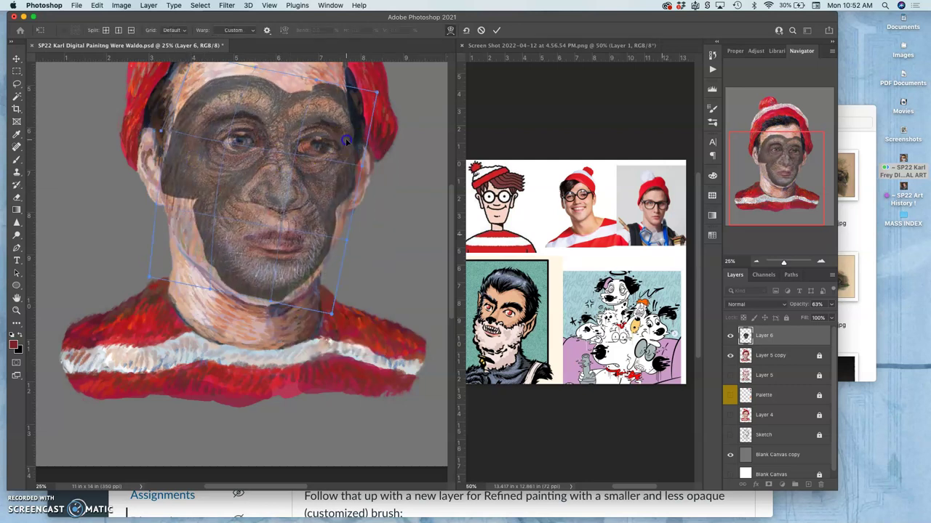
left_click_drag(345, 139, 355, 141)
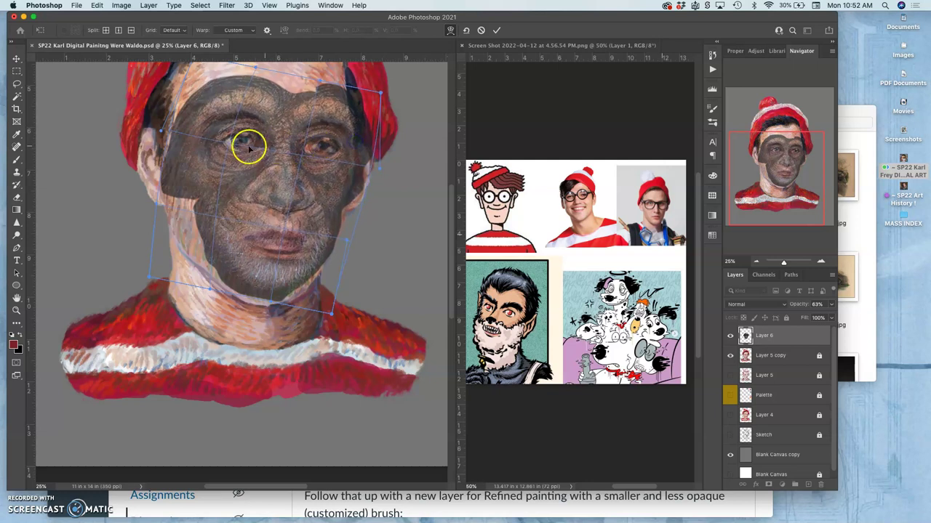
left_click_drag(190, 160, 188, 158)
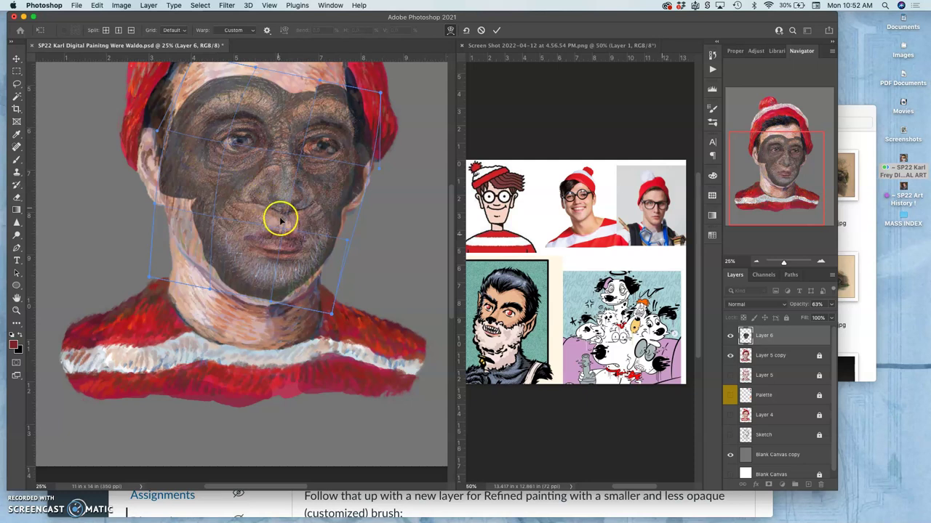
left_click_drag(276, 257, 276, 251)
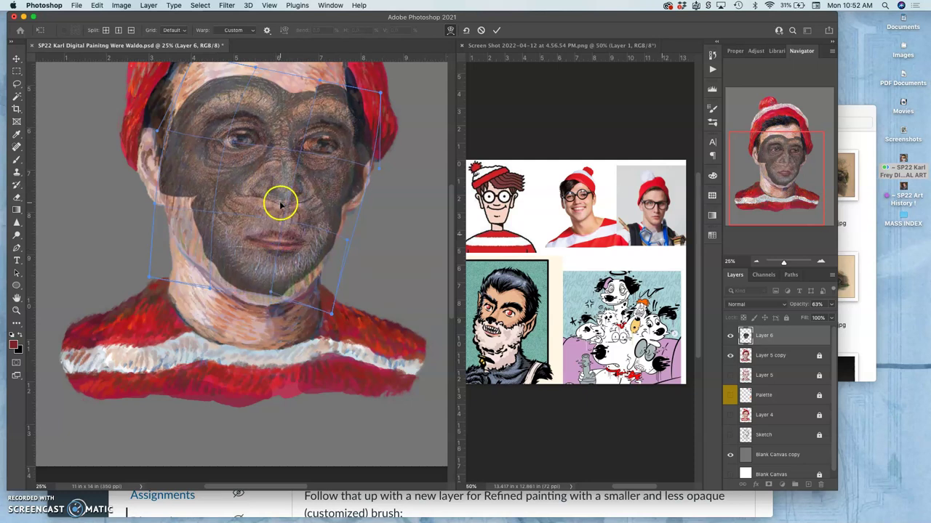
left_click_drag(281, 204, 285, 214)
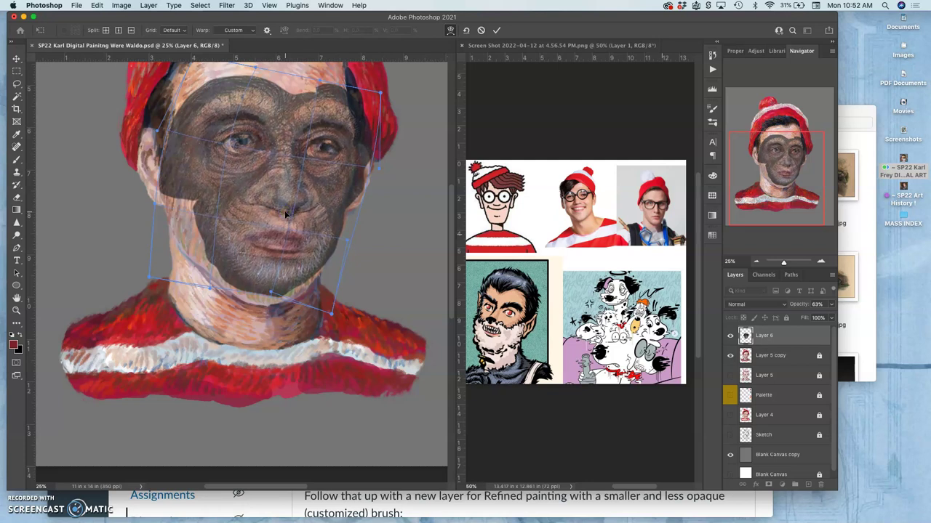
key("Return")
key("l")
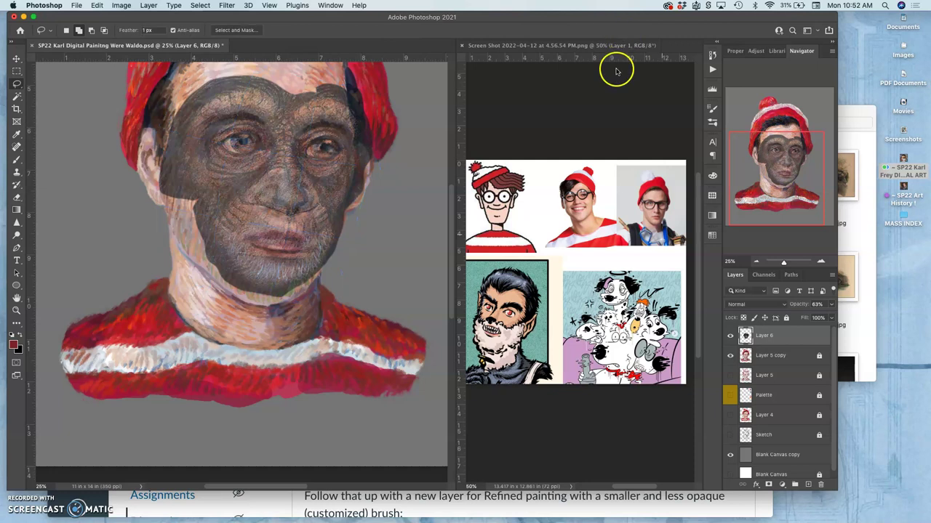
Restore Layer 6 to 100% opacity and set the Eraser's custom brush size to 153 px.
left_click(831, 303)
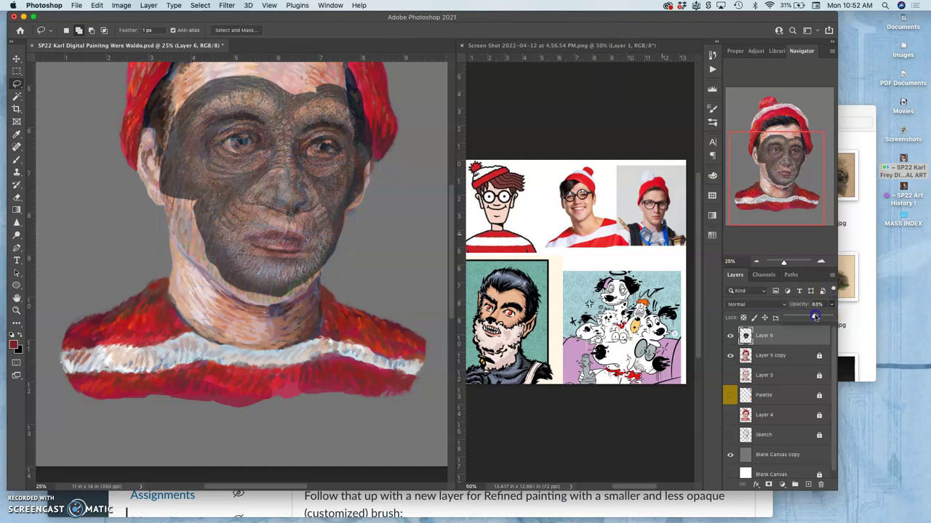
left_click_drag(814, 317, 852, 309)
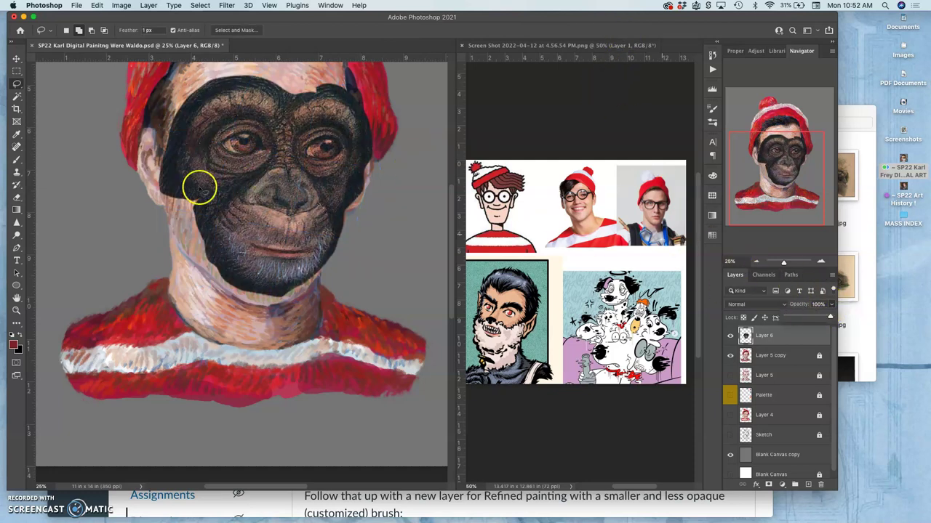
left_click(17, 199)
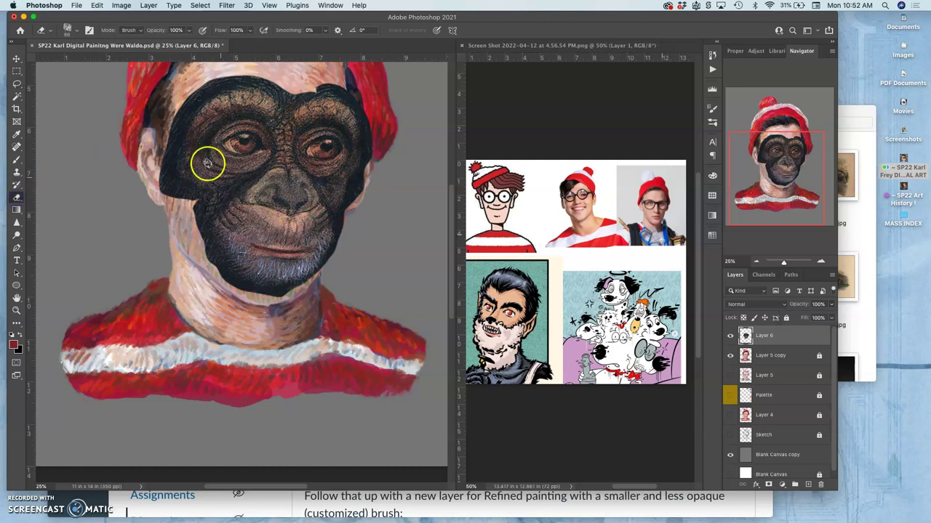
left_click(77, 30)
left_click(100, 60)
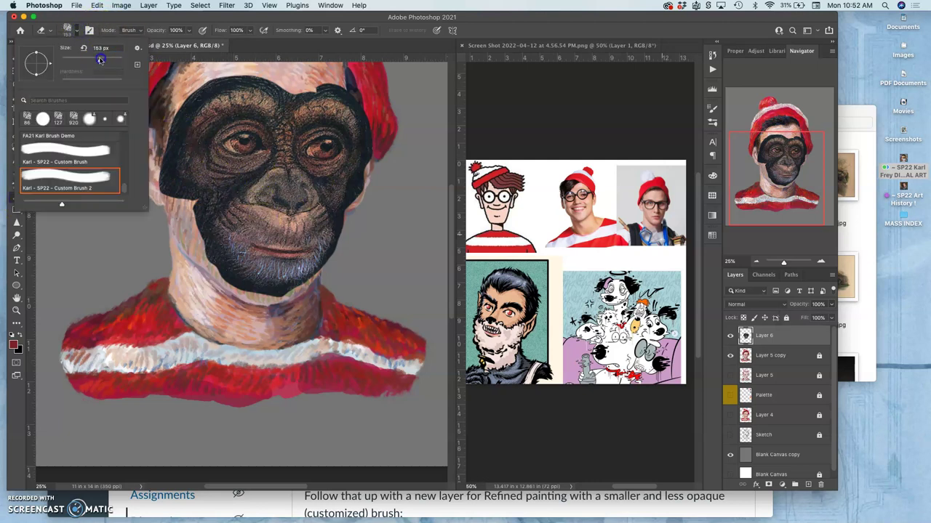
Erase the hard edge along the chimpanzee's cheek and jaw, and erase both eyes to reveal the portrait's blue eyes.
mouse_move(194, 92)
left_mouse_down()
mouse_move(169, 137)
mouse_move(177, 116)
mouse_move(164, 196)
mouse_move(164, 156)
mouse_move(171, 202)
mouse_move(186, 184)
mouse_move(200, 211)
left_mouse_up()
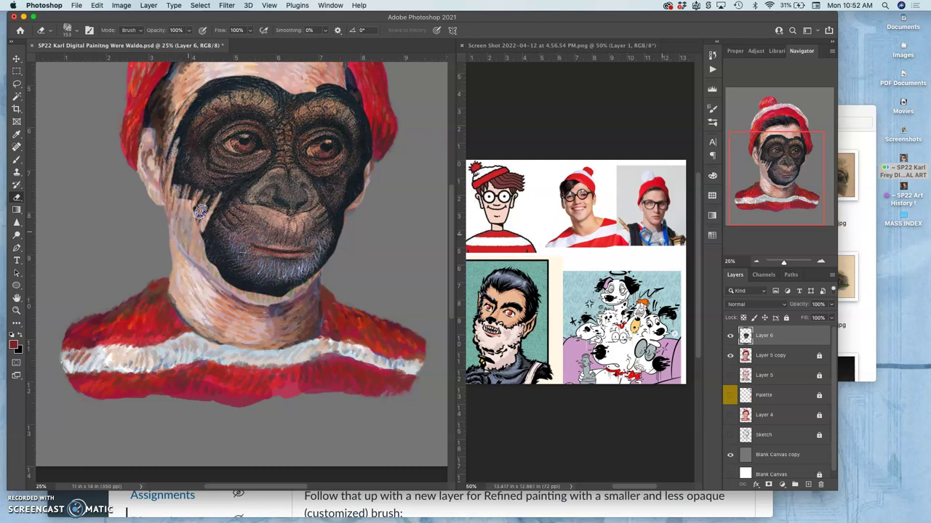
left_click_drag(208, 251, 204, 244)
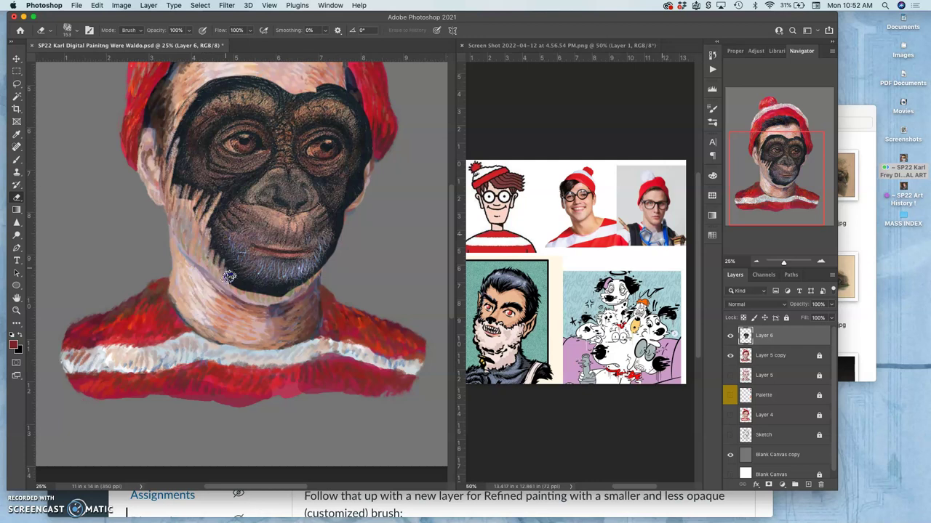
left_click_drag(244, 284, 222, 278)
left_click_drag(218, 224, 224, 207)
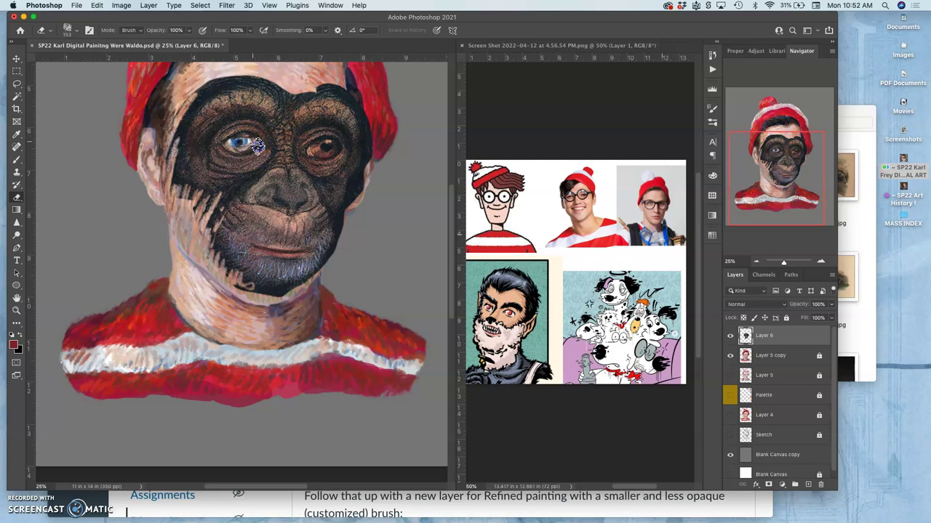
left_click_drag(320, 150, 324, 145)
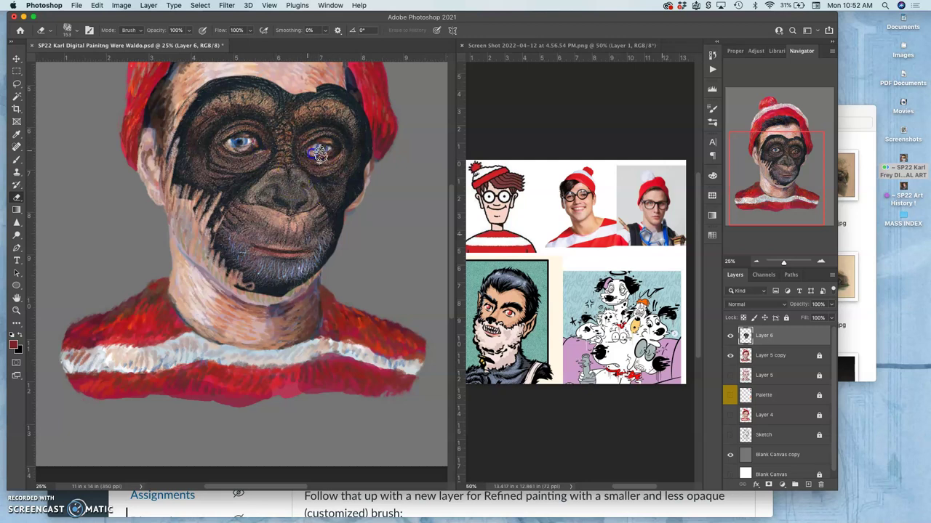
left_click_drag(322, 151, 334, 145)
Try erasing parts of the chimpanzee's nose and upper lip, and undo those eraser strokes.
left_click(282, 195)
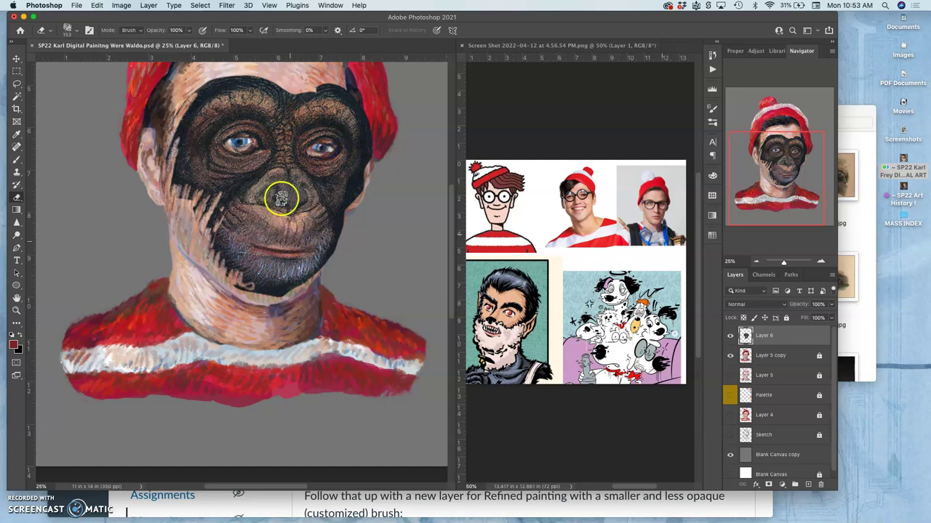
left_click_drag(284, 197, 282, 193)
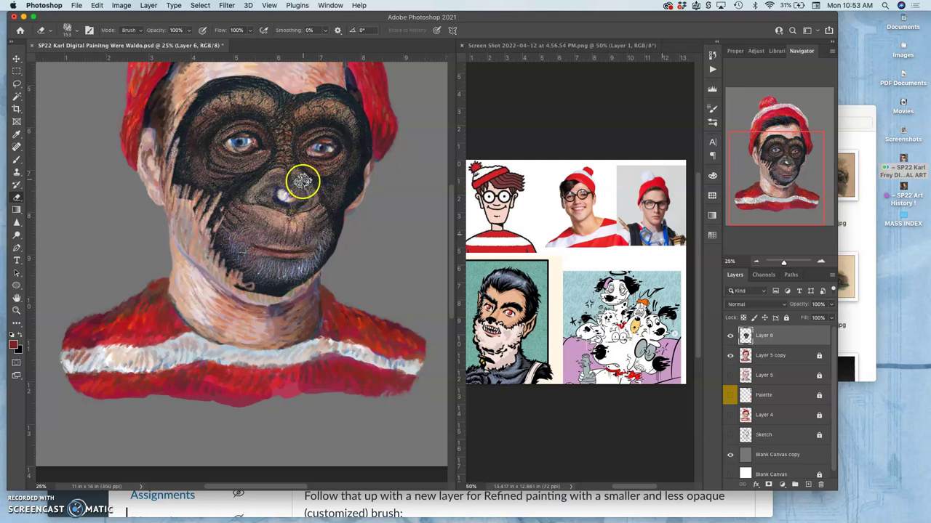
key("super+z")
key("super+z")
key("super+z")
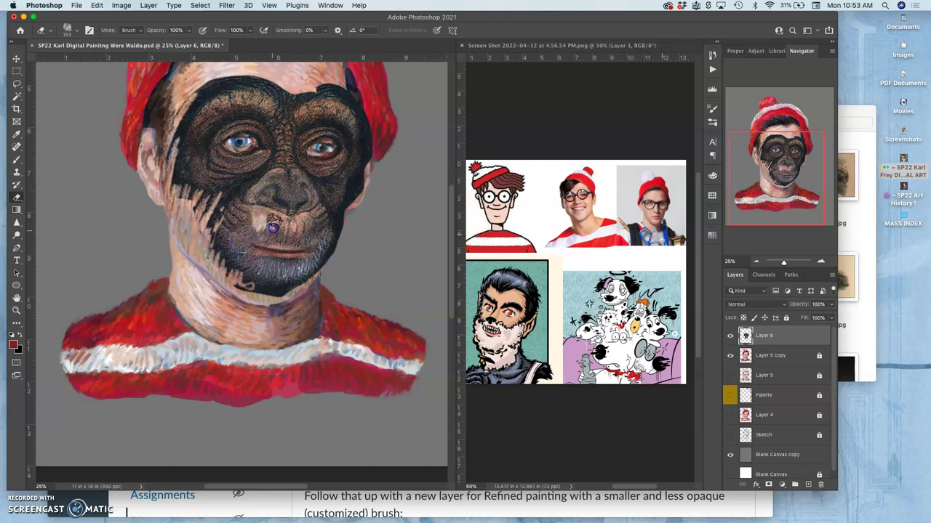
key("super+z")
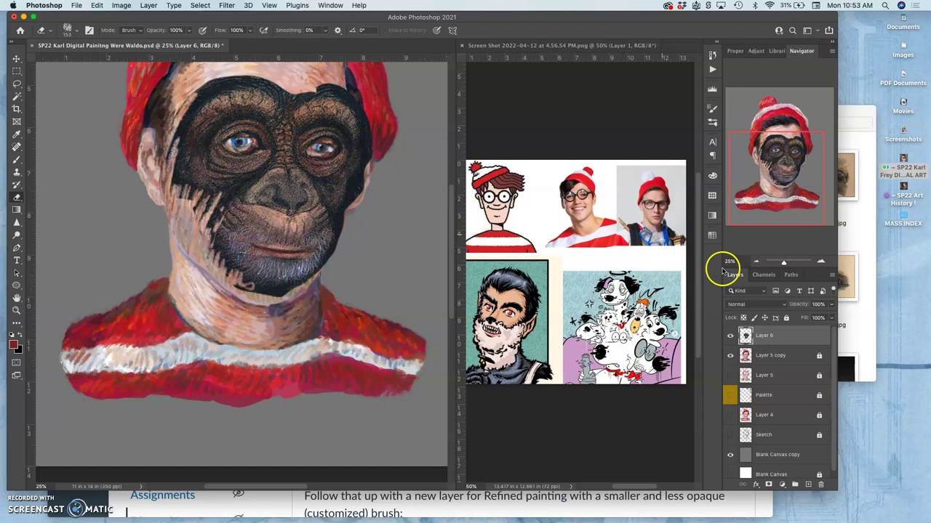
Reduce Layer 6 to 57% opacity and lock it beneath a new empty painting layer.
left_click(830, 306)
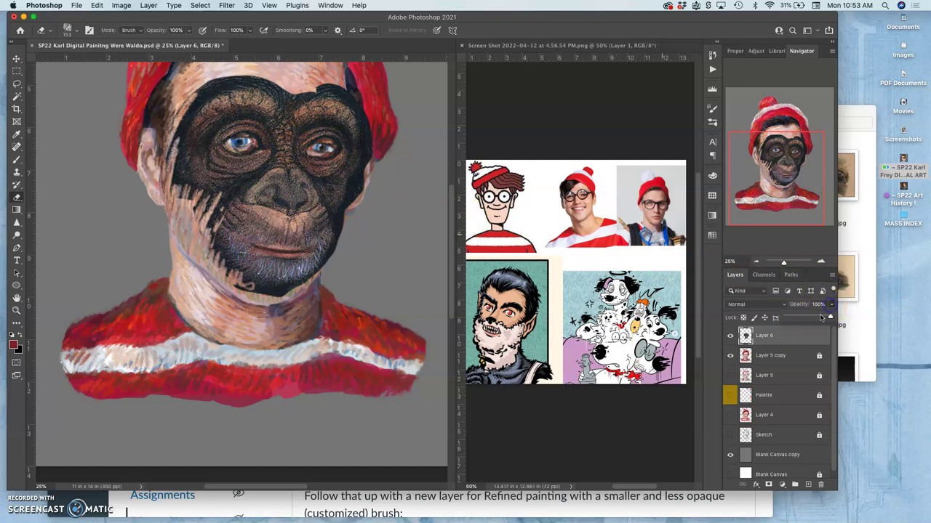
left_click_drag(815, 318, 811, 319)
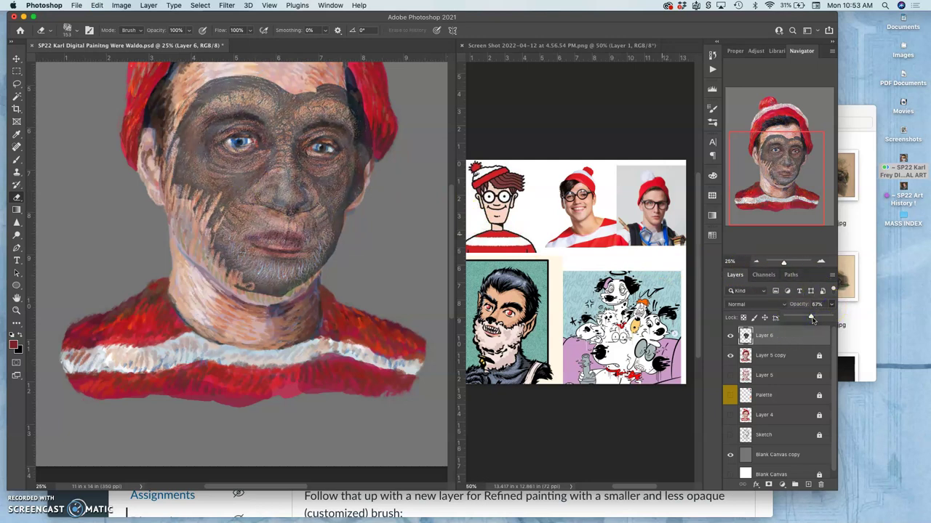
left_click(808, 484)
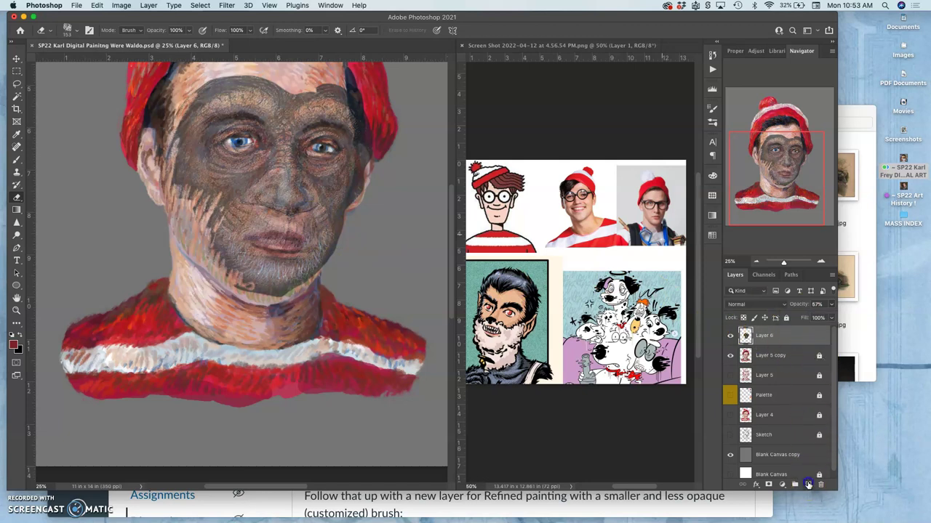
left_click(786, 319)
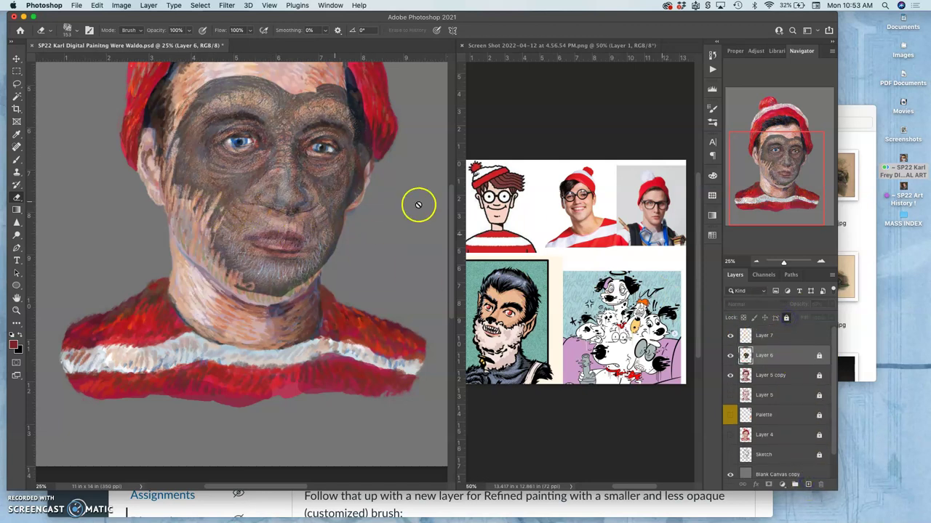
left_click(770, 335)
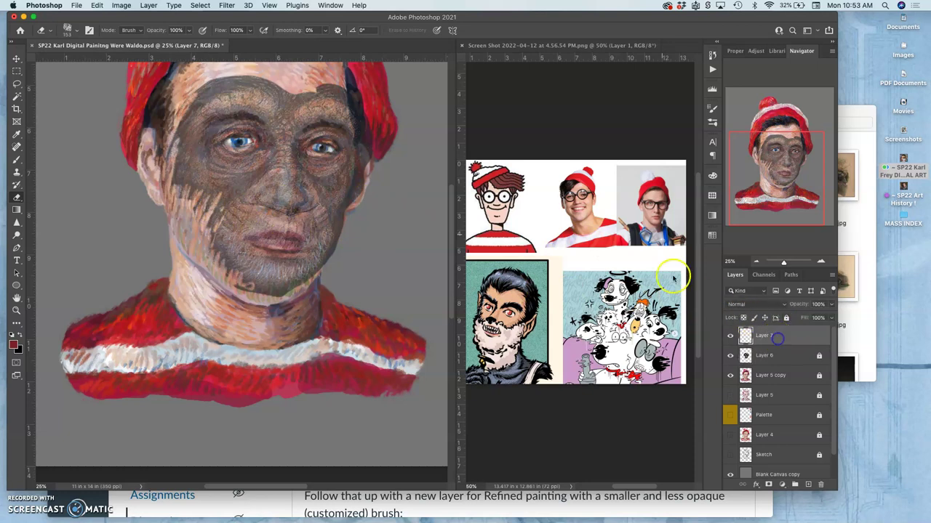
With the Brush tool, sample a light grey from the sweater's pale stripe and paint highlights above the left-hand eyebrow on Layer 7.
left_click(289, 76)
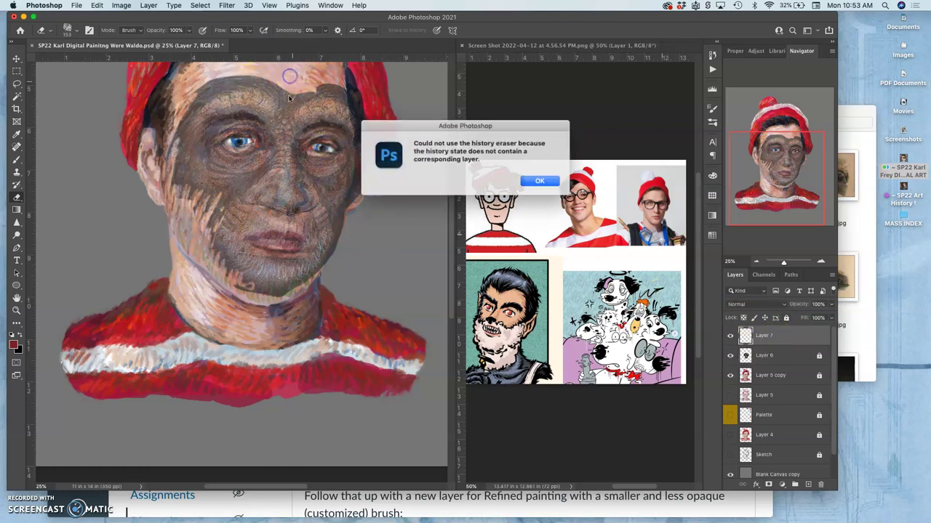
left_click(539, 180)
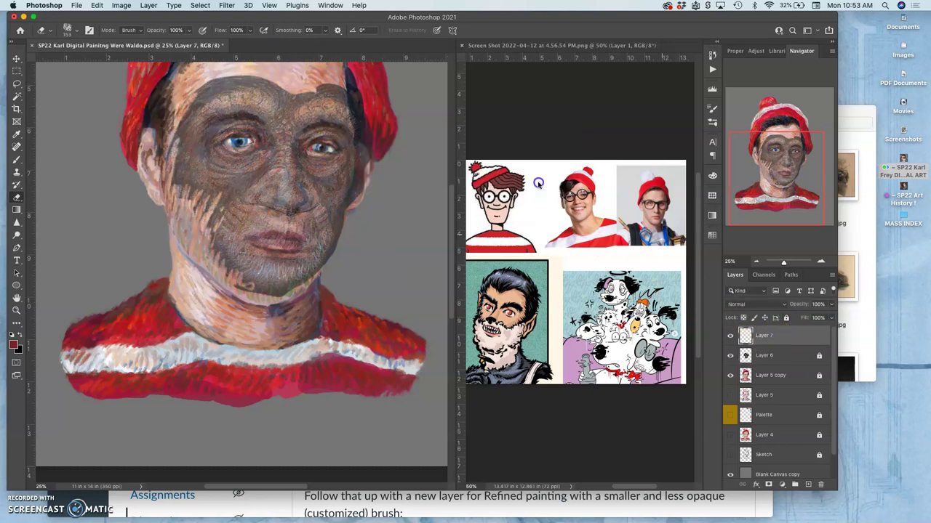
left_click(17, 161)
left_click(289, 80, "alt")
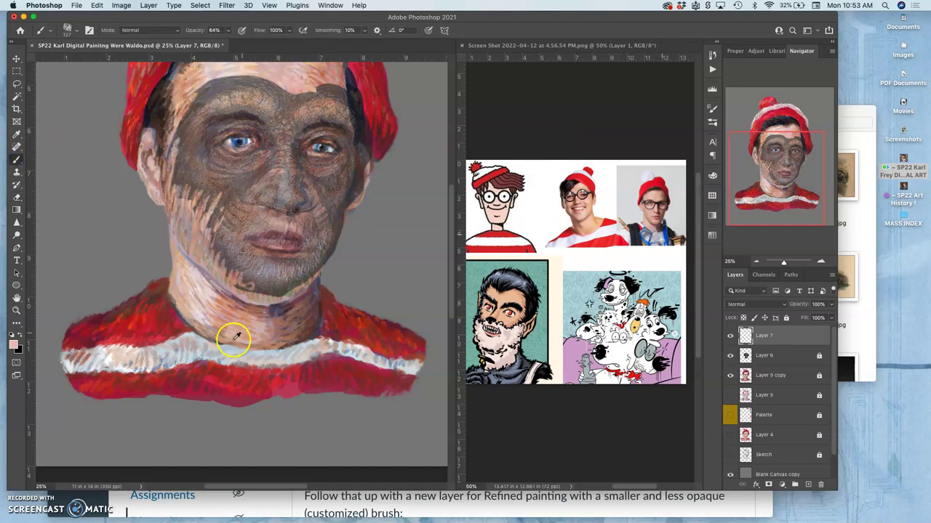
left_click(189, 334, "alt")
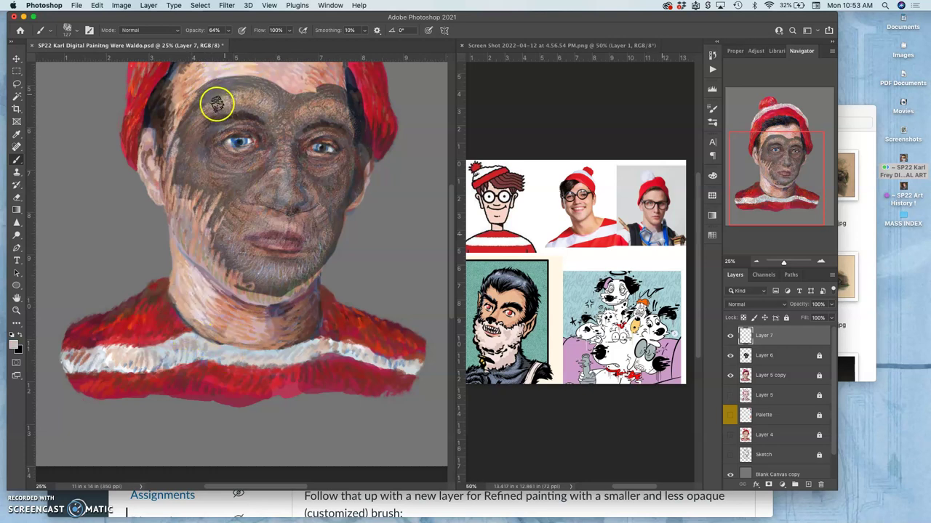
left_click_drag(217, 104, 246, 92)
left_click_drag(253, 95, 260, 98)
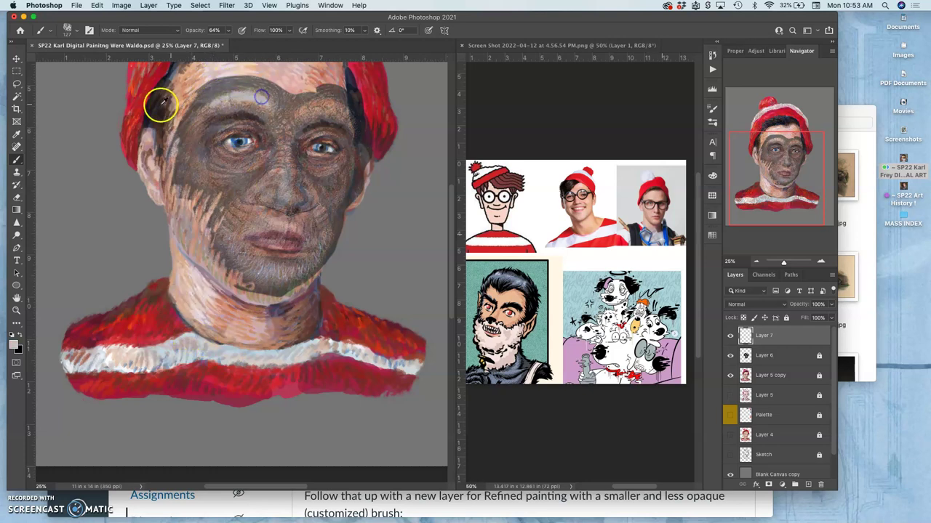
Sample the dark hair colour and paint wrinkles beneath the left-hand eye and strokes along its eyebrow.
left_click(146, 117, "alt")
left_click_drag(249, 179, 246, 178)
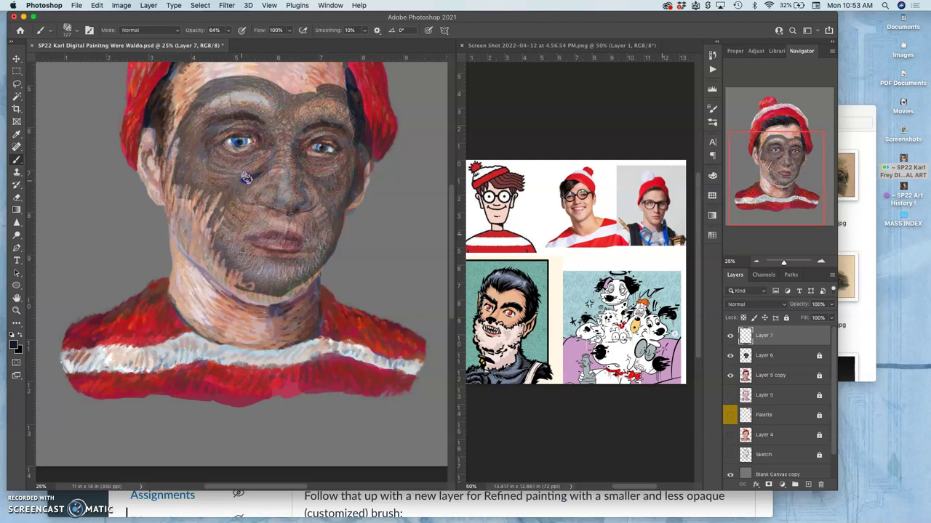
left_click_drag(274, 149, 250, 177)
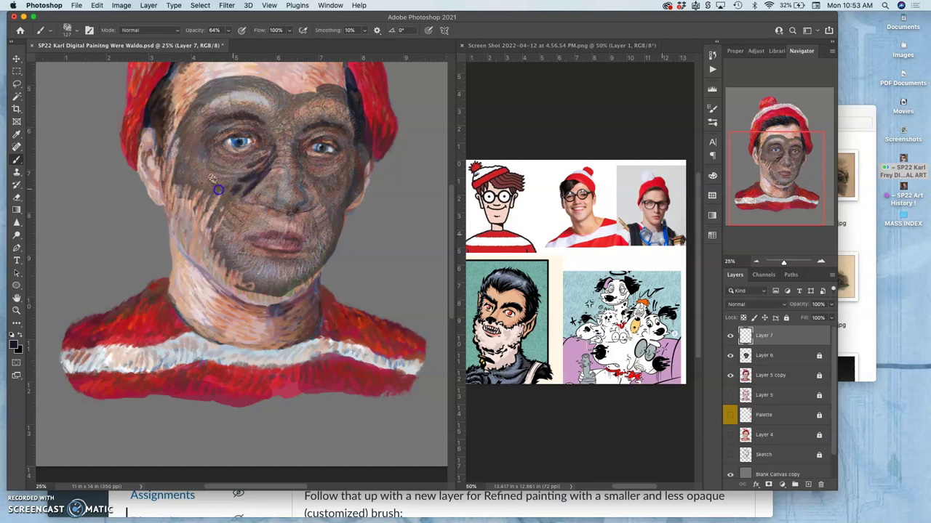
left_click(211, 118)
left_click(245, 111)
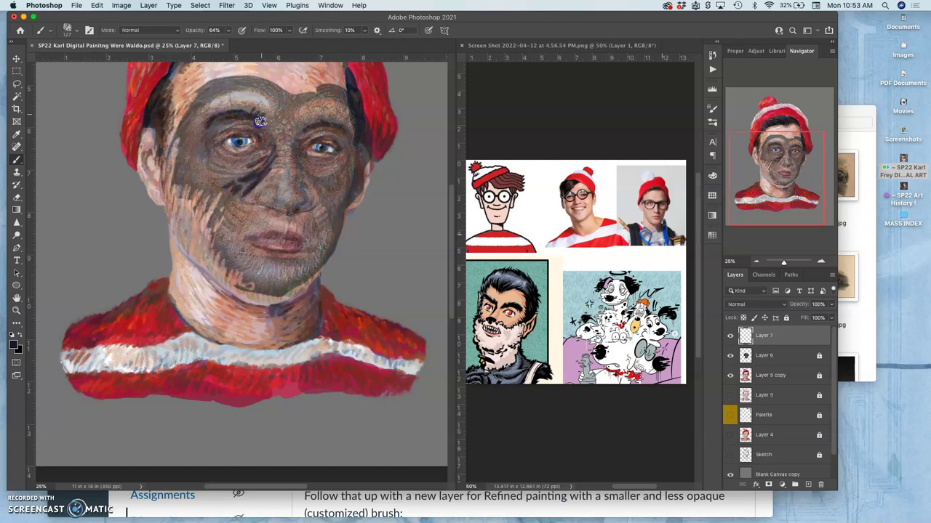
Outline the nostrils, lips, right-hand eye socket and both brow ridges with dark brush strokes.
left_click(288, 223)
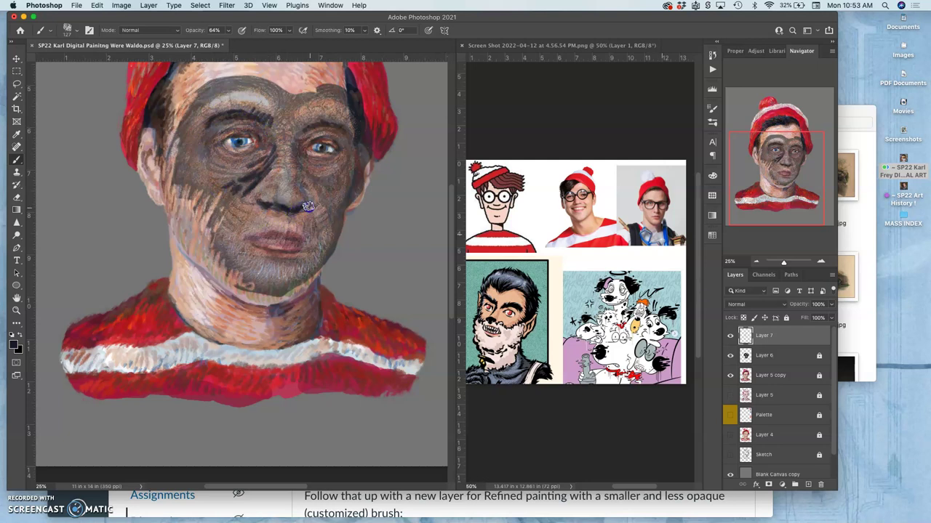
left_click(261, 239)
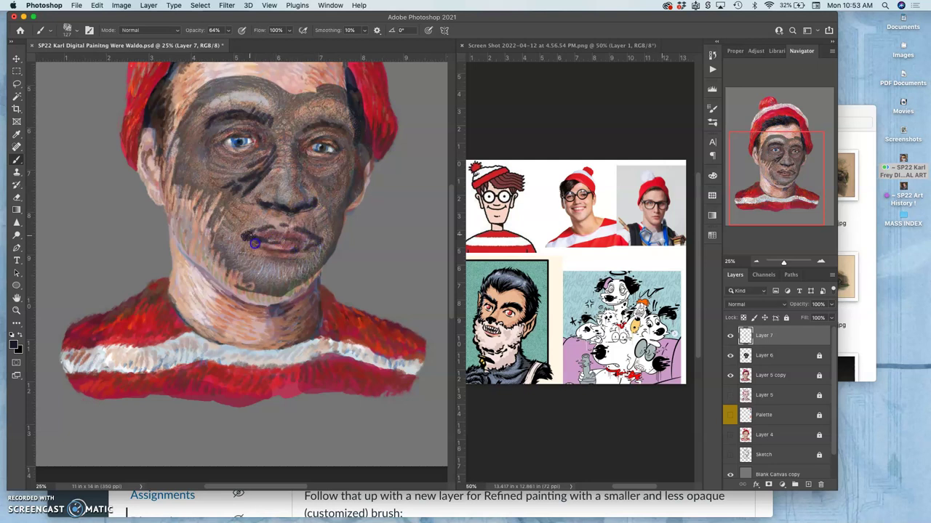
left_click(333, 209)
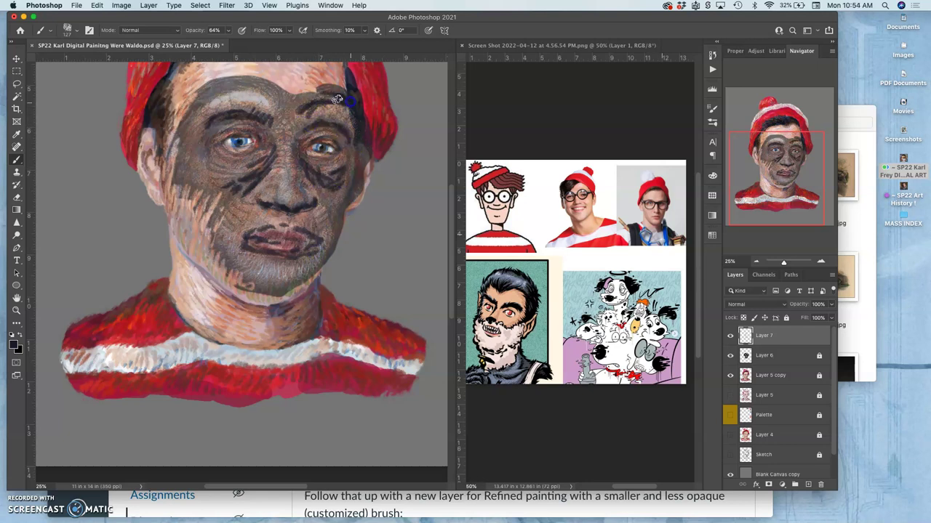
left_click_drag(227, 101, 188, 116)
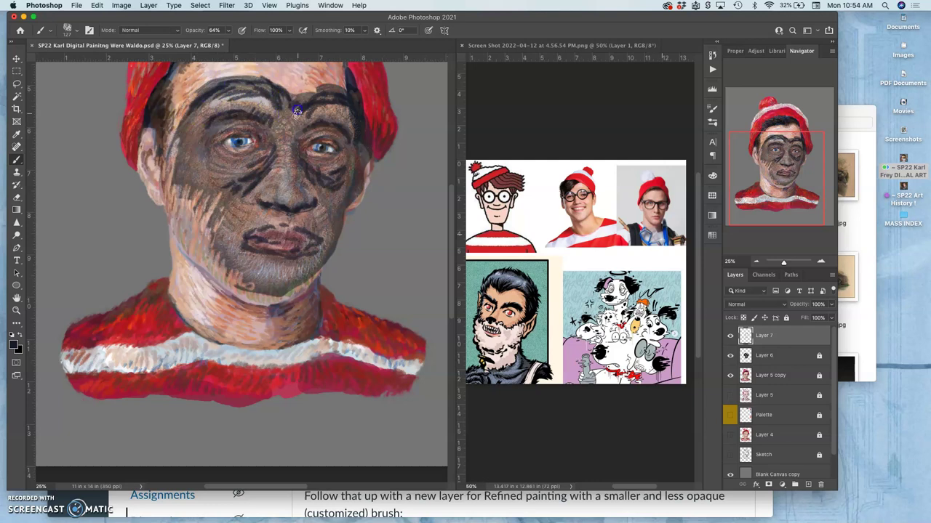
Paint dark wrinkle strokes between the eyes and down the bridge and side of the nose.
mouse_move(276, 137)
left_mouse_down()
mouse_move(291, 150)
mouse_move(278, 172)
left_mouse_up()
left_click(267, 194, "alt")
left_click(271, 182, "alt")
left_click(221, 132, "alt")
left_click(262, 177, "alt")
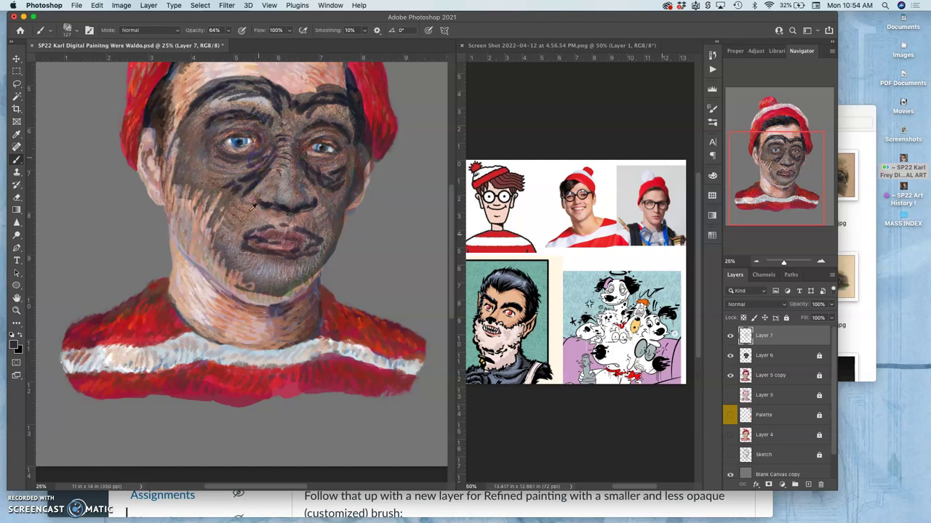
Sample a dark red from the sweater and paint reddish strokes around both eyes.
left_click(173, 316, "alt")
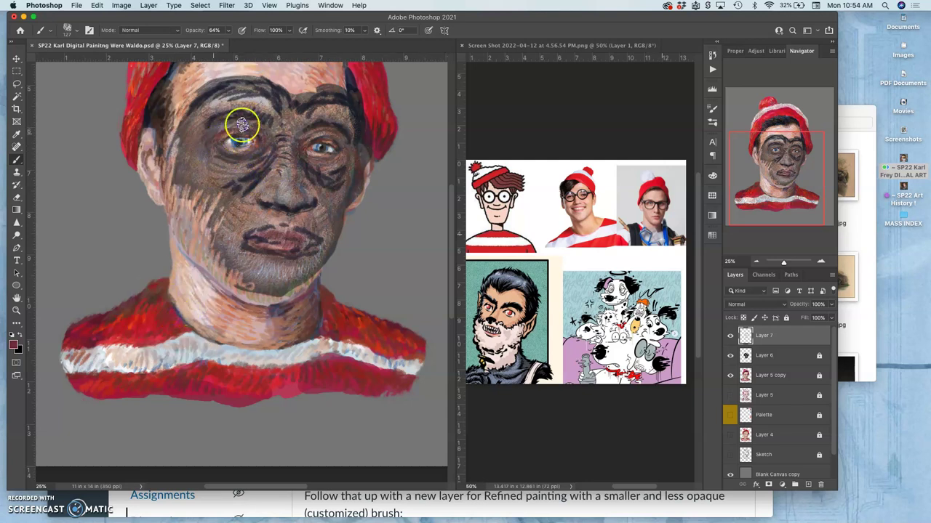
mouse_move(242, 125)
left_mouse_down()
mouse_move(258, 143)
mouse_move(235, 134)
mouse_move(208, 154)
left_mouse_up()
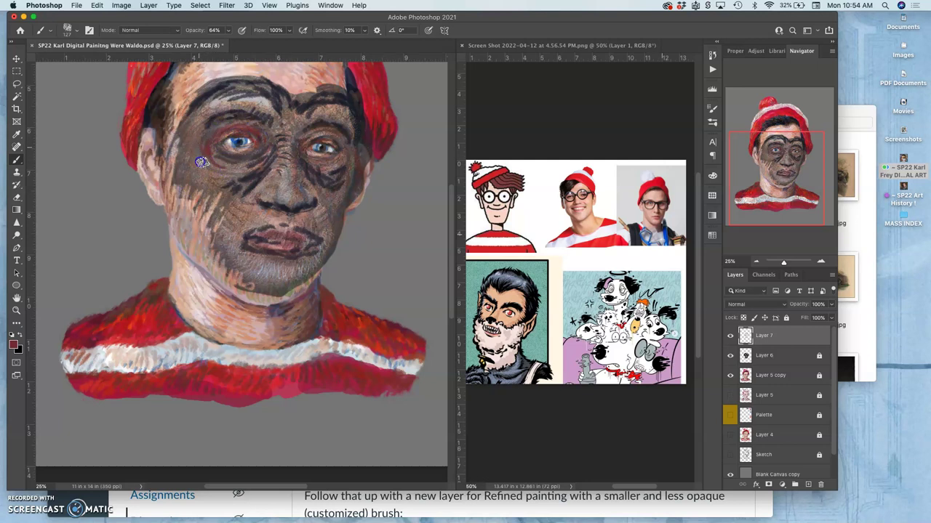
mouse_move(342, 145)
left_mouse_down()
mouse_move(328, 171)
mouse_move(316, 166)
mouse_move(336, 138)
mouse_move(320, 131)
mouse_move(343, 127)
mouse_move(339, 177)
left_mouse_up()
Sample a brown from the face and add fur-like strokes to the right-hand cheek beside the nose.
left_click(321, 216, "alt")
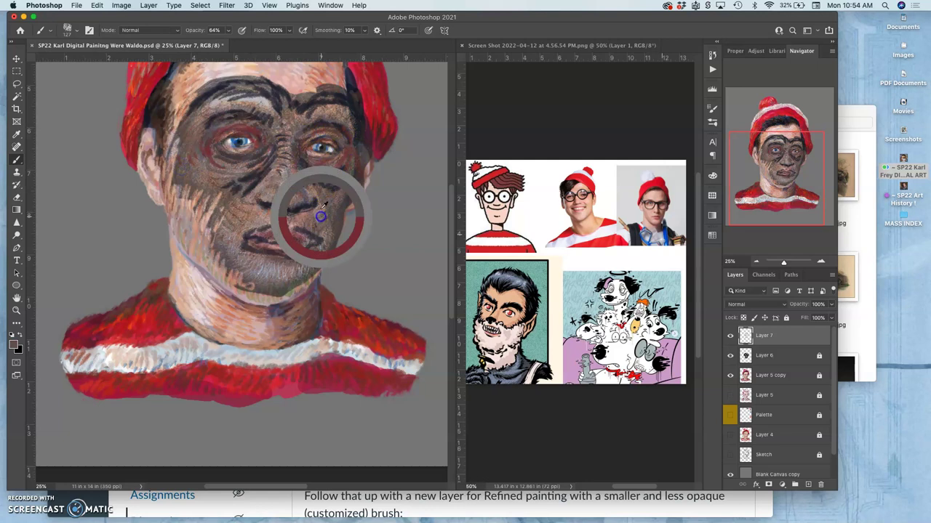
left_click(333, 185)
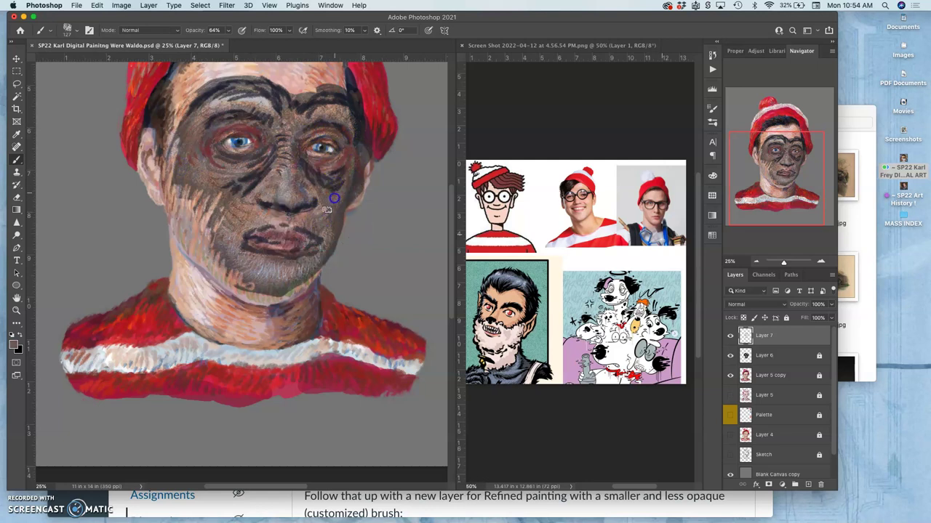
left_click(358, 121, "alt")
left_click_drag(325, 192, 327, 207)
left_click(284, 235)
Sample dark tones from the portrait and paint short fur strokes across the left-hand cheek and beside the mouth.
left_click(312, 312)
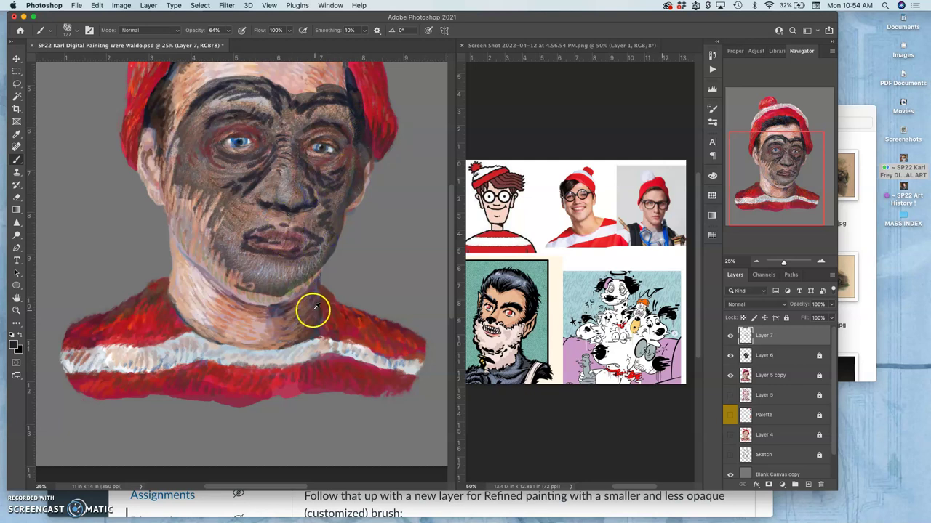
left_click(275, 207)
left_click(254, 184)
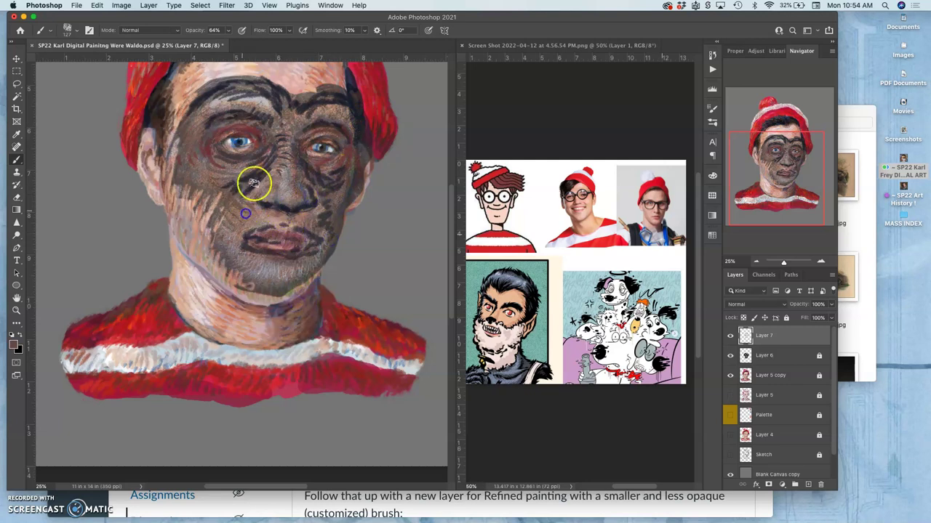
left_click(240, 188)
left_click(245, 204)
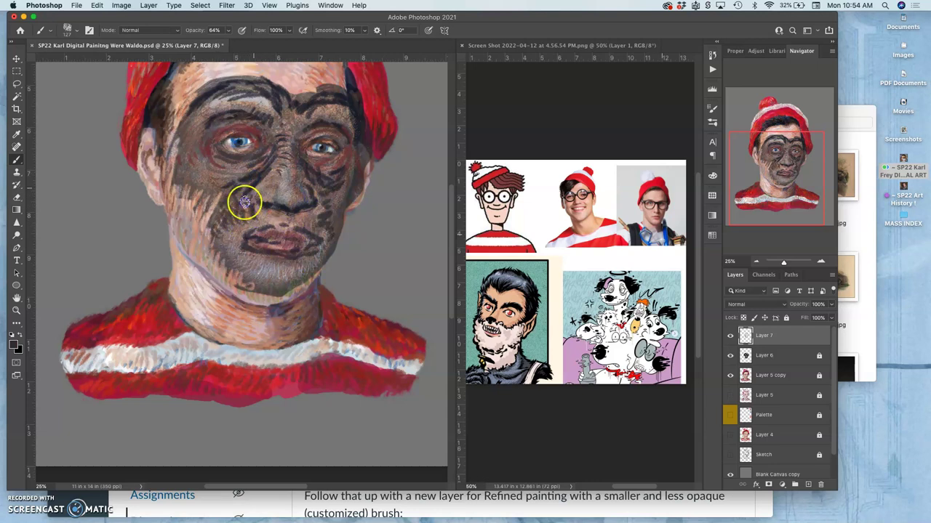
left_click(225, 202)
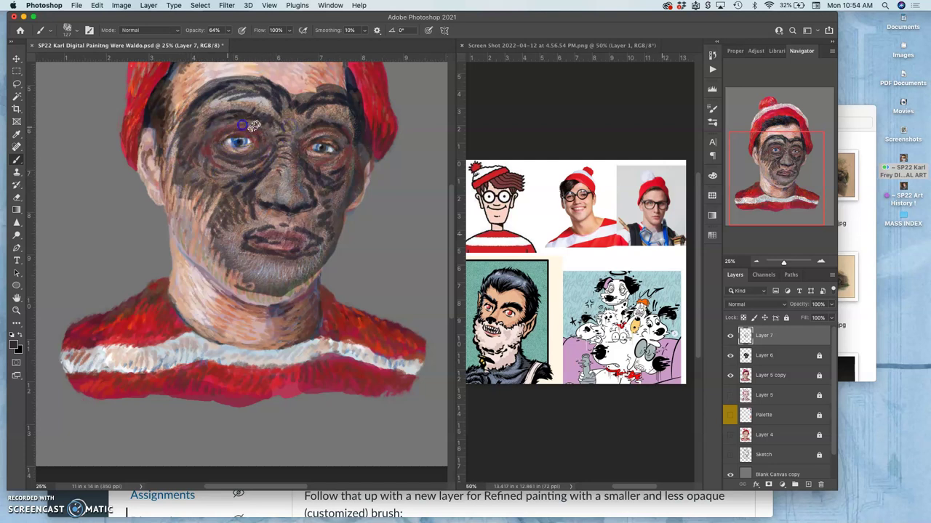
Briefly hide Layer 6 to check the brush strokes, and unlock it to set its blend mode to Vivid Light.
left_click(730, 356)
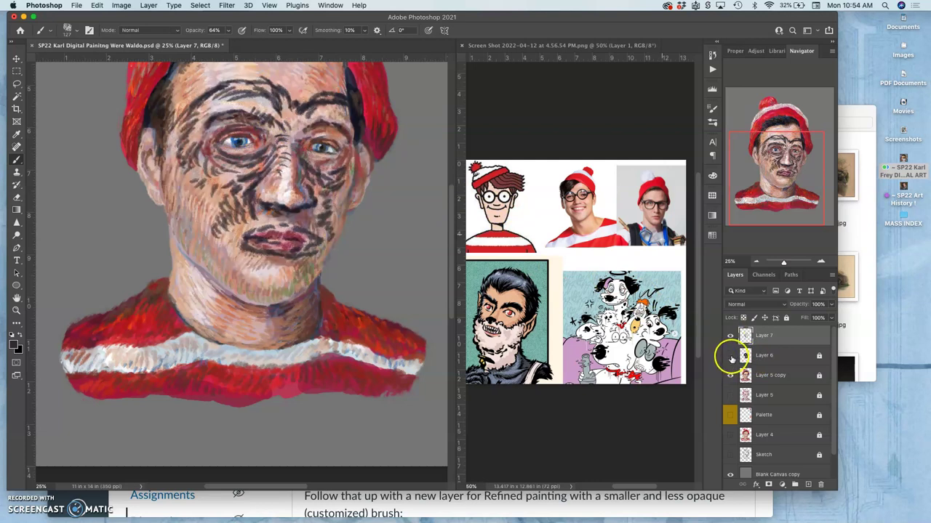
left_click(730, 356)
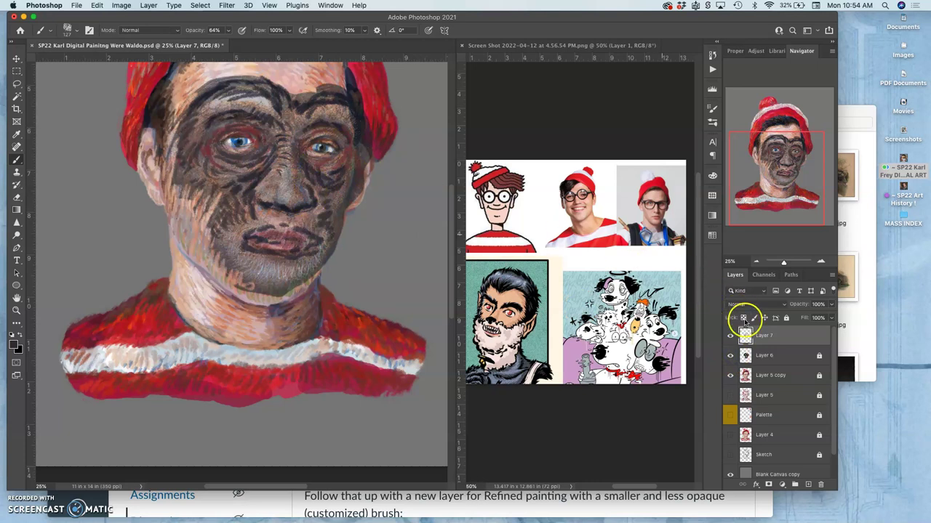
left_click(779, 356)
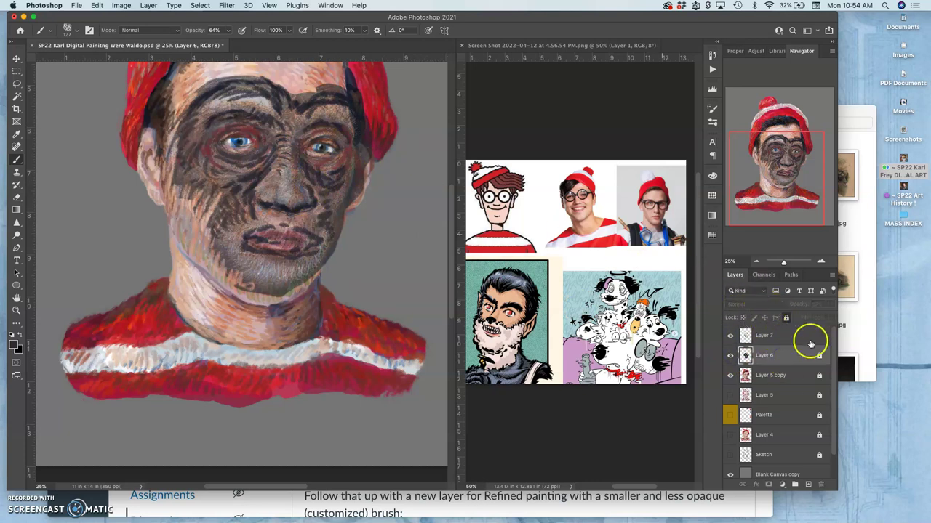
left_click(786, 318)
left_click(753, 306)
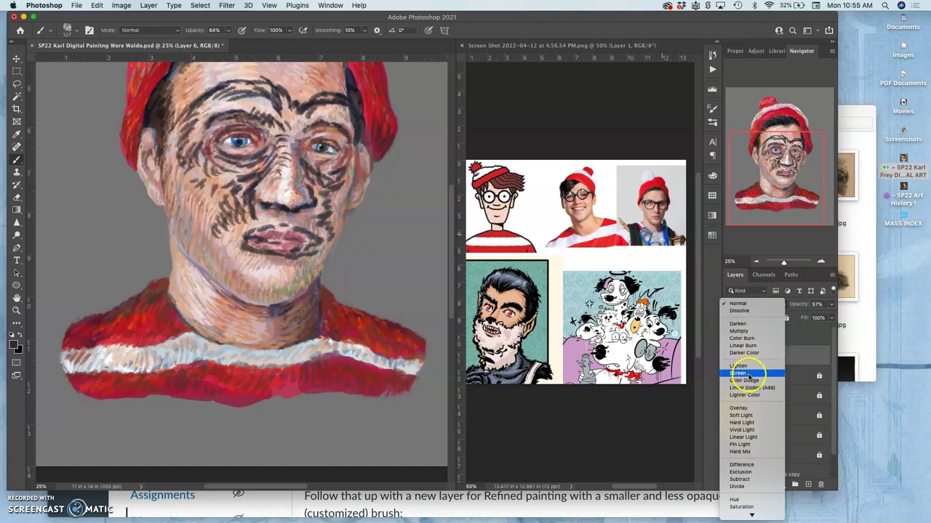
left_click(741, 432)
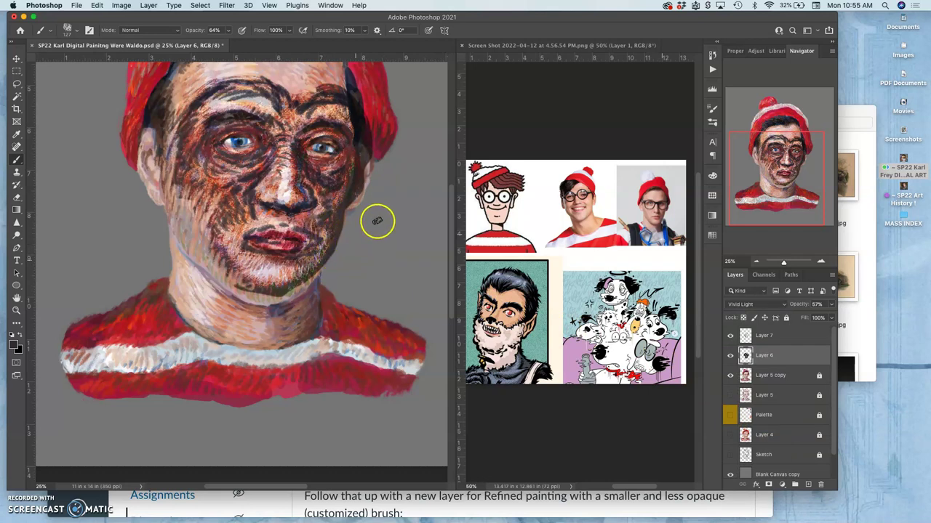
Compare the portrait with Layer 7 hidden and shown.
left_click(730, 336)
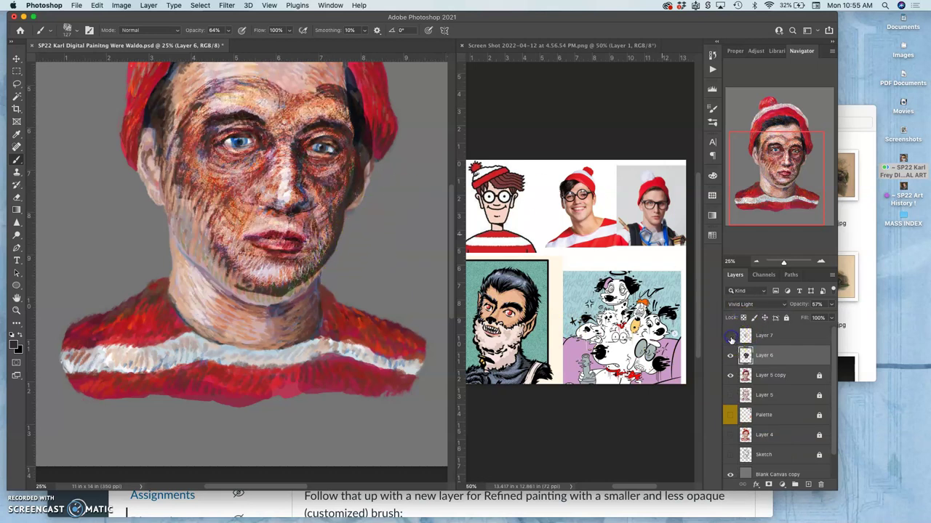
left_click(730, 336)
left_click(730, 336)
left_click(730, 335)
Try adding accents near the left-hand eye on Layer 6 with sampled red and blue, and undo the last stroke.
left_click(249, 186, "alt")
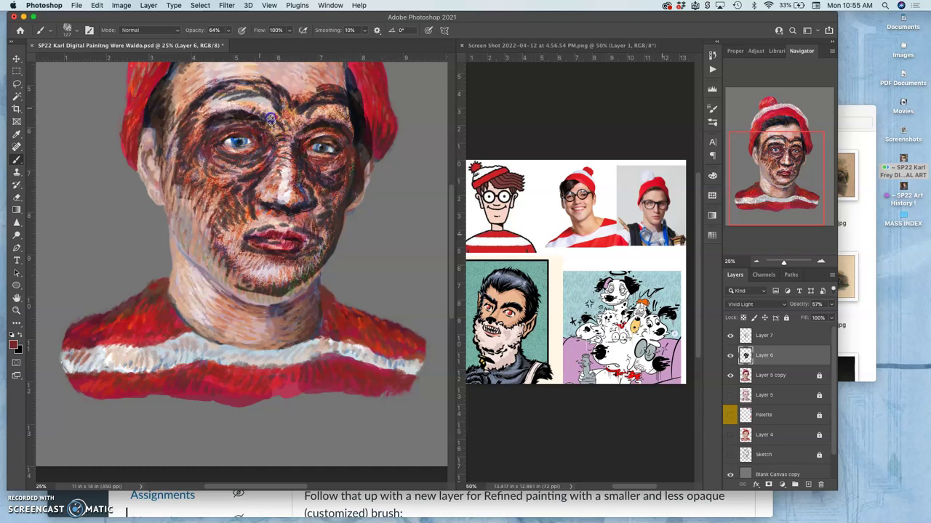
left_click(230, 142, "alt")
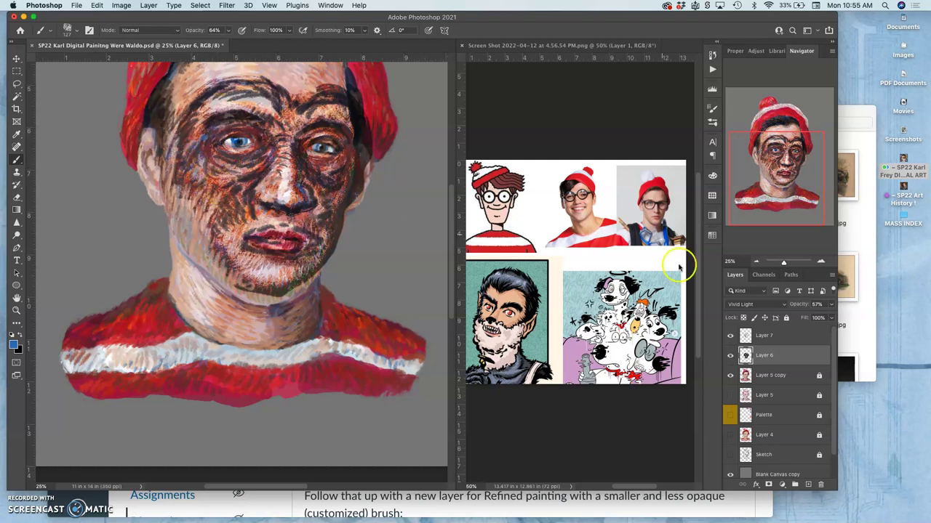
key("super+z")
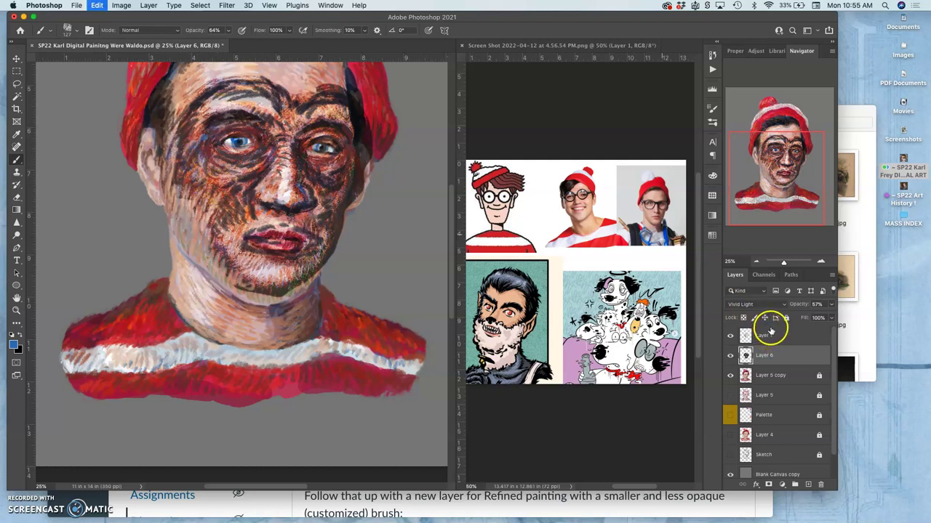
Lock Layer 6 and make Layer 7 the active painting layer.
left_click(775, 337)
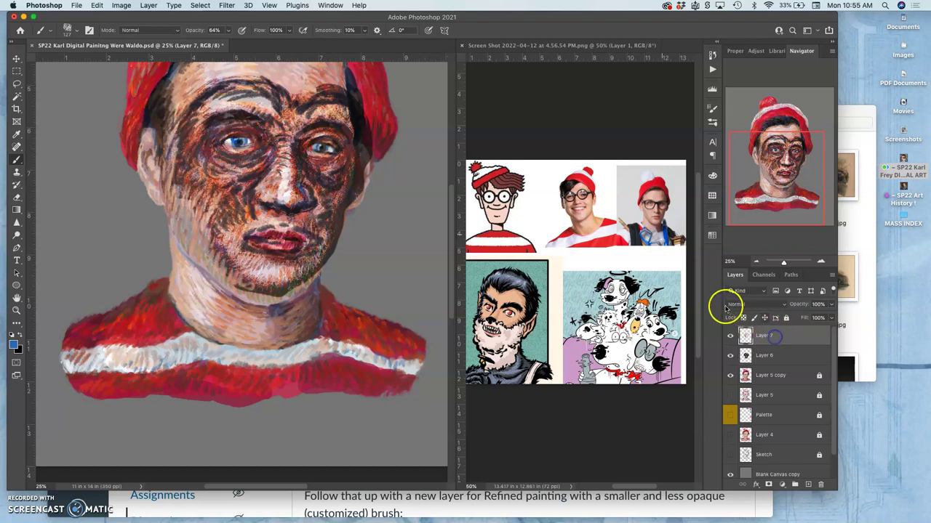
left_click(789, 357)
left_click(786, 336)
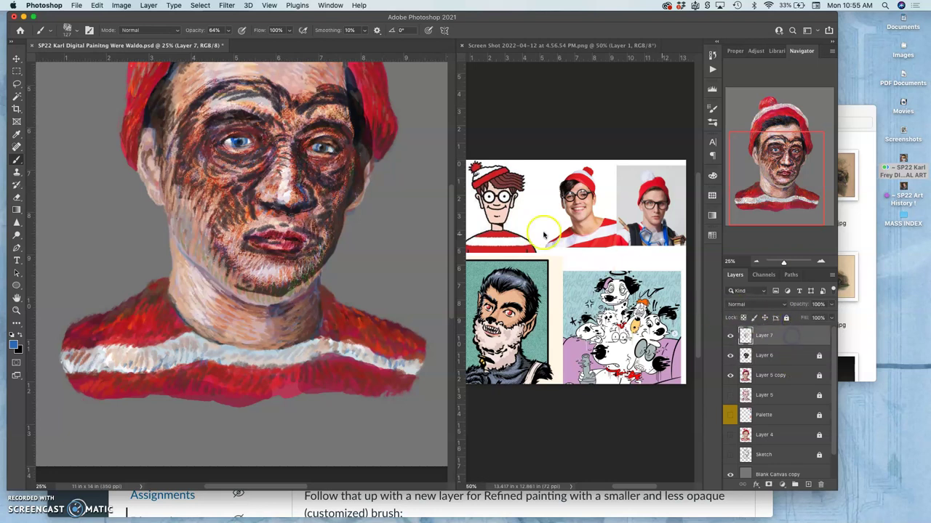
Paint strokes in sampled colours around the left-hand brow and cheek, beside the mouth and on the nose on Layer 7.
mouse_move(264, 123)
left_mouse_down()
mouse_move(270, 133)
mouse_move(245, 106)
left_mouse_up()
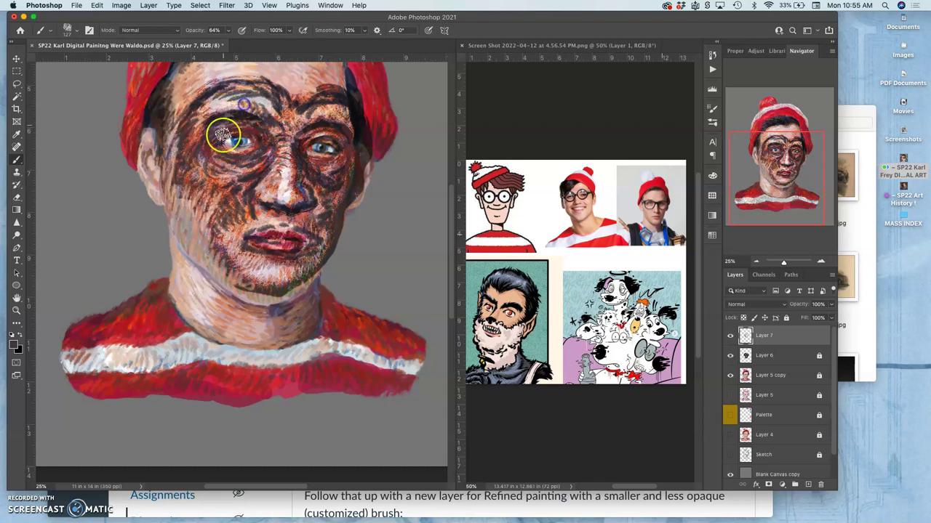
mouse_move(209, 183)
left_mouse_down()
mouse_move(201, 201)
mouse_move(181, 195)
mouse_move(191, 192)
left_mouse_up()
left_click(215, 182, "alt")
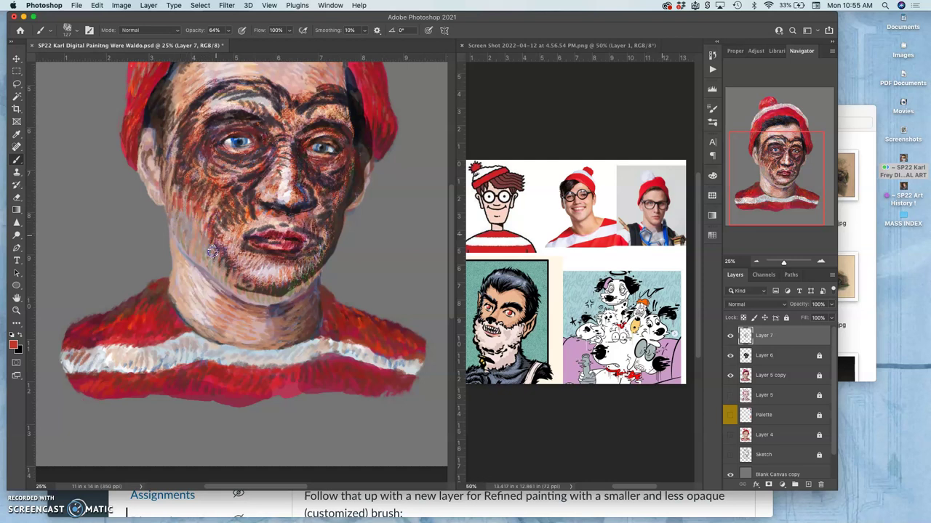
left_click(306, 218)
left_click(302, 190)
Sample dark reddish browns from the face and add strokes around the nose bridge, right-hand eye and both brows.
left_click(260, 178)
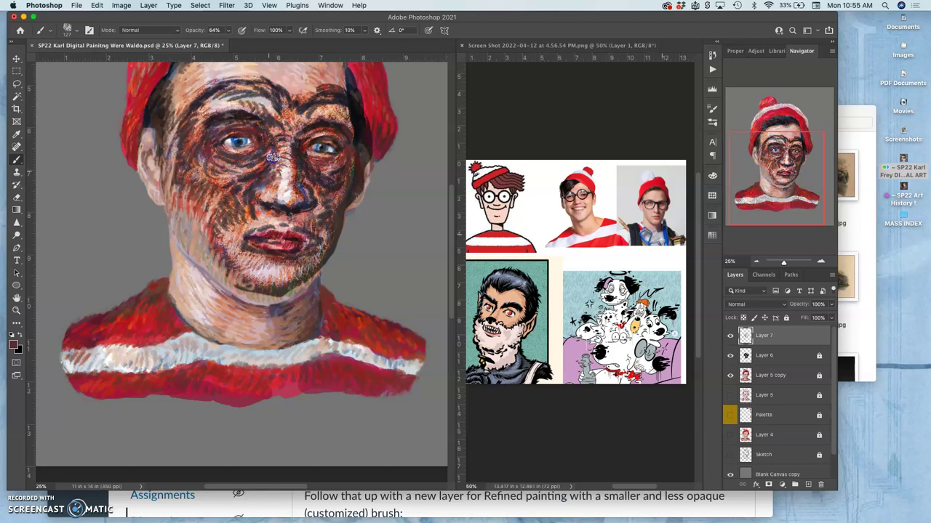
left_click(325, 143)
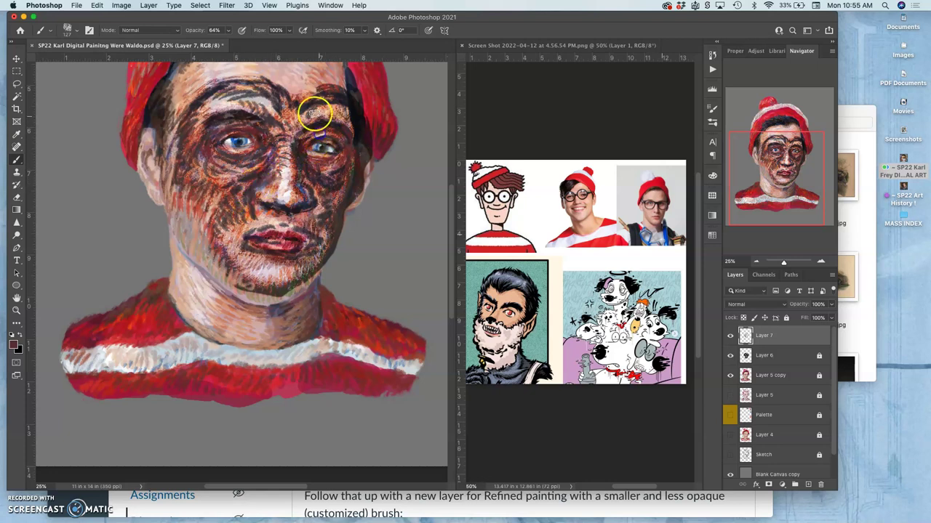
left_click_drag(344, 111, 315, 102)
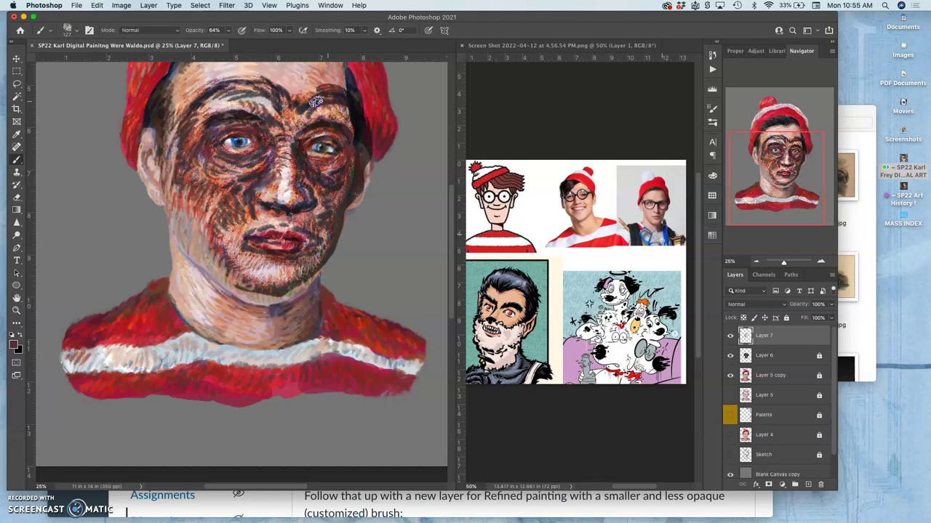
left_click(339, 212, "alt")
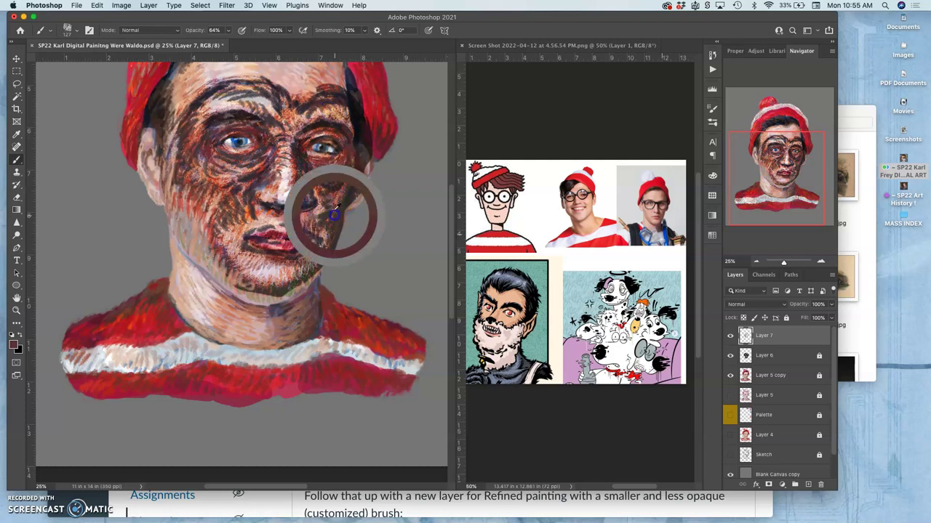
left_click(331, 106)
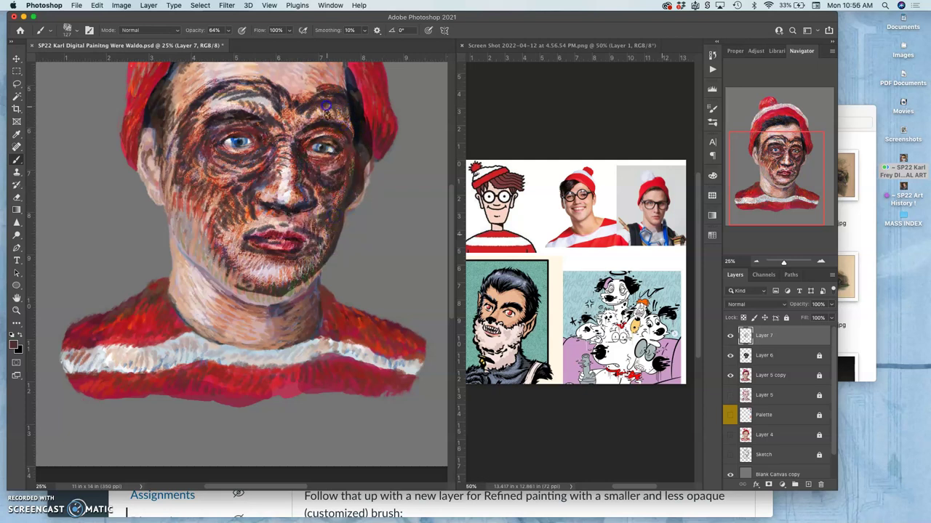
left_click(266, 105)
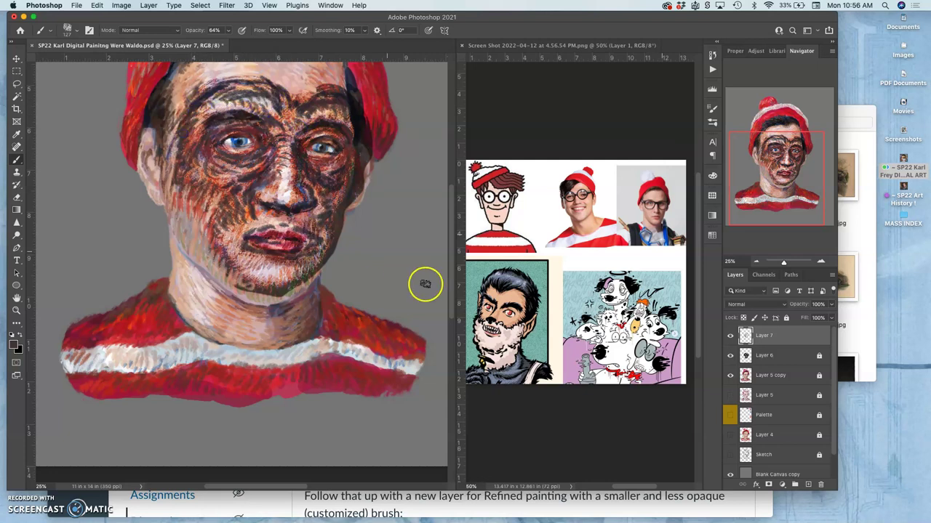
left_click(864, 268)
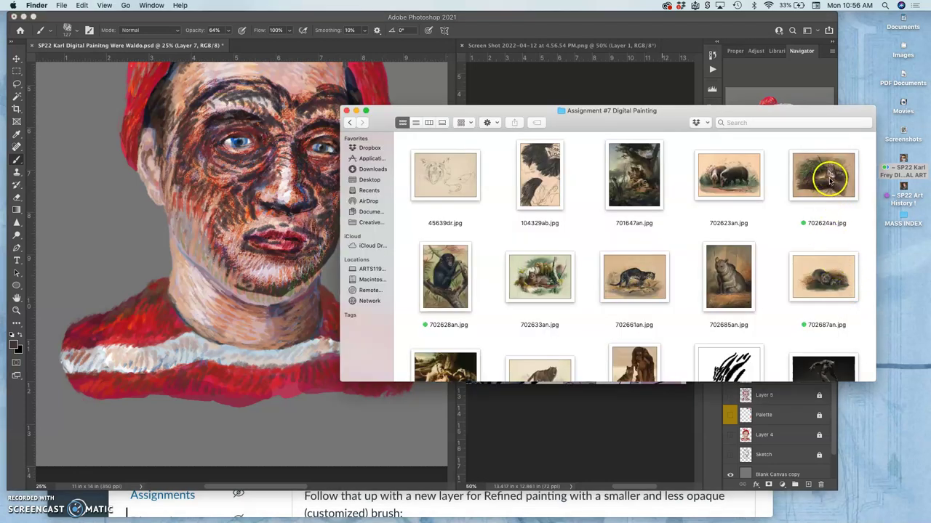
mouse_move(831, 174)
left_mouse_down()
mouse_move(634, 239)
mouse_move(243, 230)
mouse_move(433, 234)
mouse_move(822, 178)
left_mouse_up()
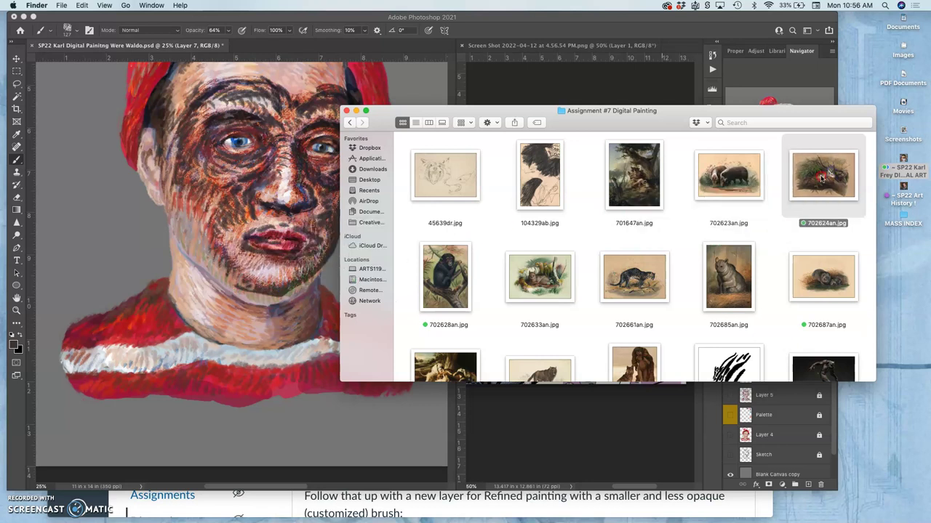
right_click(822, 178)
mouse_move(804, 193)
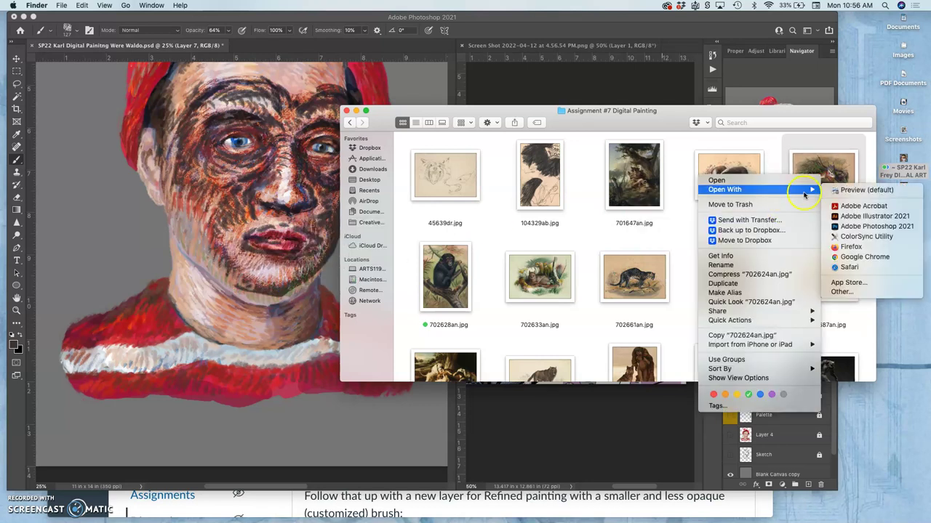
left_click(838, 226)
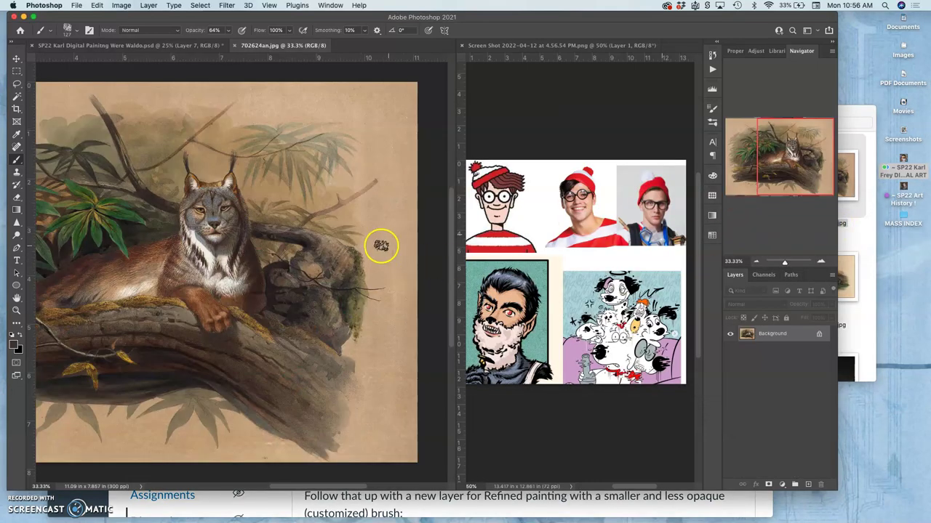
left_click(235, 46)
Find 702633an.jpg in the Assignment #7 Digital Painting folder and open it in Adobe Photoshop 2021.
left_click(862, 240)
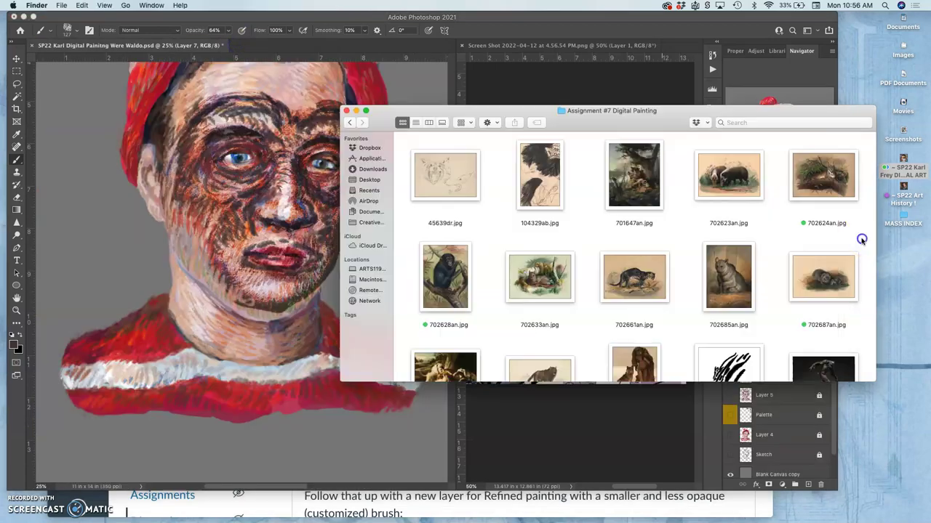
scroll(688, 246, "down", 2)
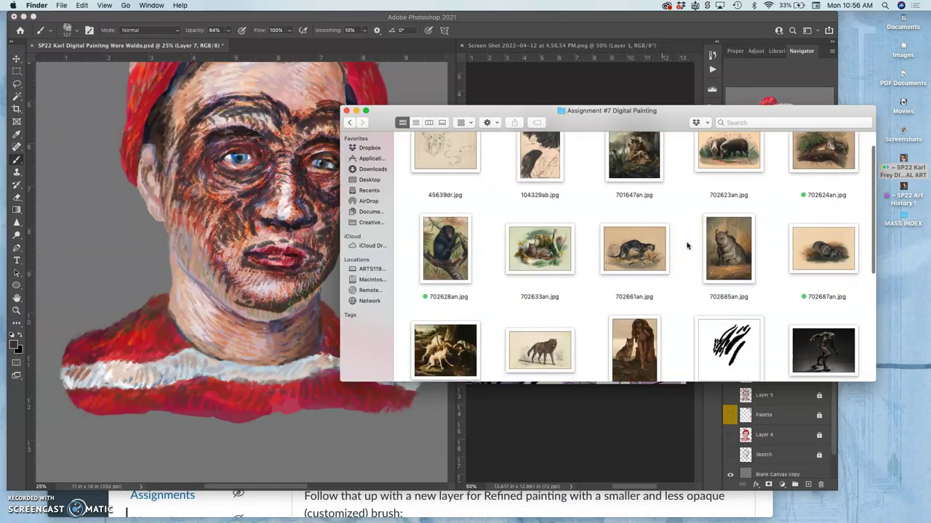
scroll(687, 246, "down", 1)
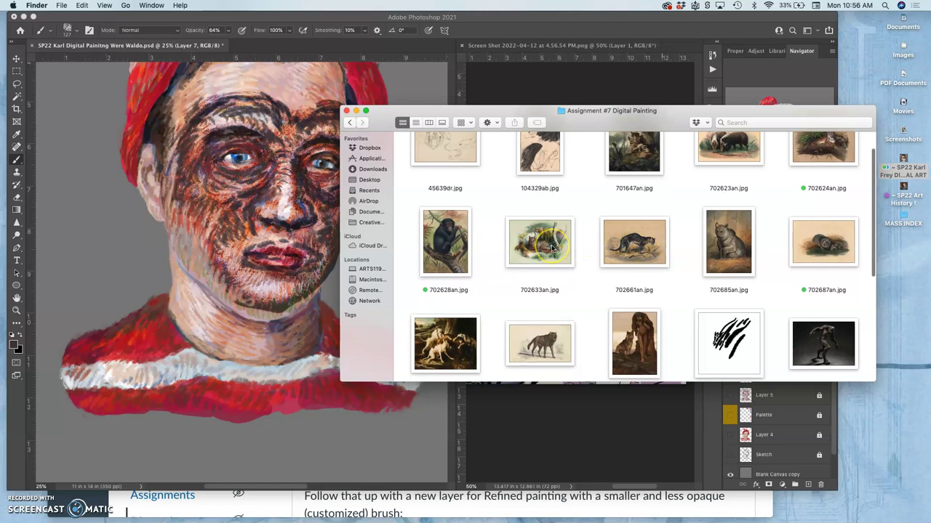
scroll(551, 248, "down", 5)
scroll(551, 248, "up", 7)
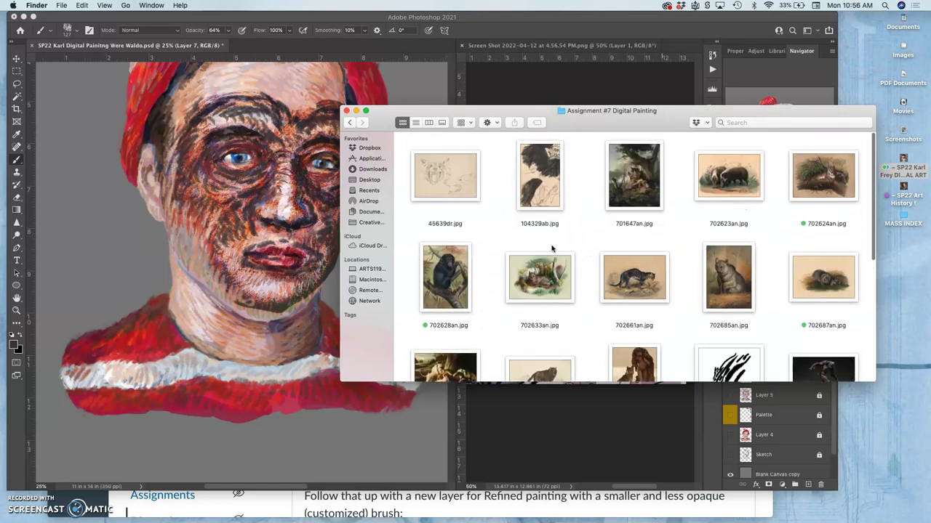
scroll(551, 248, "down", 1)
right_click(551, 273)
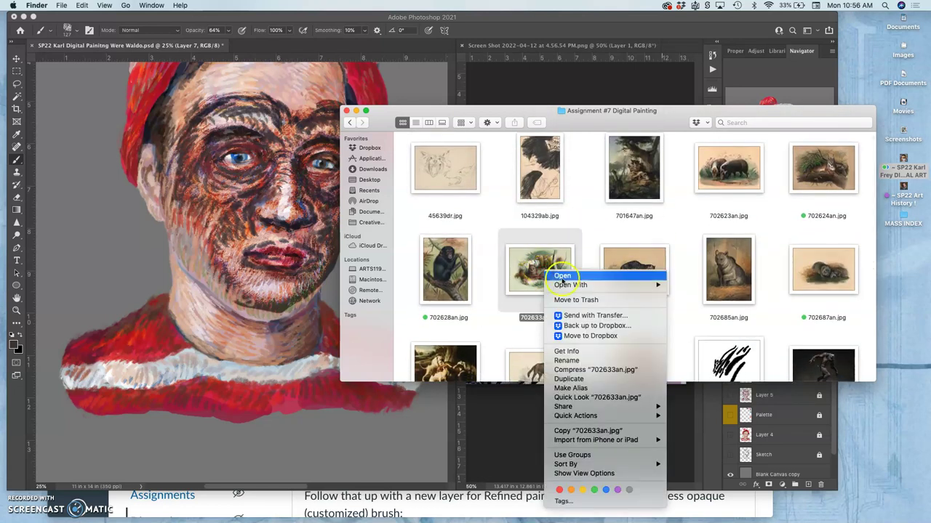
mouse_move(568, 284)
left_click(693, 322)
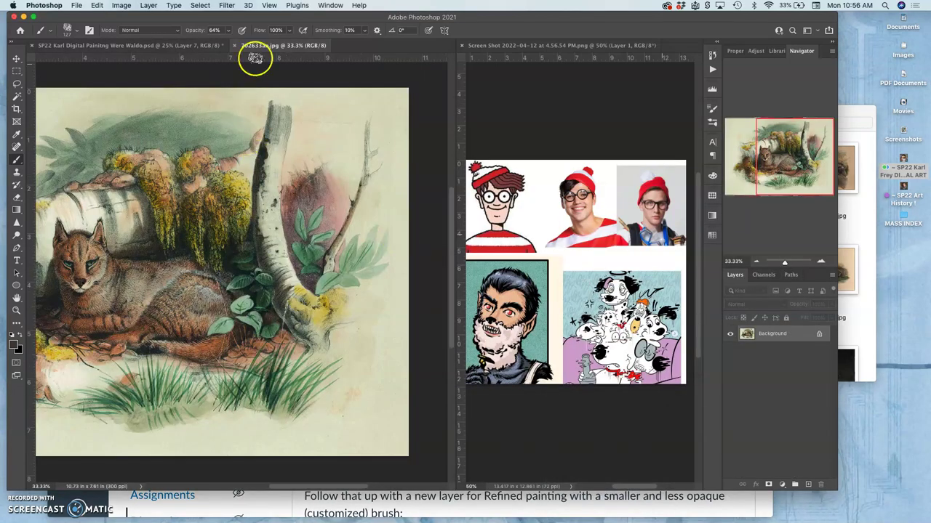
Lasso the wild cat's ears and muzzle, copy them and close 702633an.jpg.
left_click(17, 85)
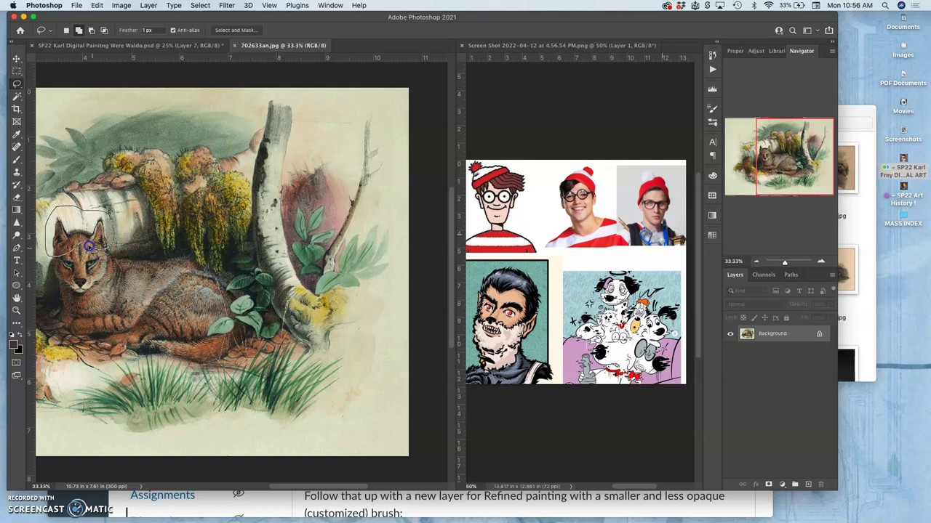
left_click_drag(81, 245, 87, 278)
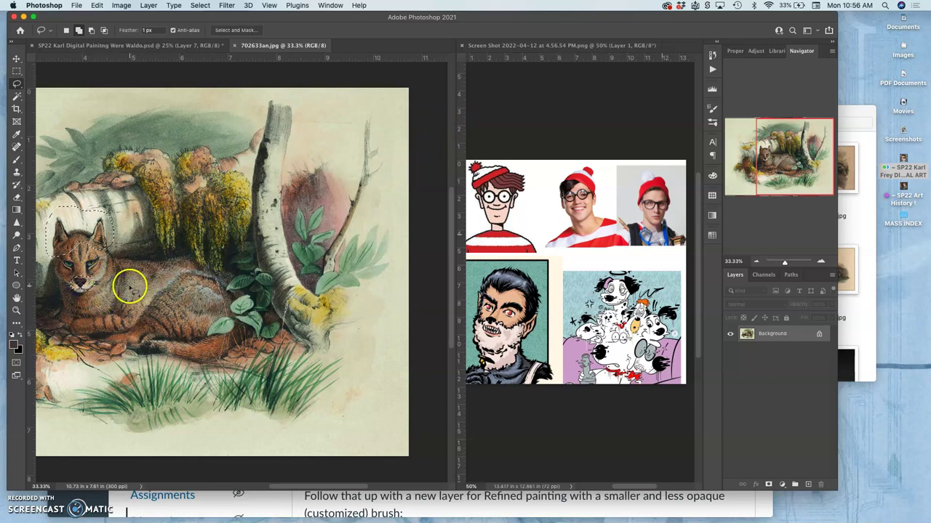
left_click(235, 46)
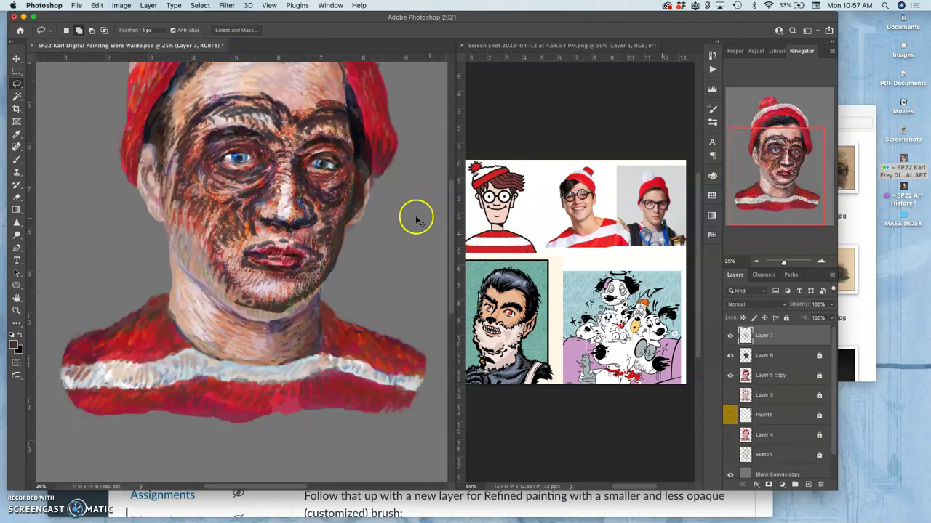
Paste the copied cat features into the portrait and scale them to about 564% width and 465% height over the face.
key("super+v")
key("super+t")
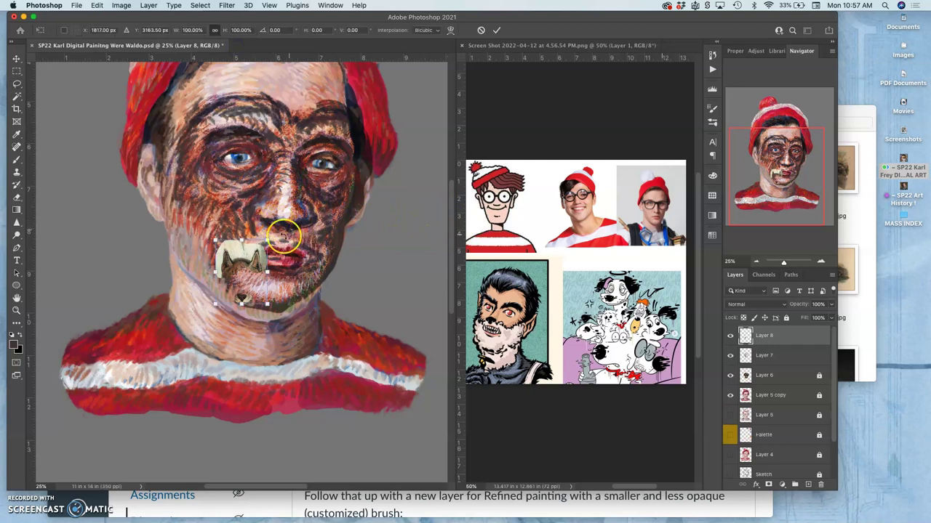
left_click_drag(267, 244, 386, 129)
left_click_drag(315, 243, 341, 158)
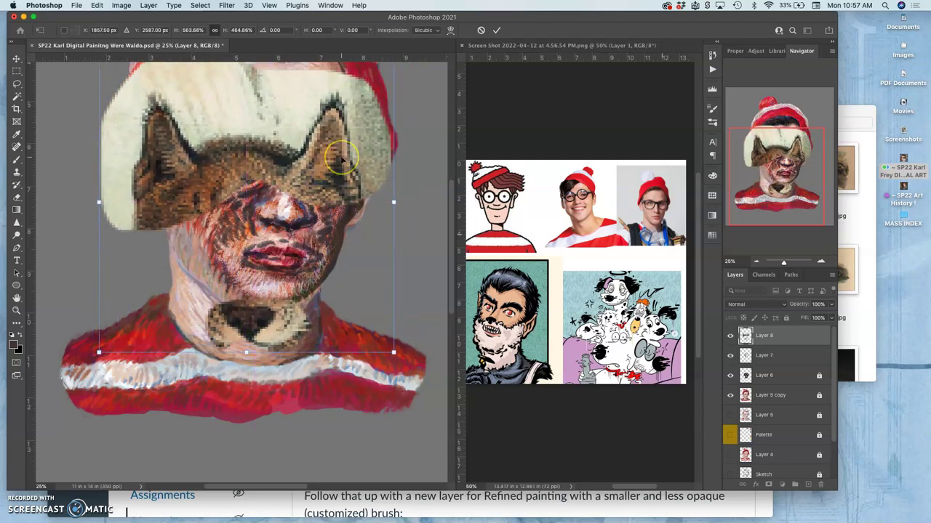
key("Return")
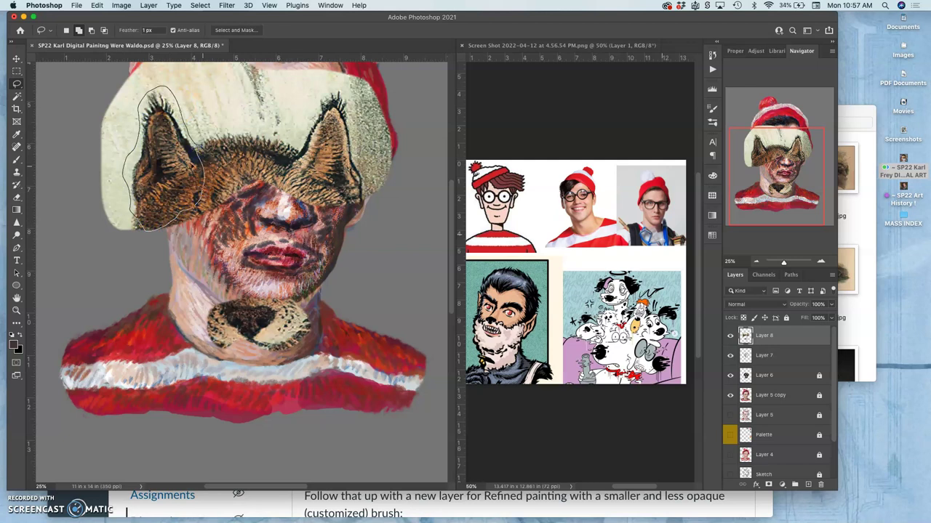
Lasso the left-hand cat ear and copy it to its own layer, hide Layer 8, and move the ear over the man's left-hand ear.
key("super+j")
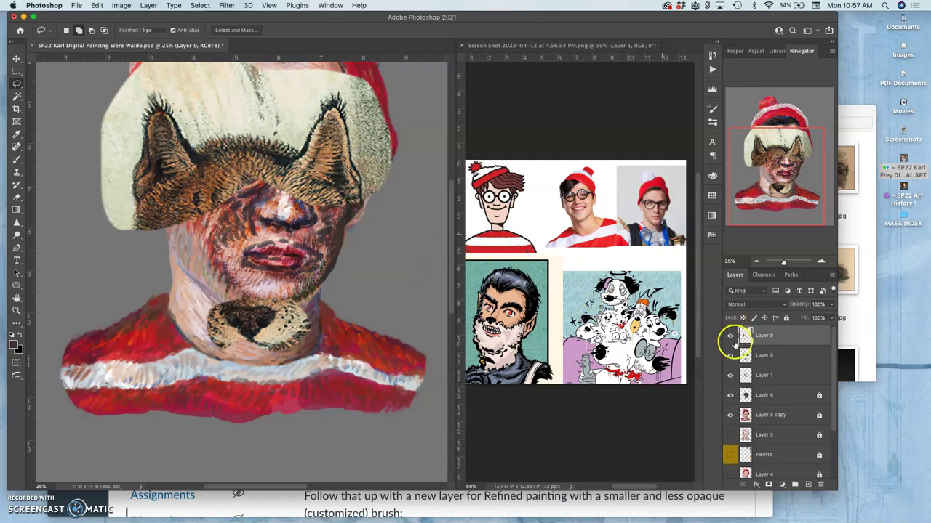
left_click(730, 355)
left_click(16, 58)
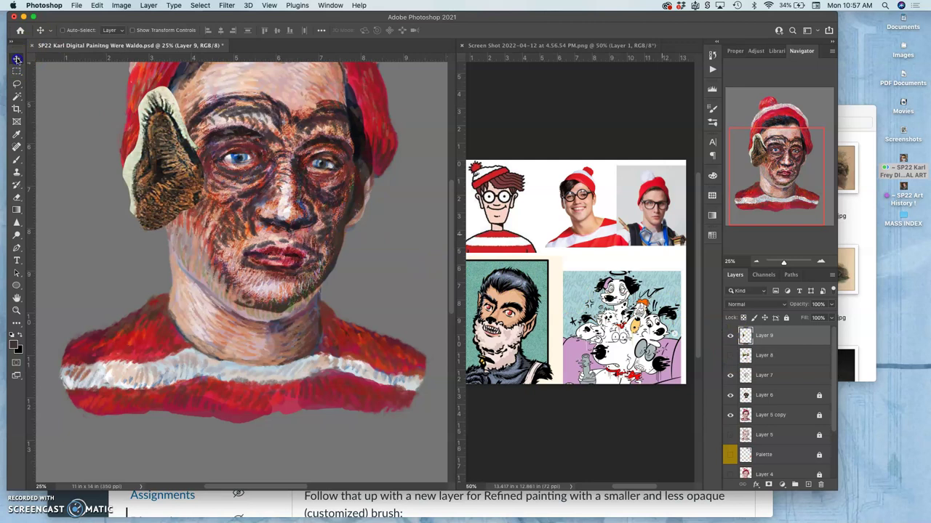
mouse_move(188, 143)
left_mouse_down()
mouse_move(145, 148)
mouse_move(172, 148)
left_mouse_up()
Rotate the cat ear to about -26.4° and reposition it against the left-hand side of the head.
key("super+t")
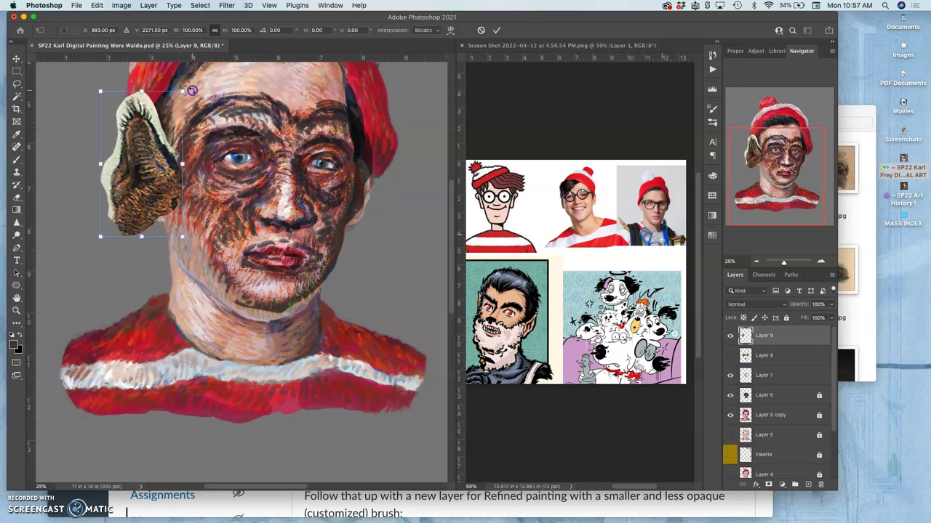
left_click_drag(191, 90, 185, 50)
mouse_move(165, 184)
left_mouse_down()
mouse_move(174, 154)
mouse_move(171, 176)
left_mouse_up()
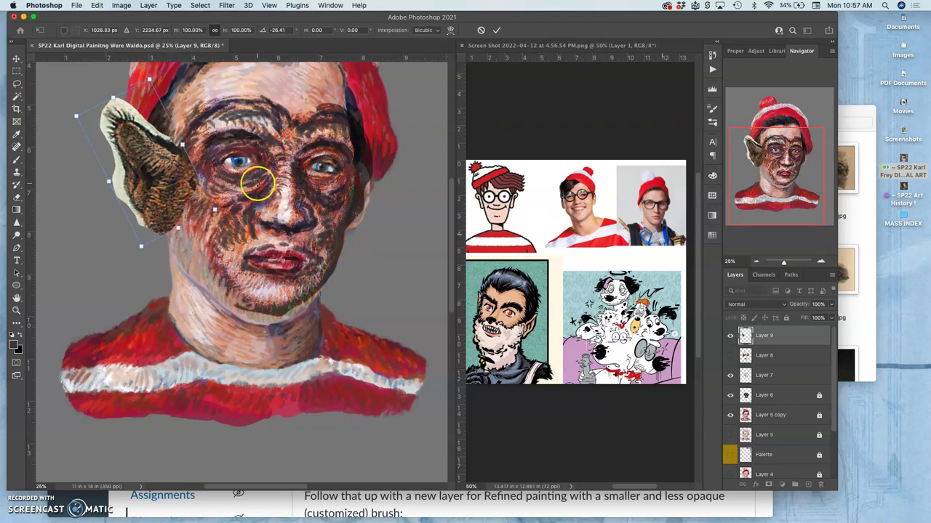
Warp the left-hand cat ear so its inner edge and tip fit against the side of the head and hat.
right_click(169, 191)
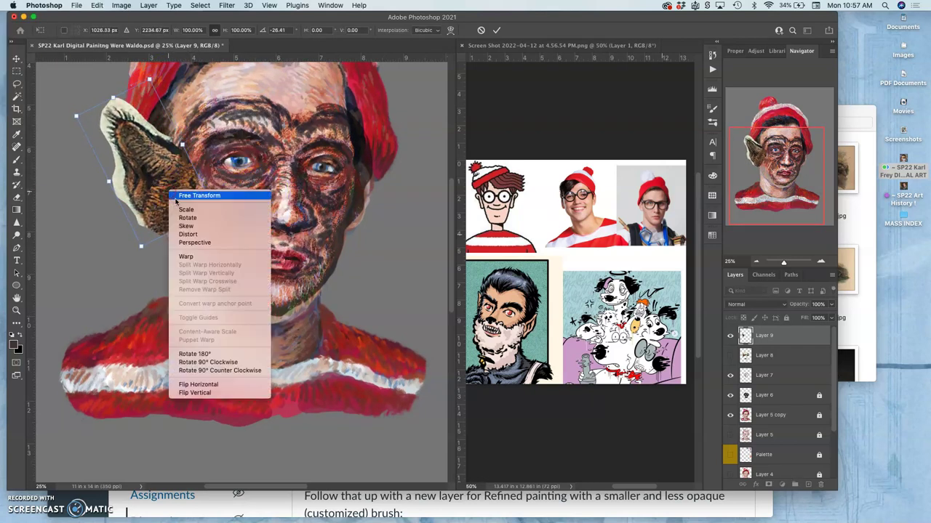
left_click(186, 259)
left_click_drag(198, 196, 182, 204)
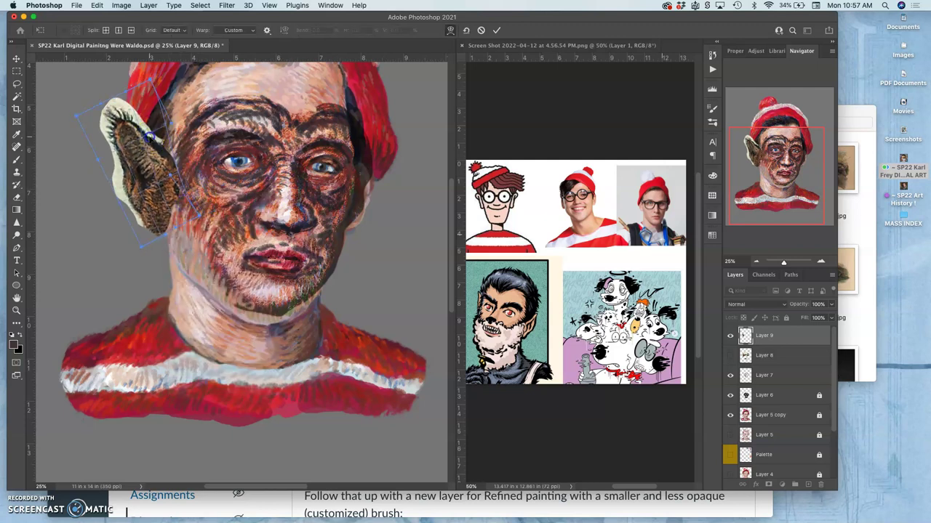
left_click_drag(149, 136, 151, 143)
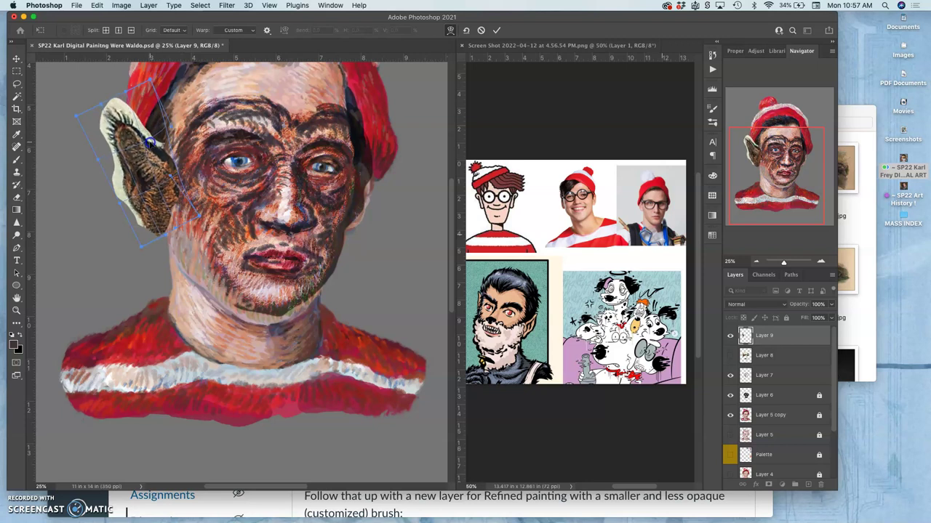
left_click_drag(116, 116, 125, 115)
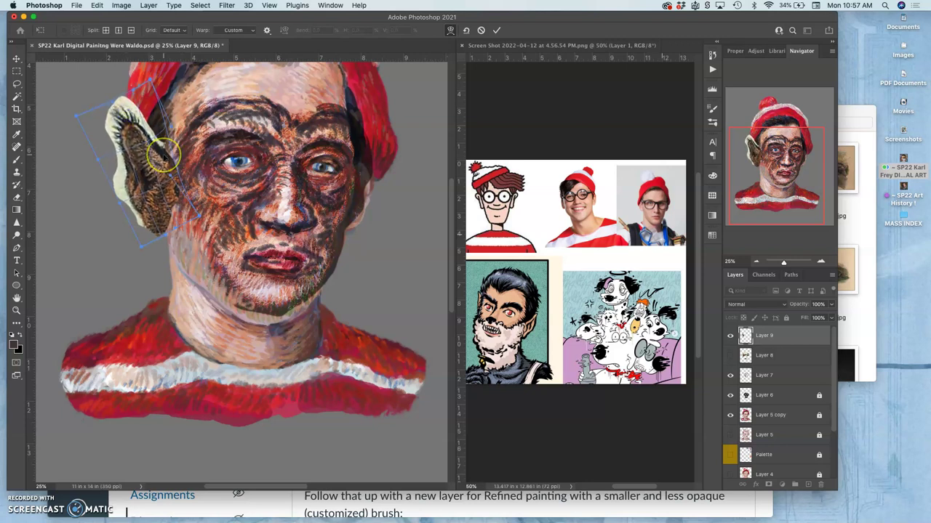
key("Return")
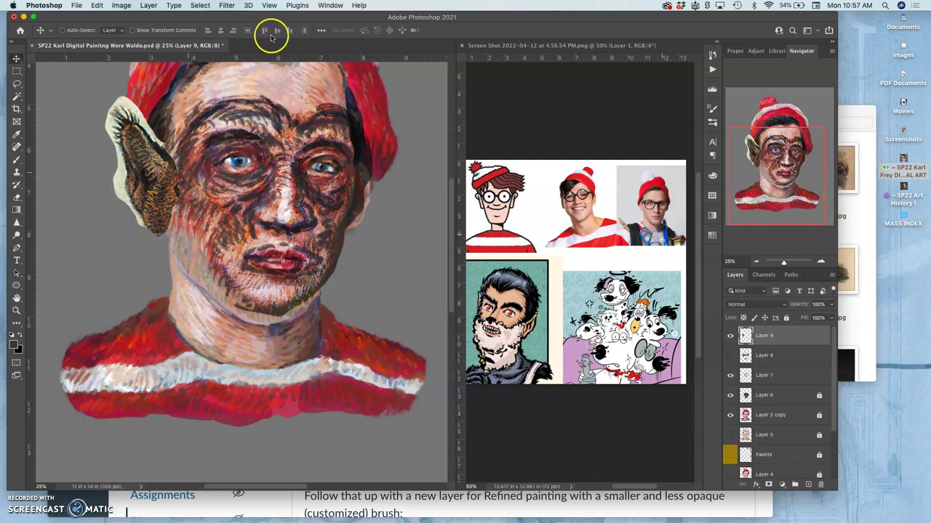
Select the pale background around the left-hand cat ear with the Magic Wand, delete it and deselect.
left_click(17, 96)
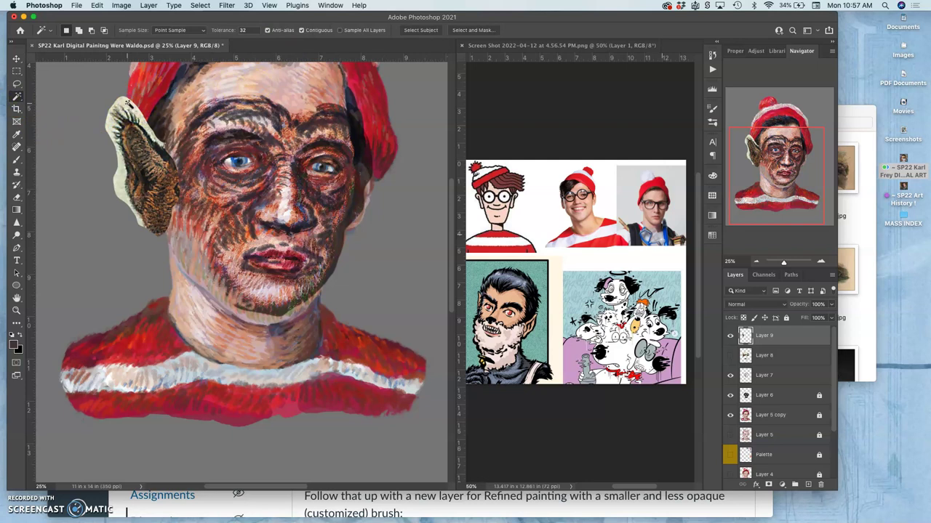
left_click(126, 101)
key("Delete")
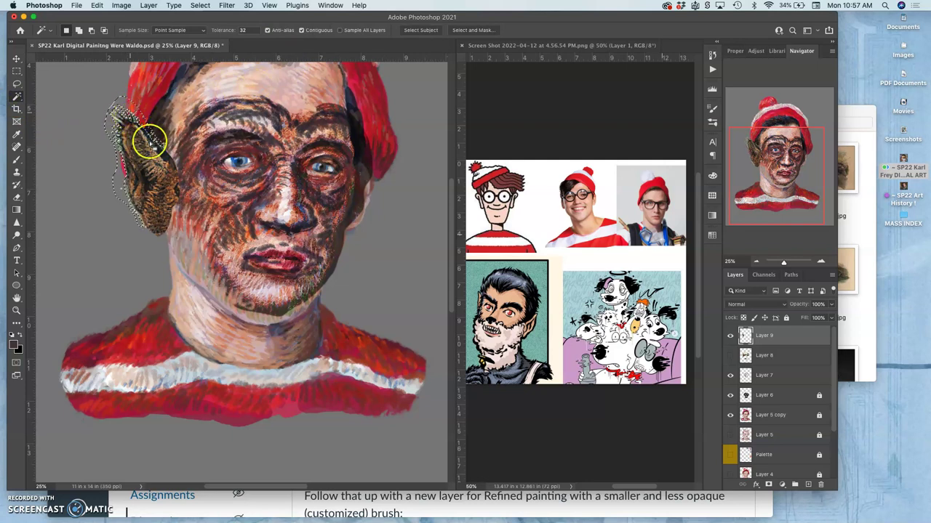
key("super+d")
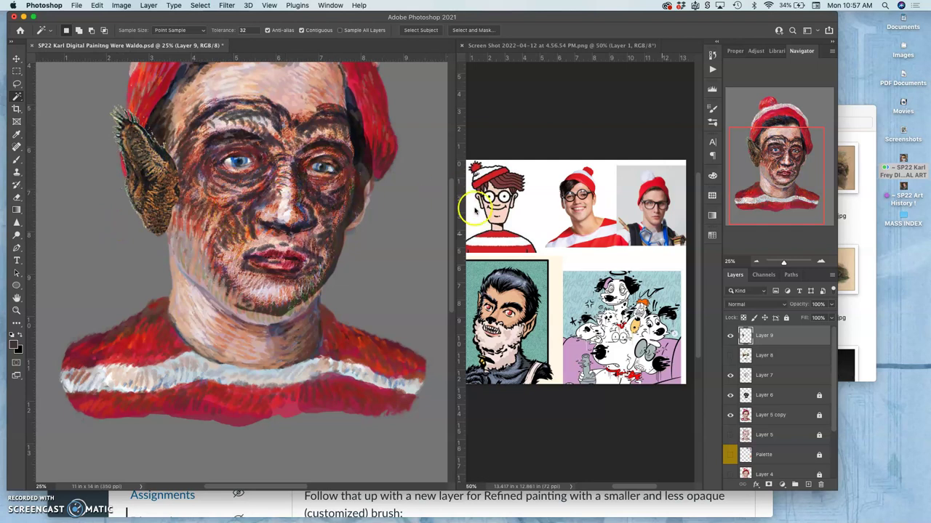
Show Layer 8, lasso its right-hand cat ear, copy it to its own layer and hide Layer 8 again.
left_click(730, 355)
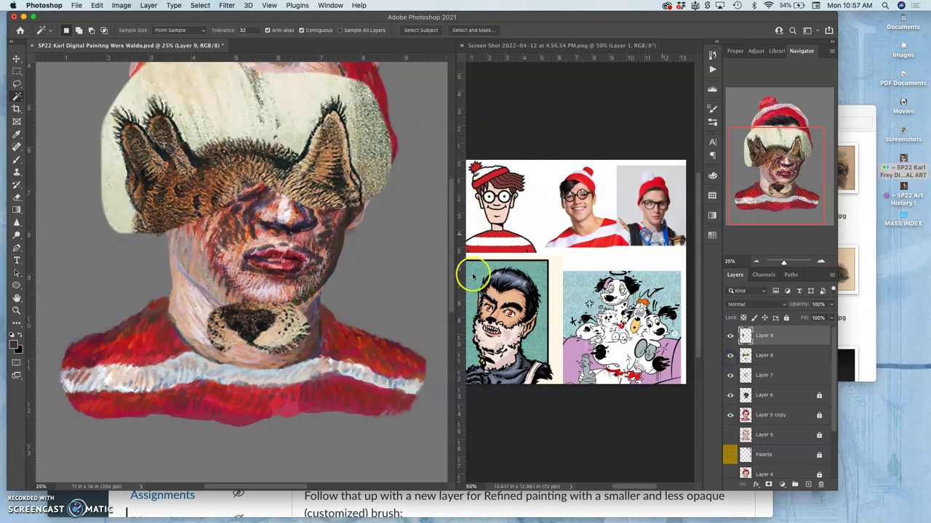
left_click(17, 84)
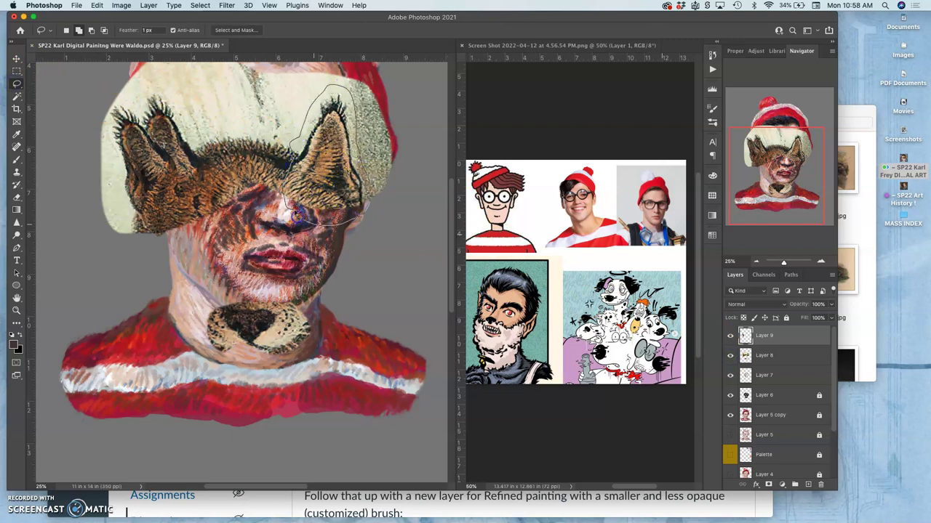
key("super+j")
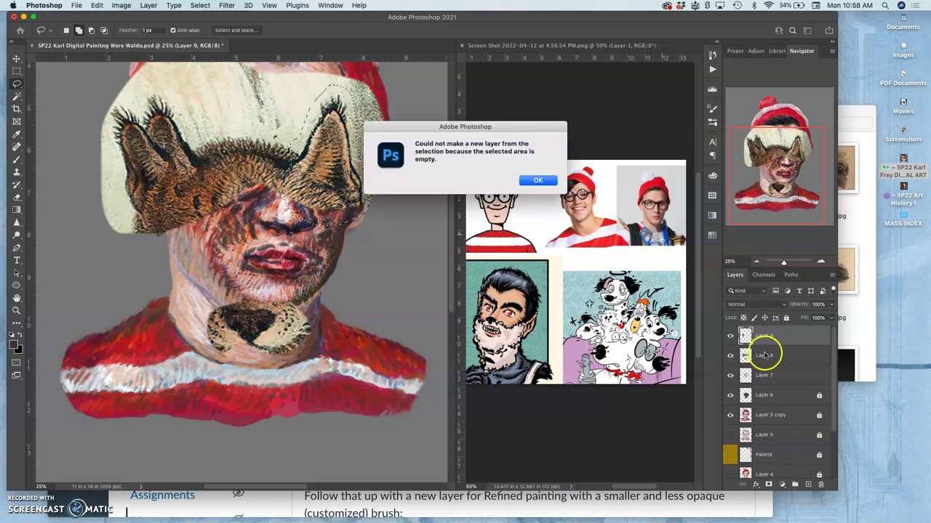
left_click(547, 180)
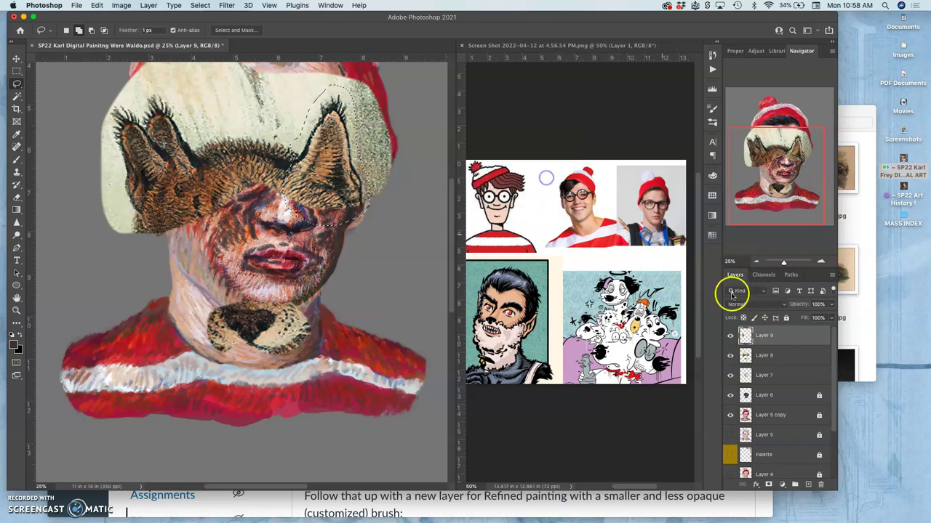
left_click(770, 355)
key("super+j")
left_click(729, 375)
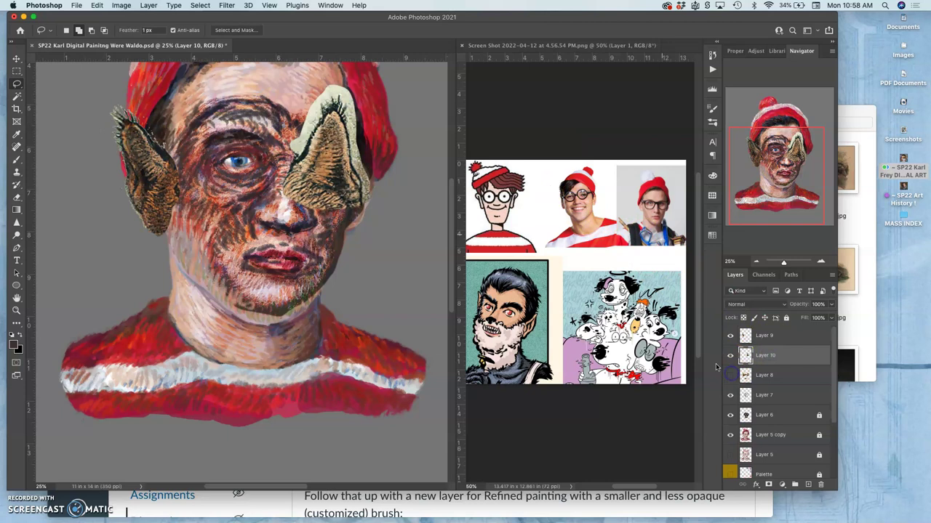
Scale the copied right-hand cat ear to about 82%, rotate it about 16.7° and move it over the man's right-hand ear.
key("super+t")
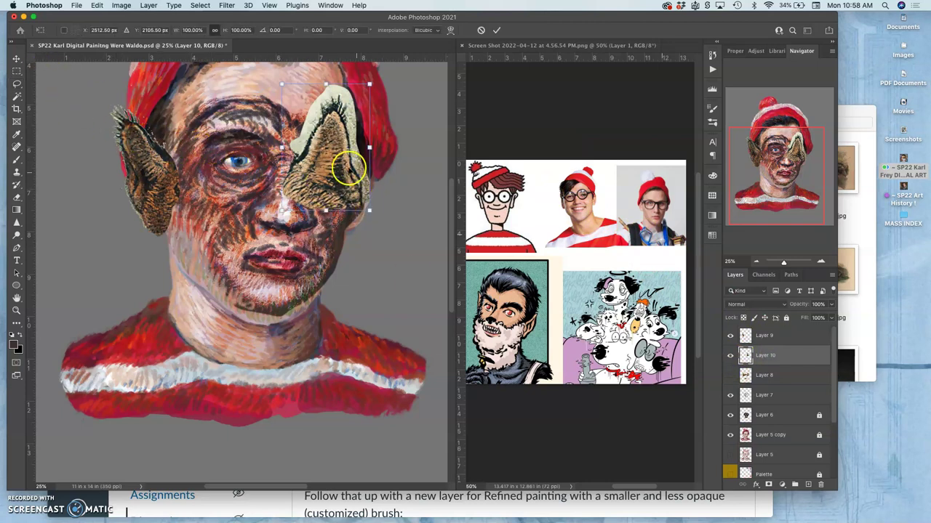
left_click_drag(283, 149, 299, 147)
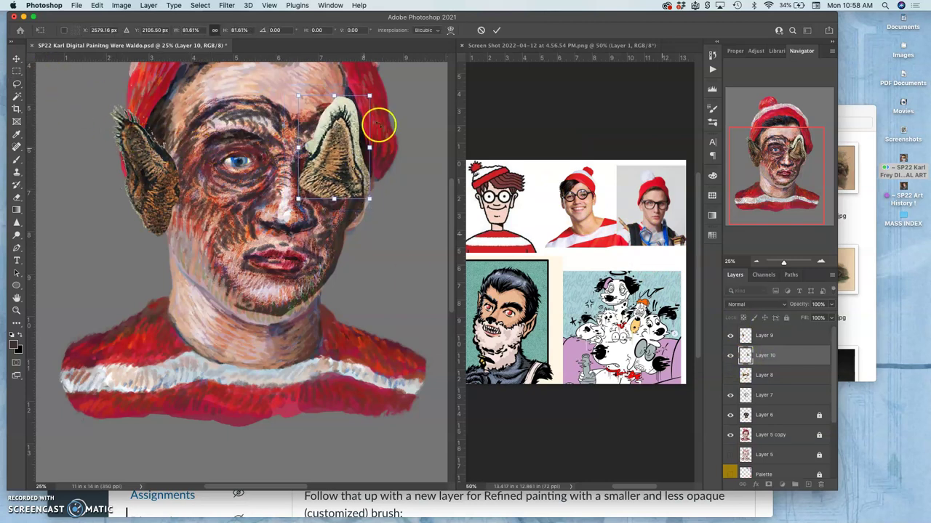
left_click_drag(385, 99, 397, 113)
left_click_drag(338, 176, 373, 249)
Warp the right-hand cat ear's inner base and tip to fit the head, and rotate it slightly further clockwise.
right_click(354, 222)
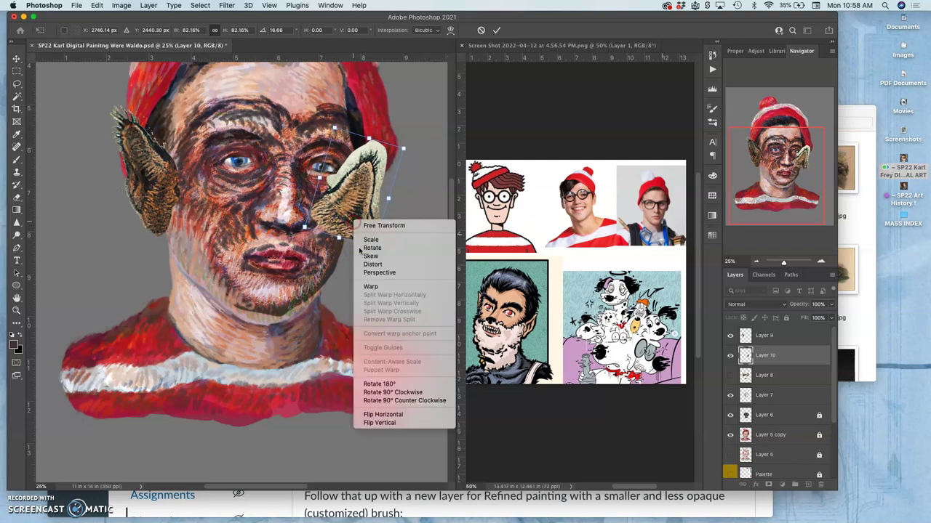
left_click(370, 287)
left_click_drag(326, 219, 335, 200)
left_click_drag(379, 154, 382, 145)
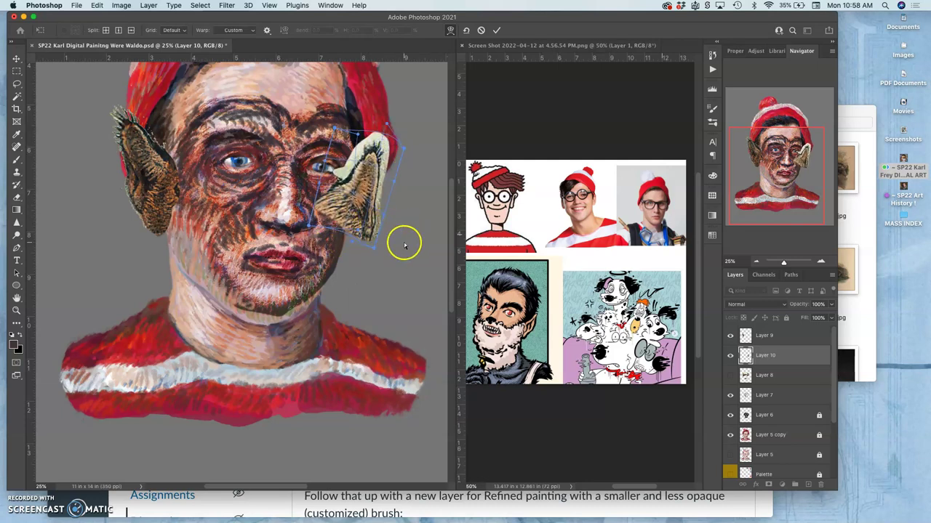
key("Return")
key("super+t")
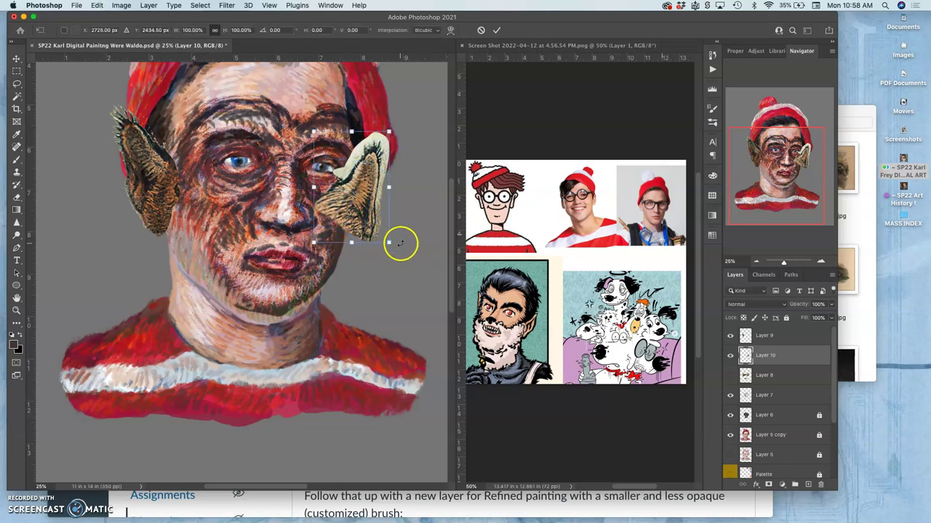
left_click_drag(395, 249, 356, 230)
key("Return")
Delete the pale background around the right-hand cat ear with the Magic Wand and clear the selection.
key("l")
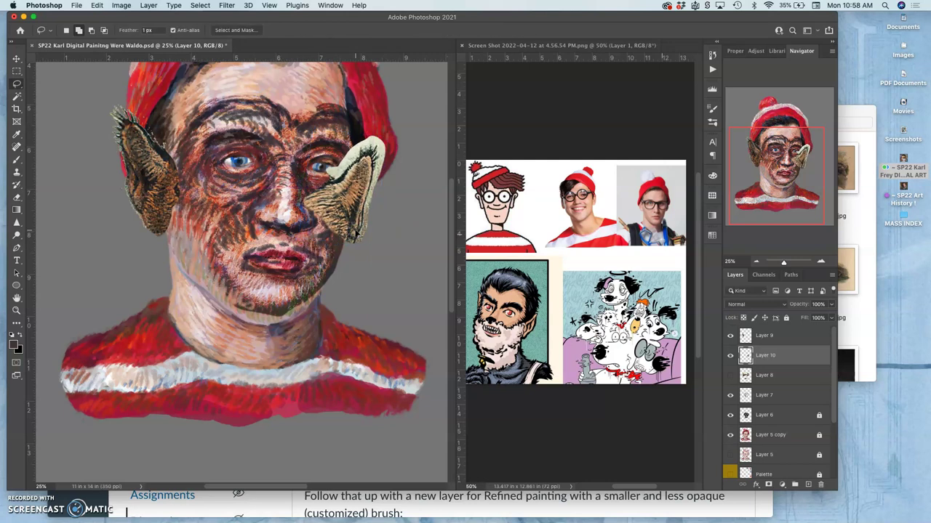
left_click(17, 96)
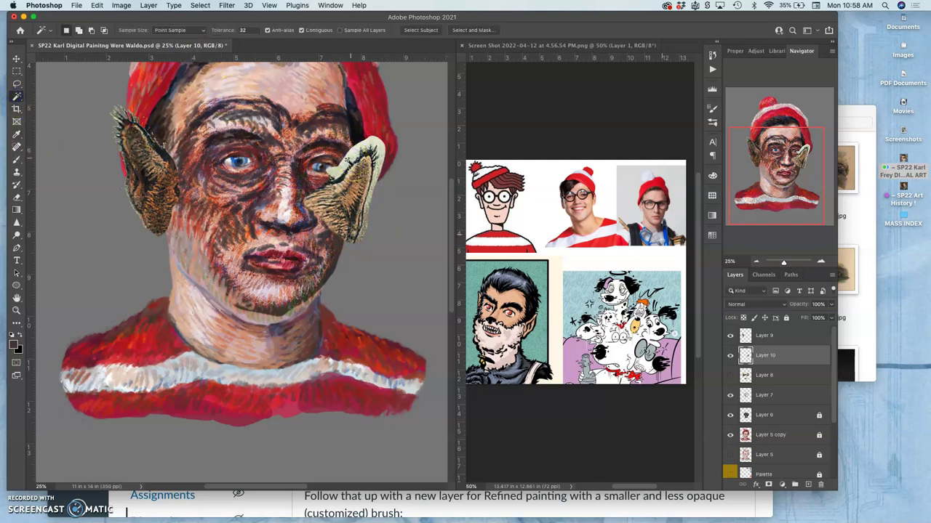
key("Delete")
left_click(370, 191)
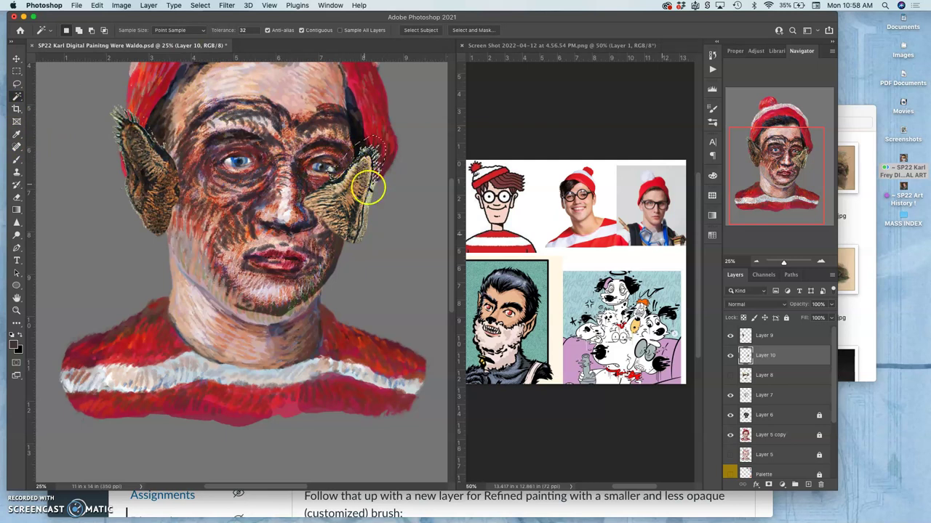
key("super+d")
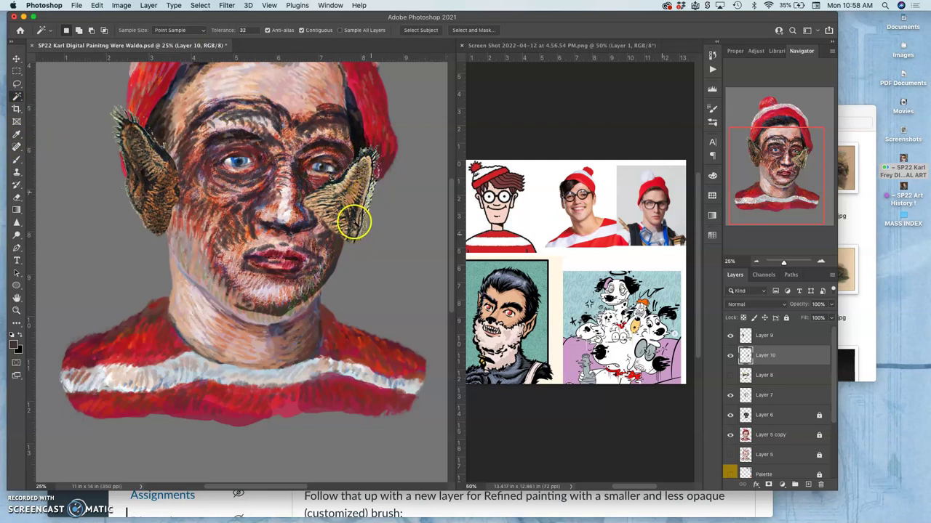
key("super+d")
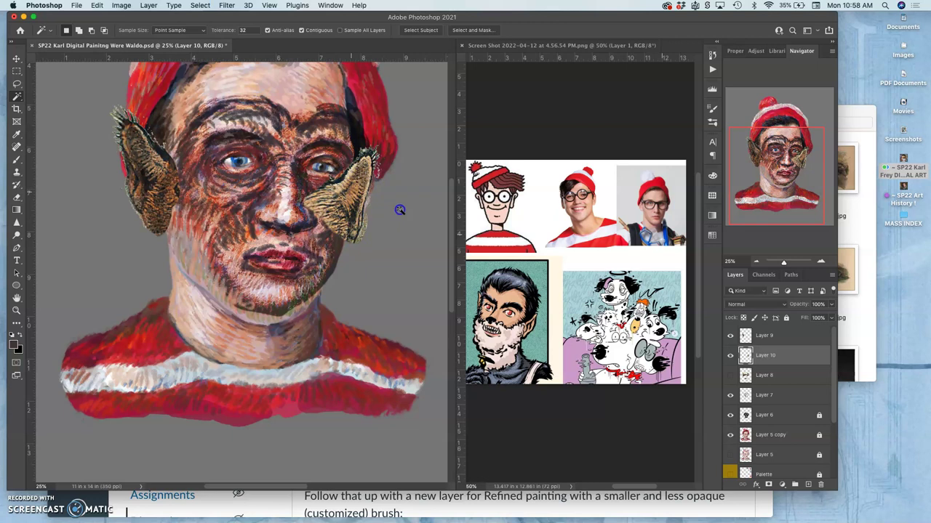
left_click(389, 192)
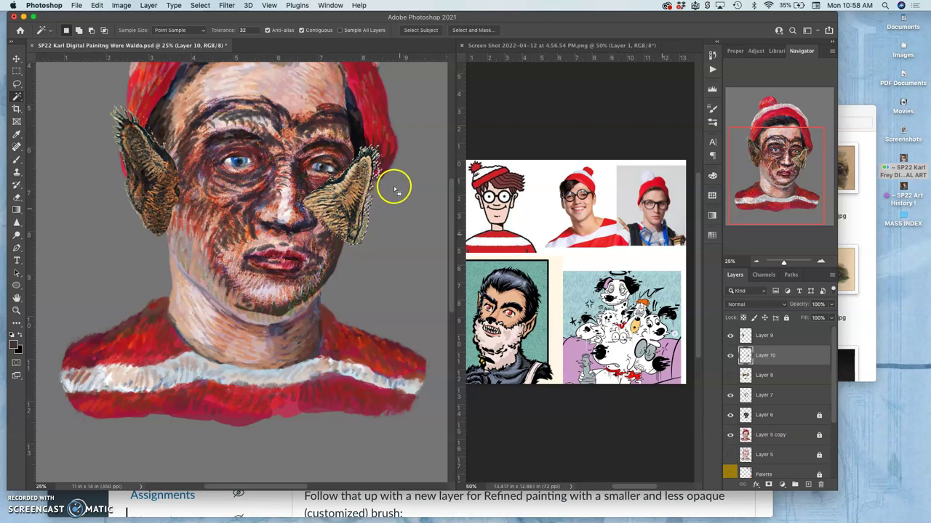
key("super+d")
Erase the inner base of the right-hand cat ear where it covers the cheek and eye.
left_click(17, 197)
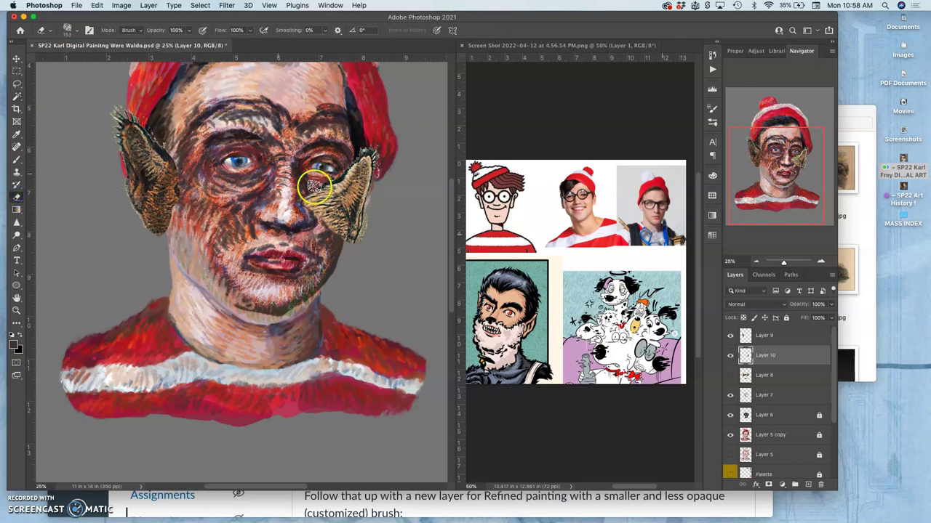
mouse_move(298, 229)
left_mouse_down()
mouse_move(327, 175)
mouse_move(333, 188)
left_mouse_up()
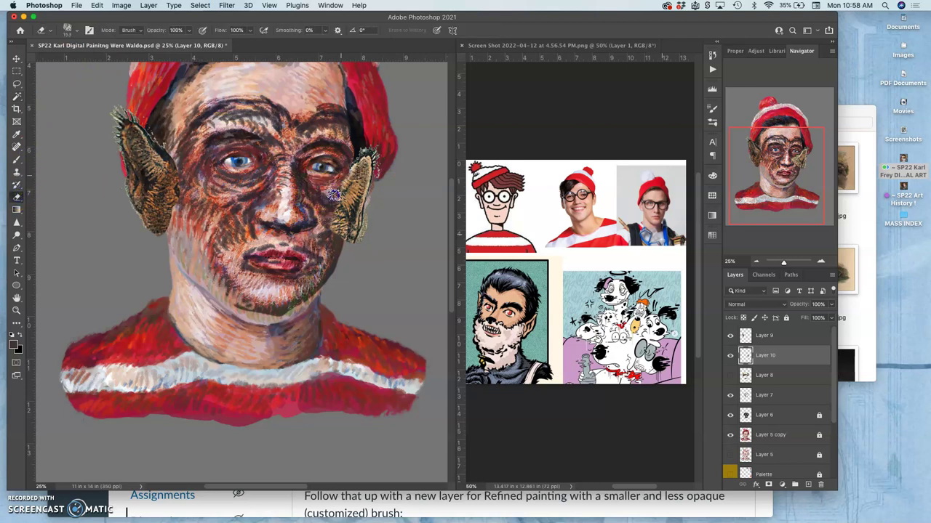
mouse_move(332, 225)
left_mouse_down()
mouse_move(346, 175)
mouse_move(344, 186)
left_mouse_up()
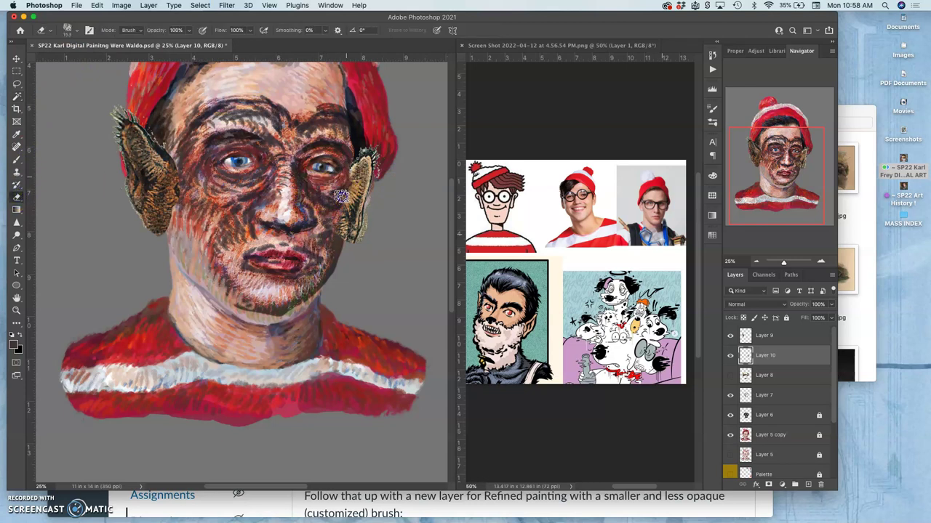
left_click_drag(339, 233, 345, 216)
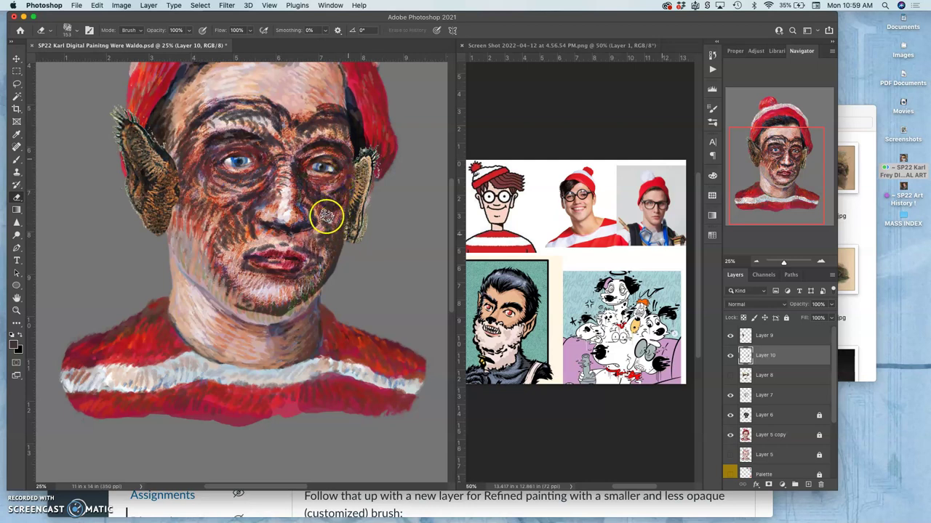
Move the right-hand cat ear outward to the edge of the head and rotate it about 10.8°.
left_click(17, 57)
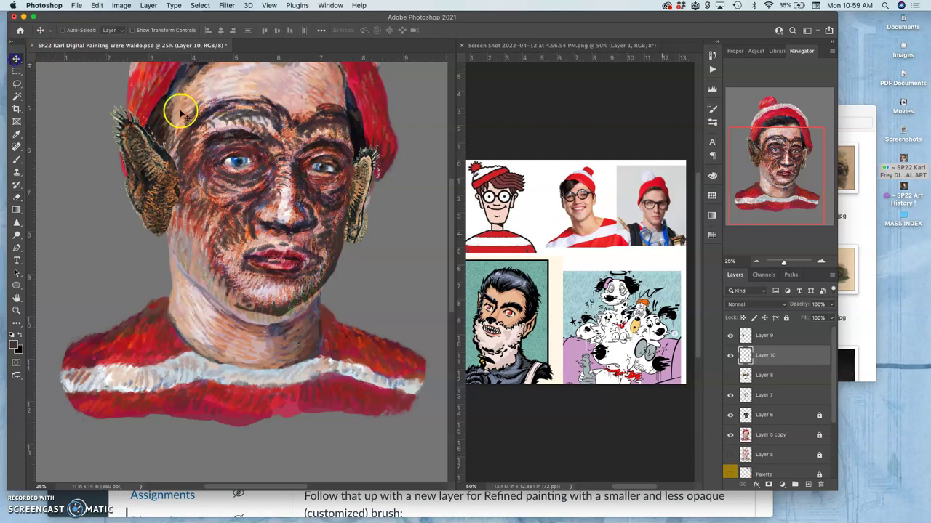
left_click_drag(364, 161, 374, 166)
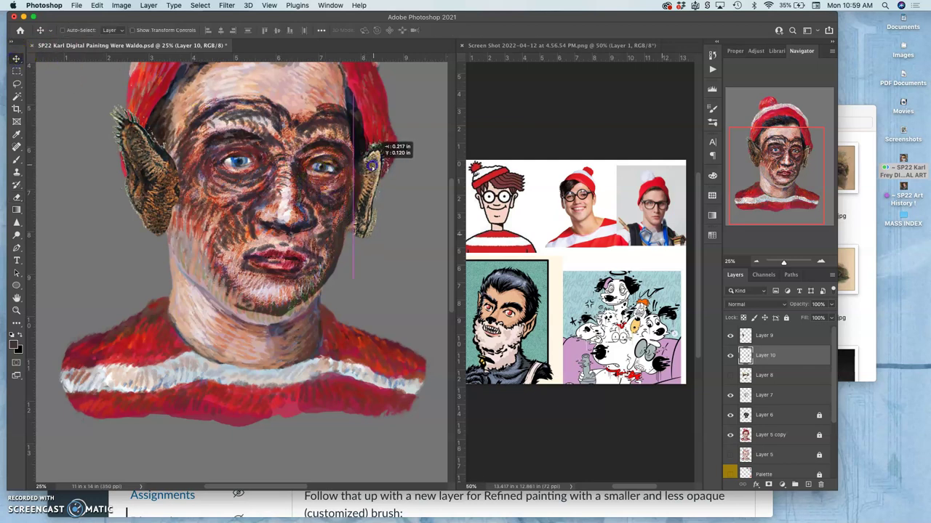
key("super+t")
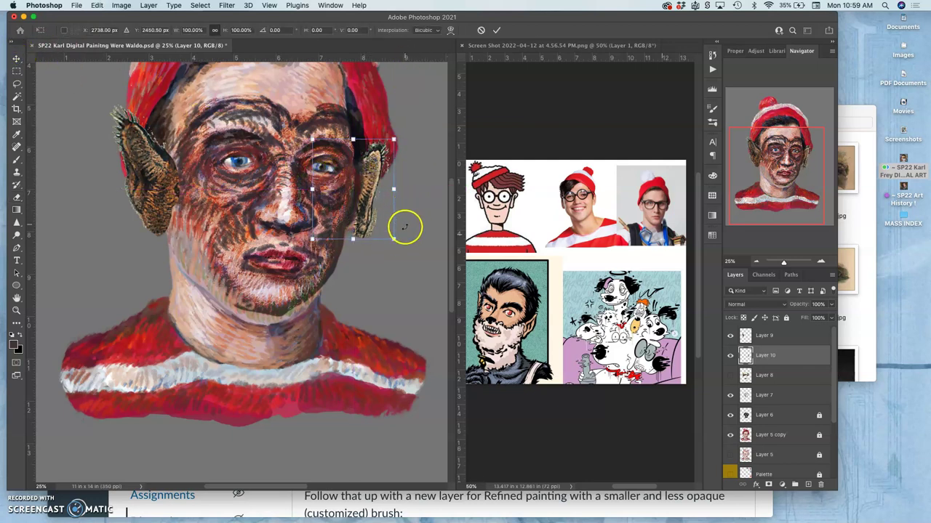
left_click_drag(405, 244, 393, 250)
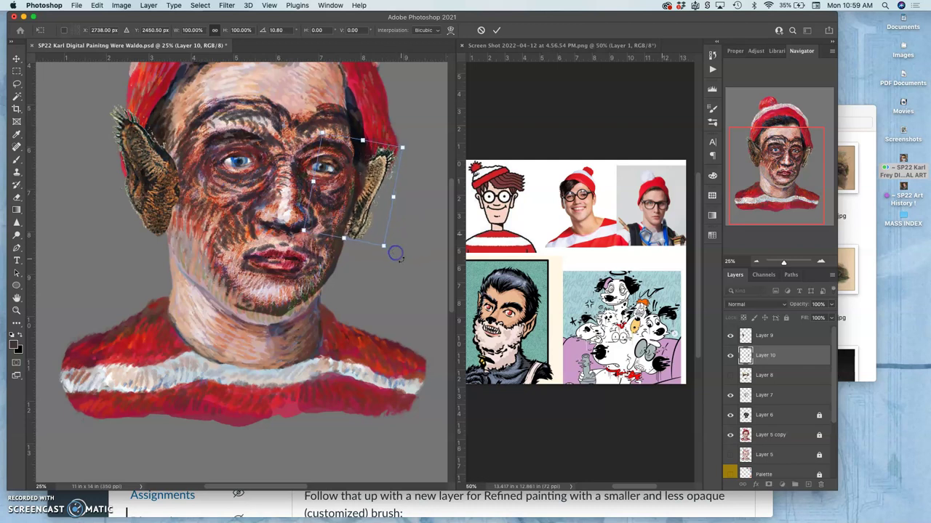
key("Return")
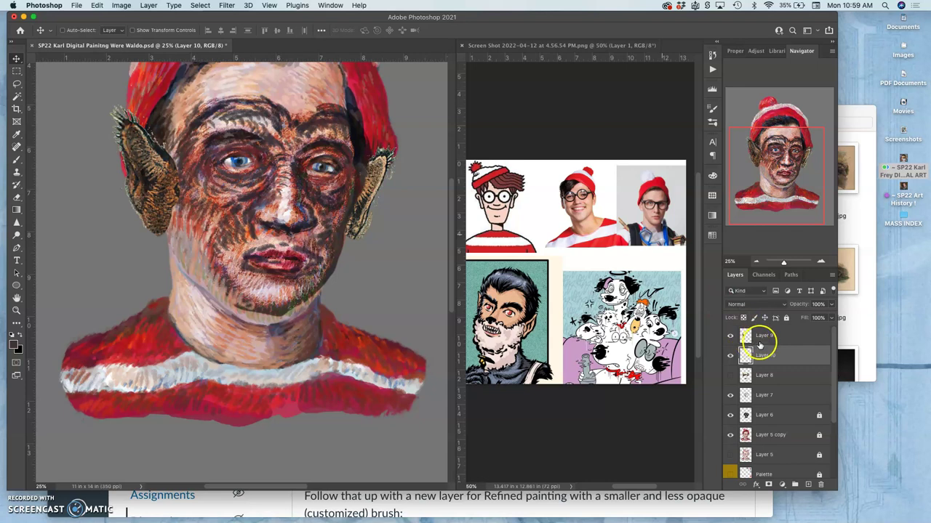
Show Layer 8, lasso the cat muzzle on it, copy the selection to a new layer, and hide Layer 8 again.
left_click(730, 375)
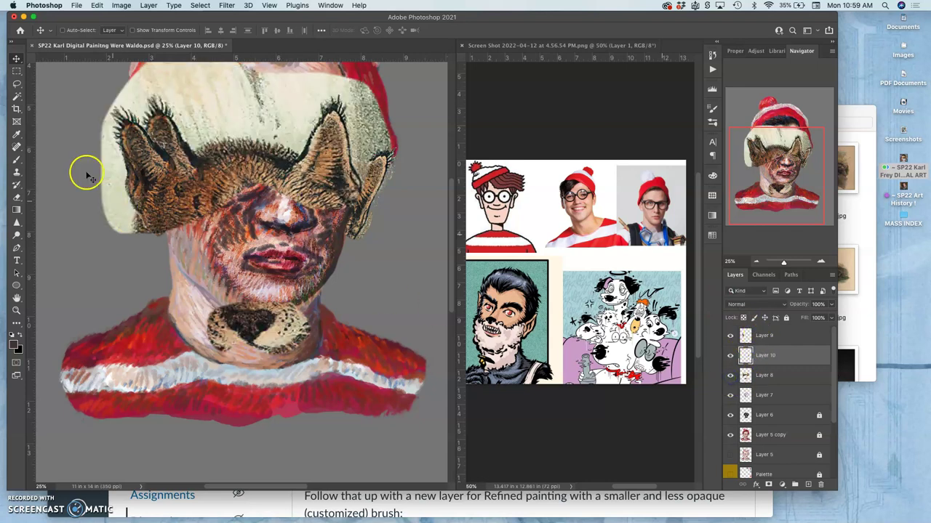
left_click(18, 85)
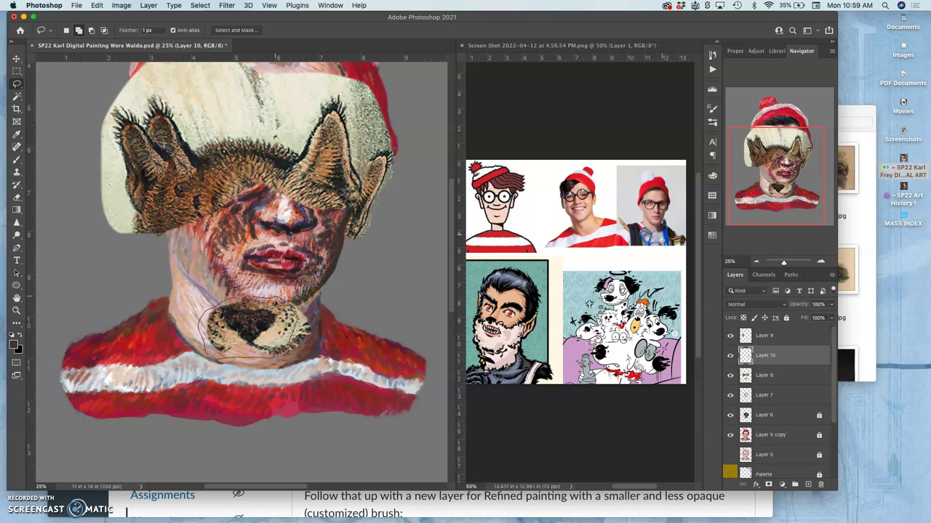
left_click_drag(276, 304, 280, 305)
key("ctrl+j")
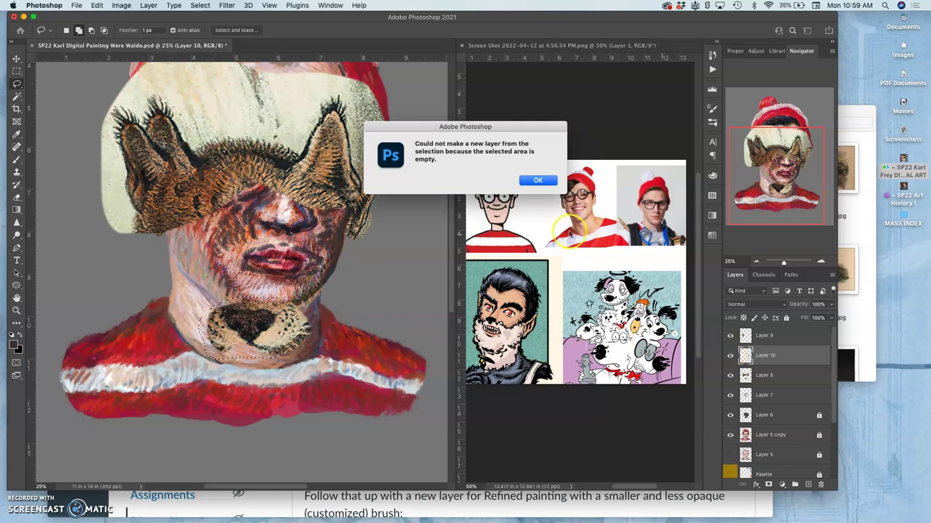
left_click(539, 181)
left_click(764, 374)
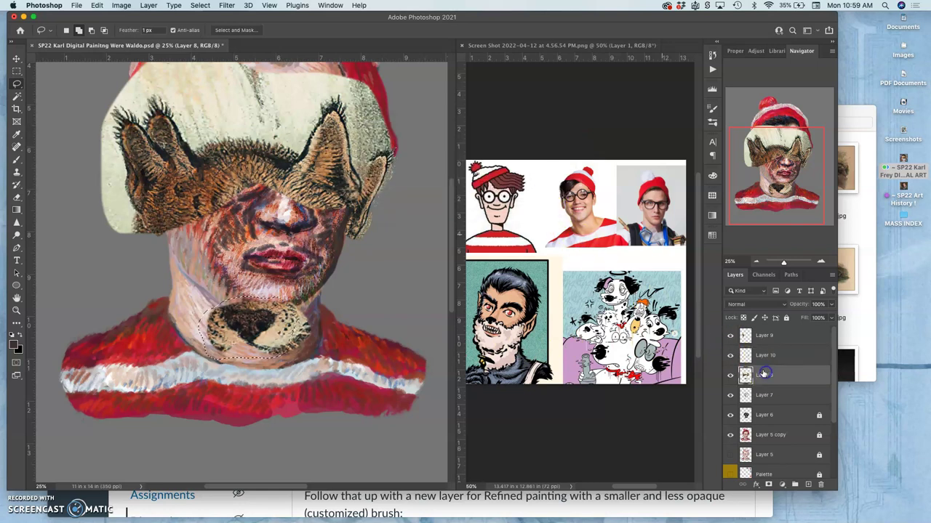
key("ctrl+j")
left_click(730, 395)
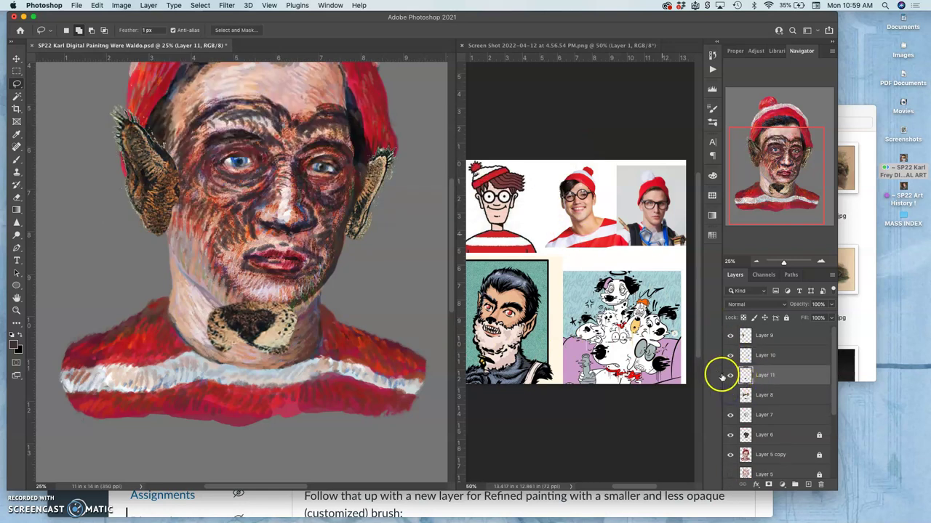
Move the copied muzzle up over the portrait's nose and scale it down to about 85%.
left_click(16, 58)
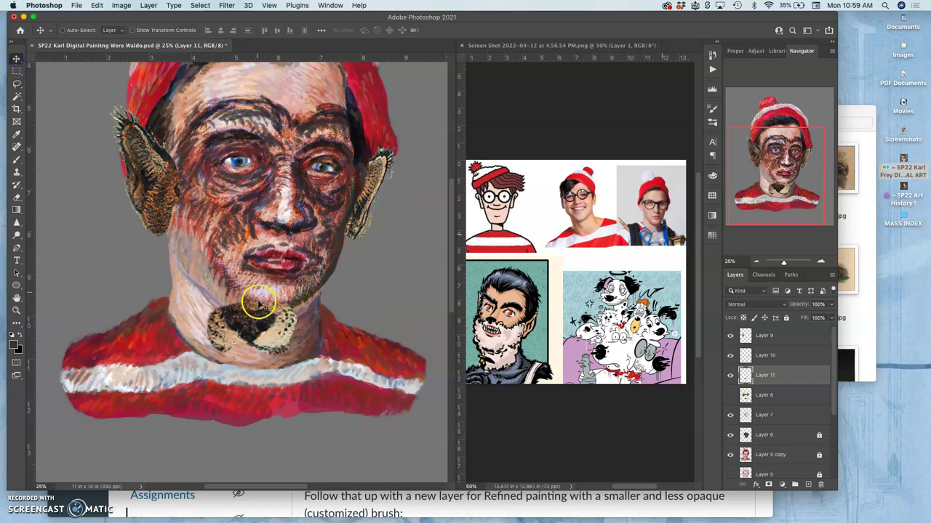
left_click_drag(267, 287, 303, 181)
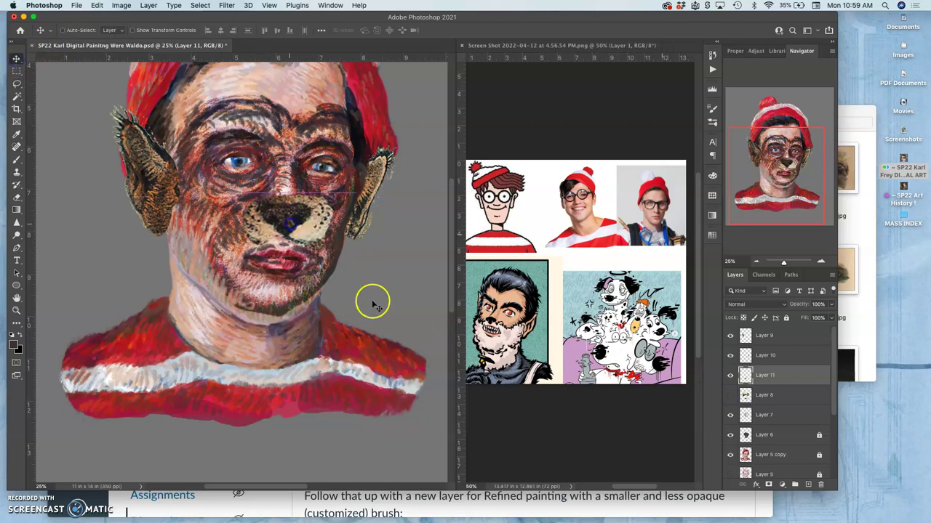
key("ctrl+t")
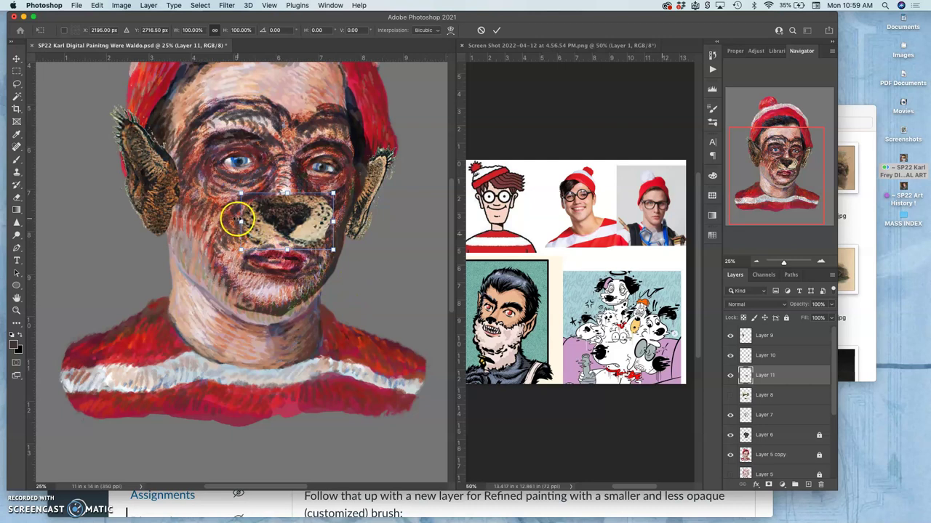
left_click_drag(240, 222, 251, 222)
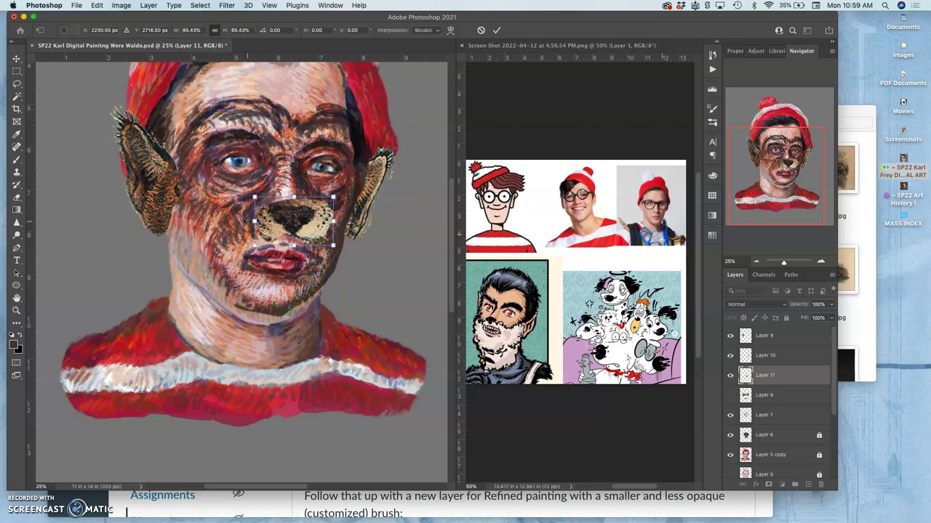